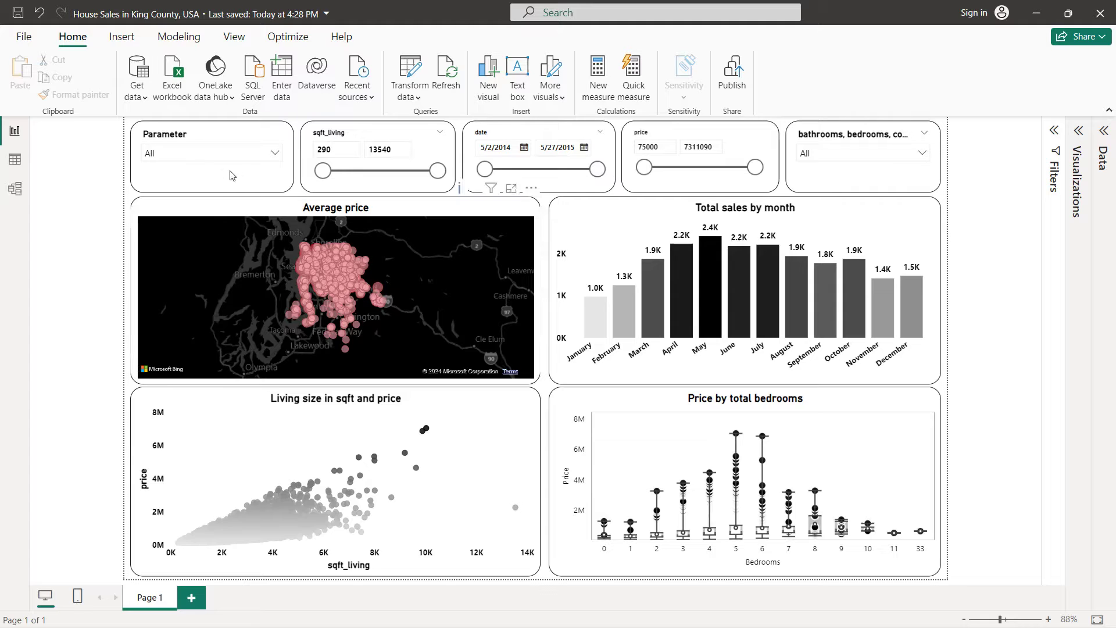
# Show the field list of the House Sales in King County table.
pyautogui.click(1103, 133)
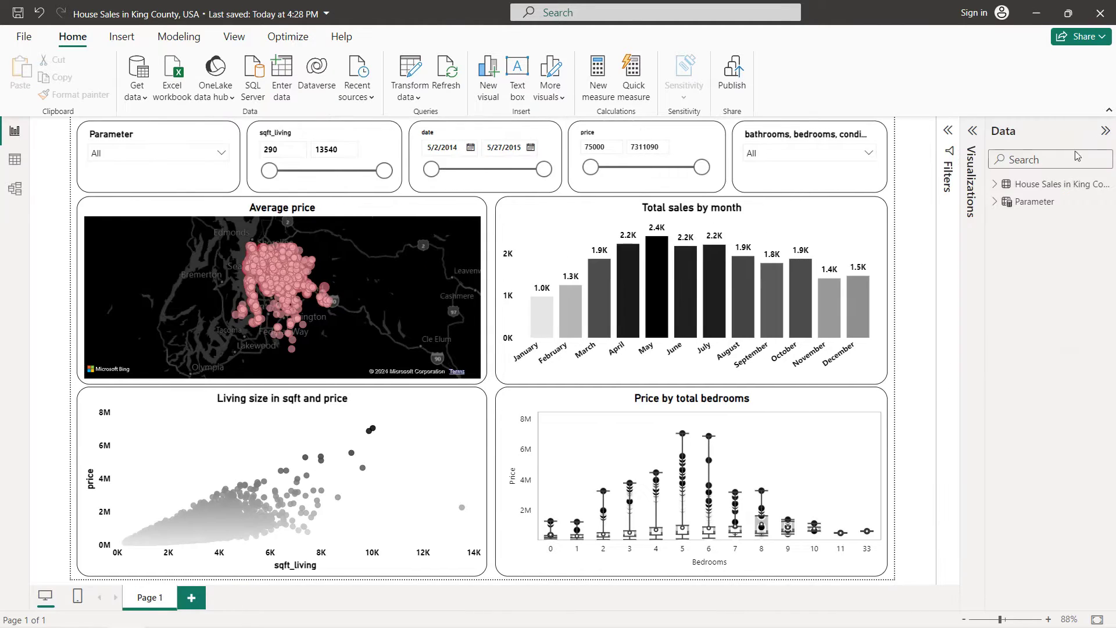
pyautogui.click(997, 184)
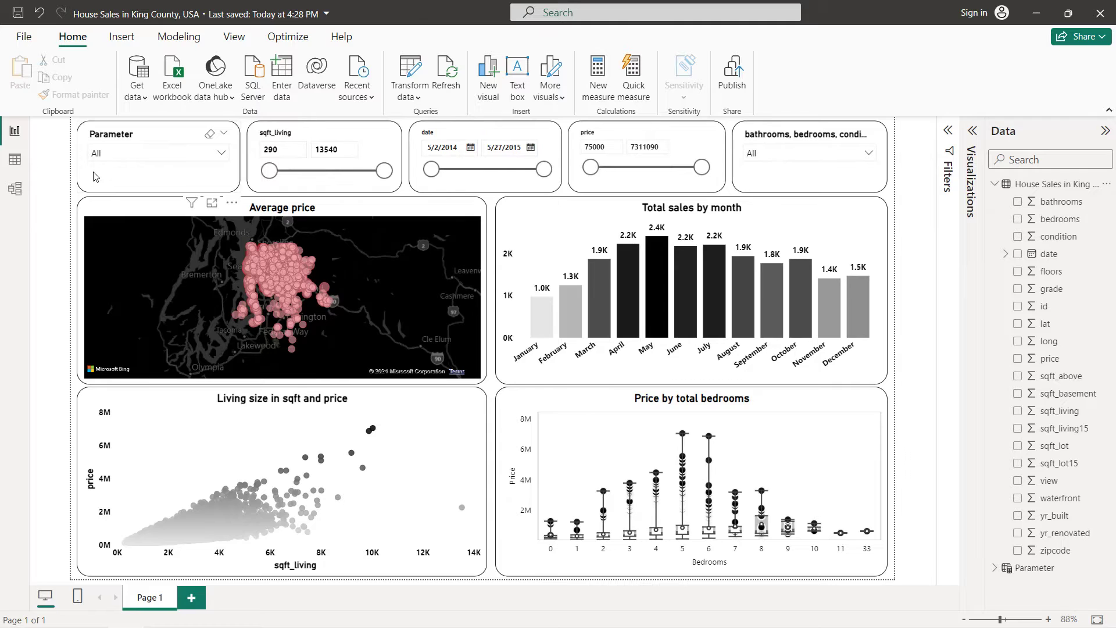
# Set the Parameter slicer to bedrooms and look through the options of the resulting bedrooms slicer.
pyautogui.click(192, 154)
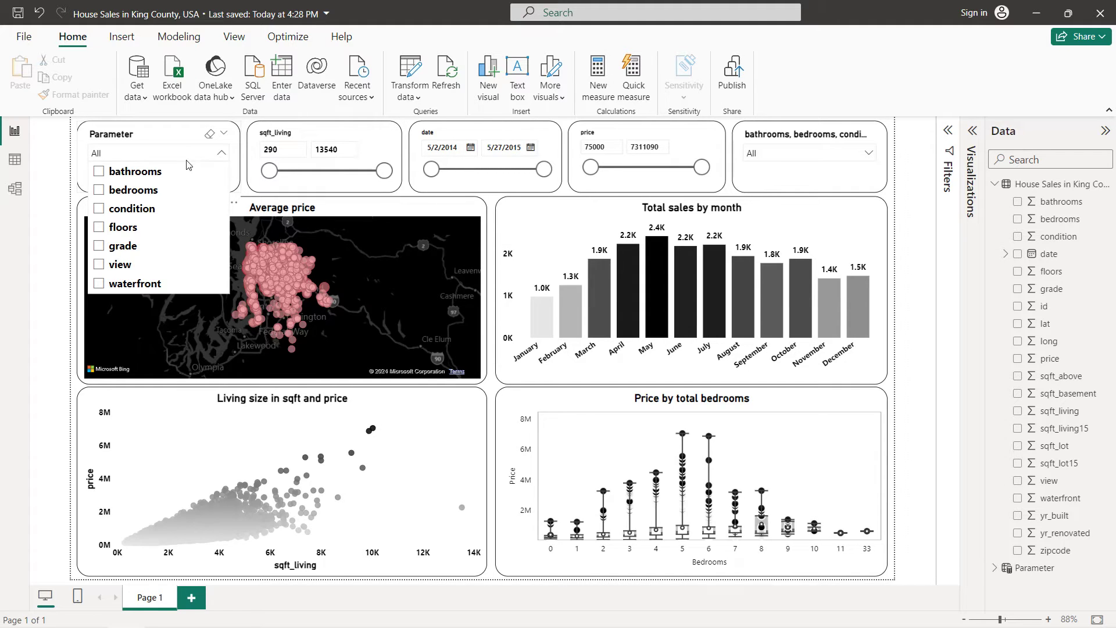
pyautogui.click(99, 190)
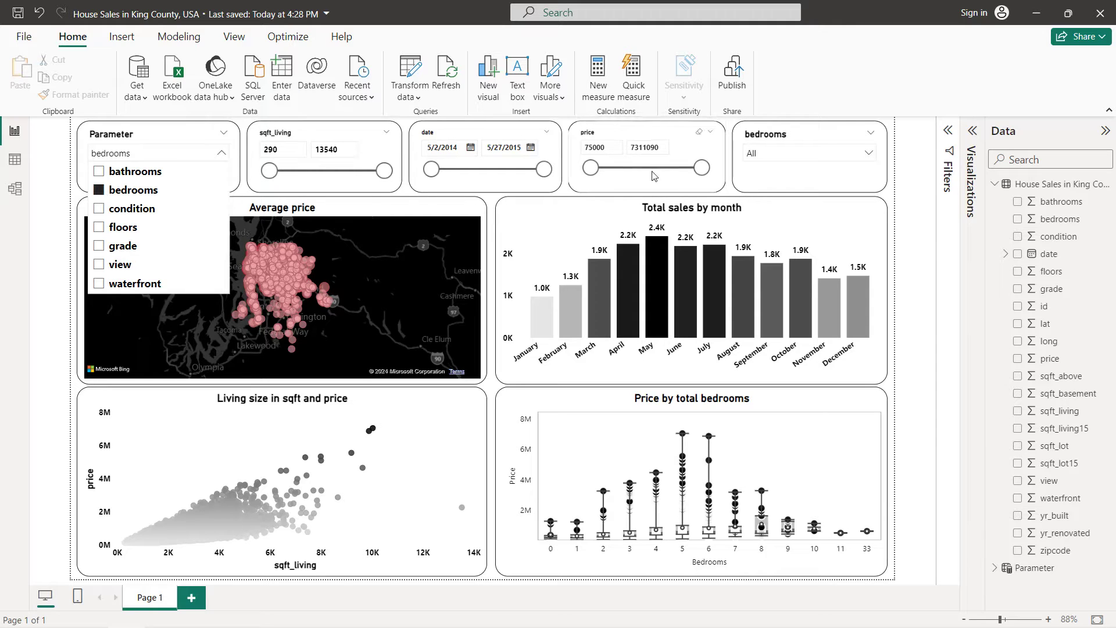
pyautogui.click(769, 156)
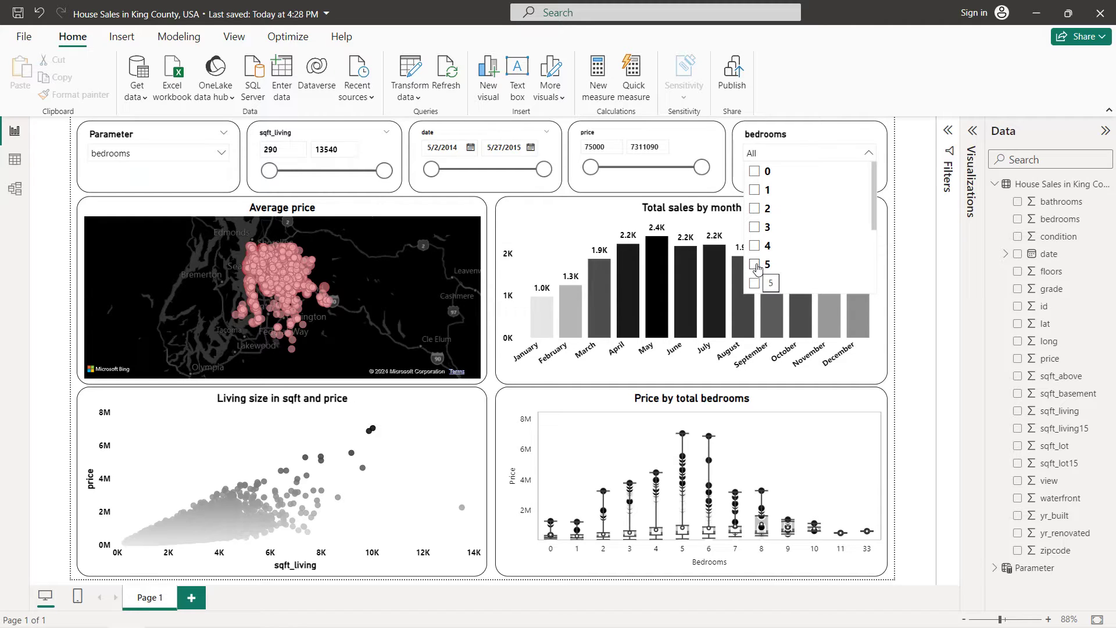
pyautogui.click(307, 150)
pyautogui.click(200, 157)
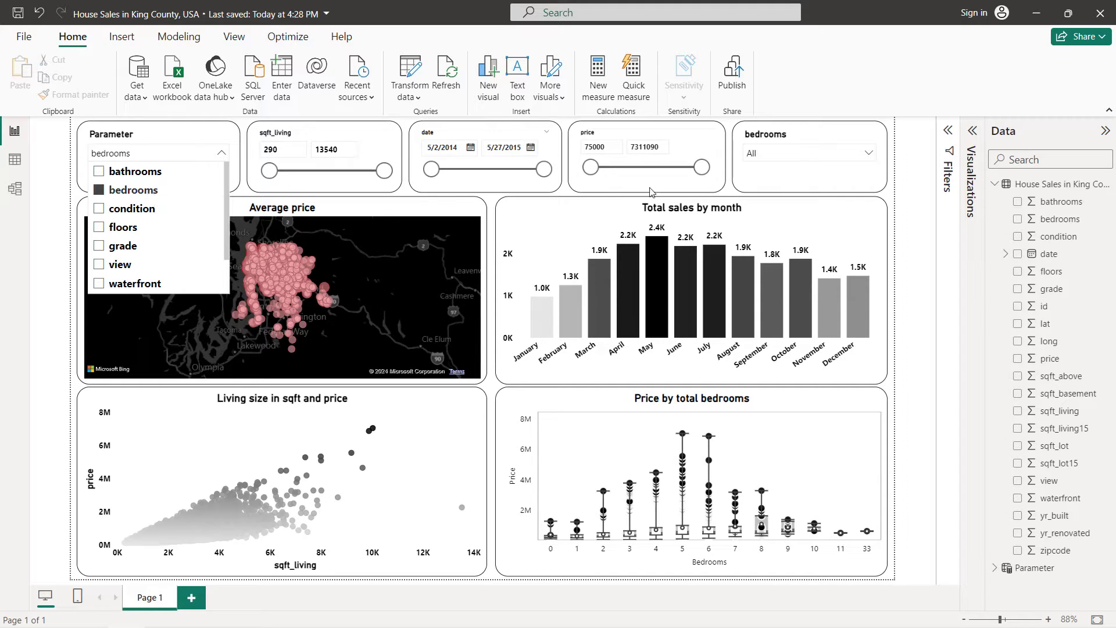
pyautogui.click(817, 154)
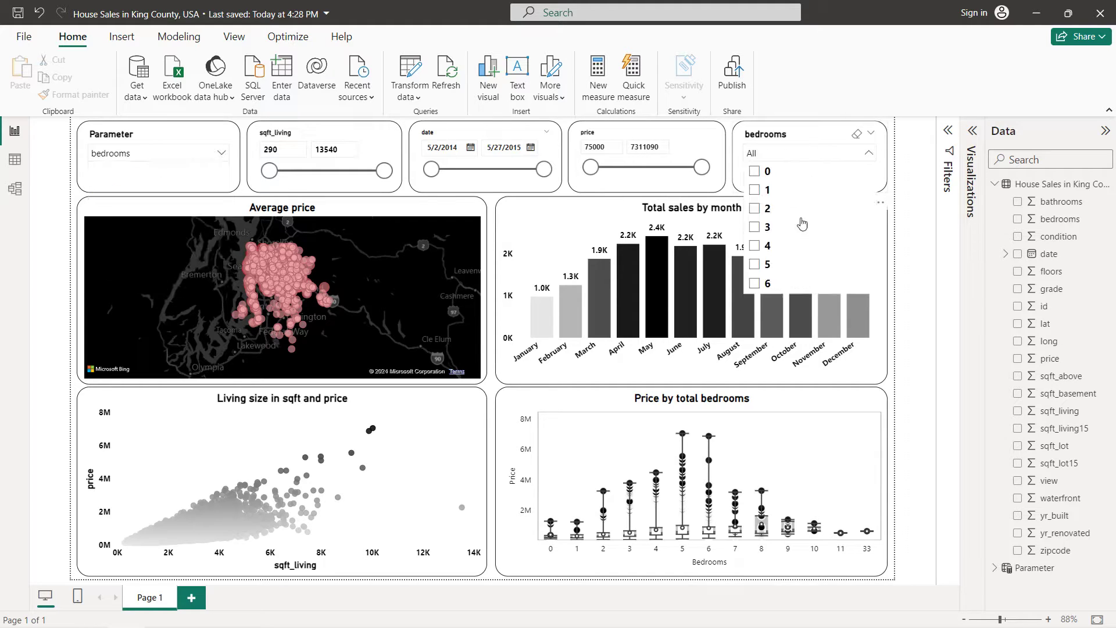
pyautogui.click(801, 154)
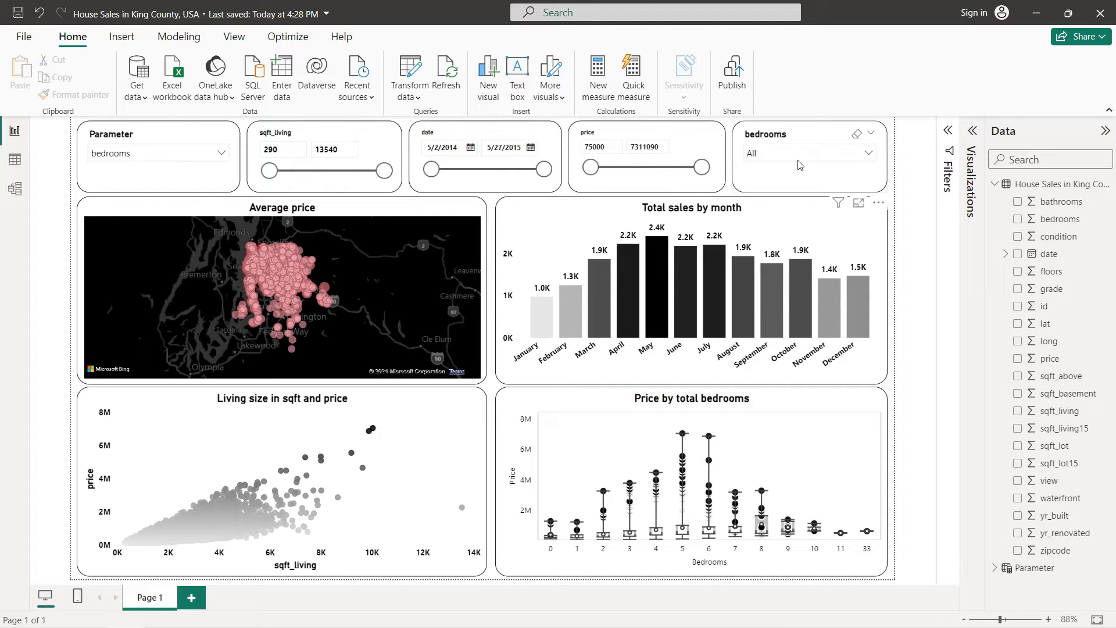
# Switch the Parameter slicer to waterfront and filter the waterfront slicer to 1.
pyautogui.click(183, 153)
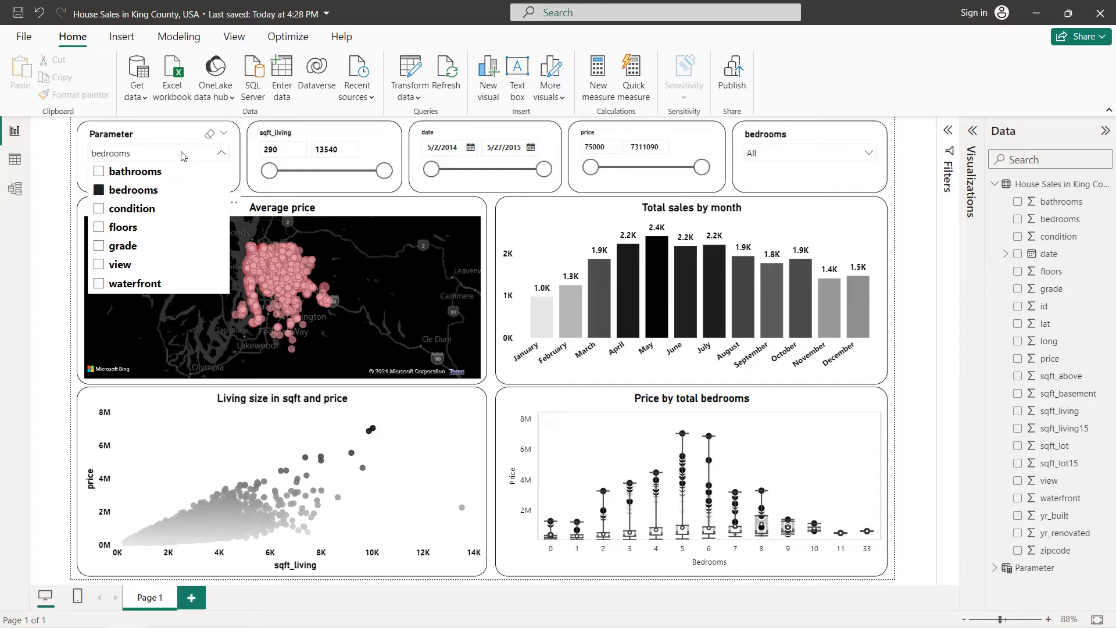
pyautogui.click(100, 285)
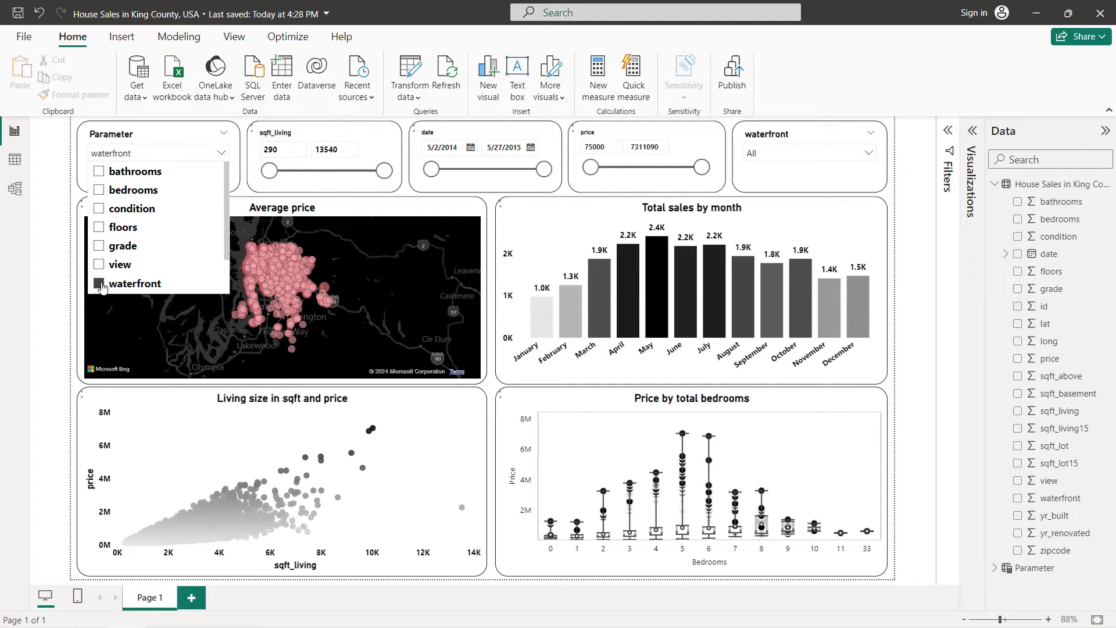
pyautogui.click(766, 154)
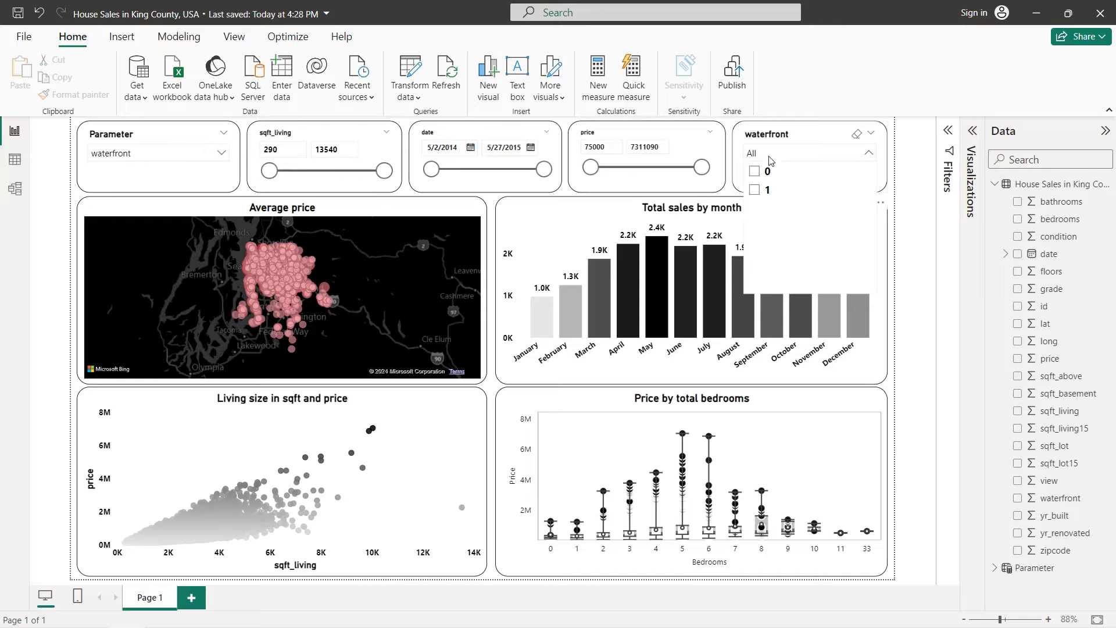
pyautogui.click(754, 190)
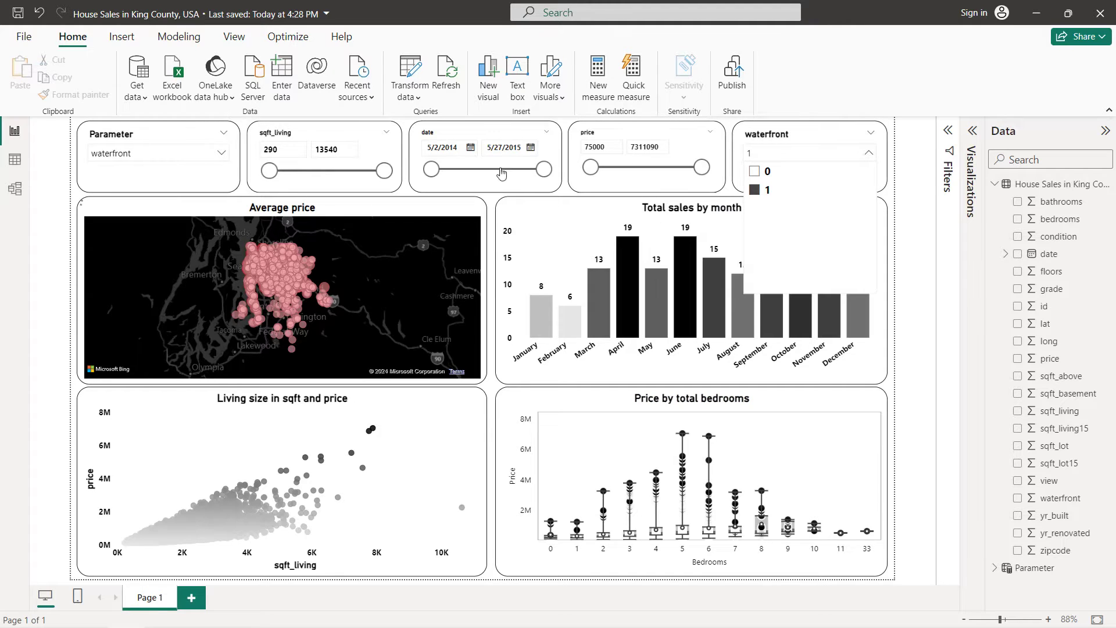
# Add bedrooms to the Parameter slicer selection and keep only 5 bedrooms selected under waterfront 1.
pyautogui.click(199, 155)
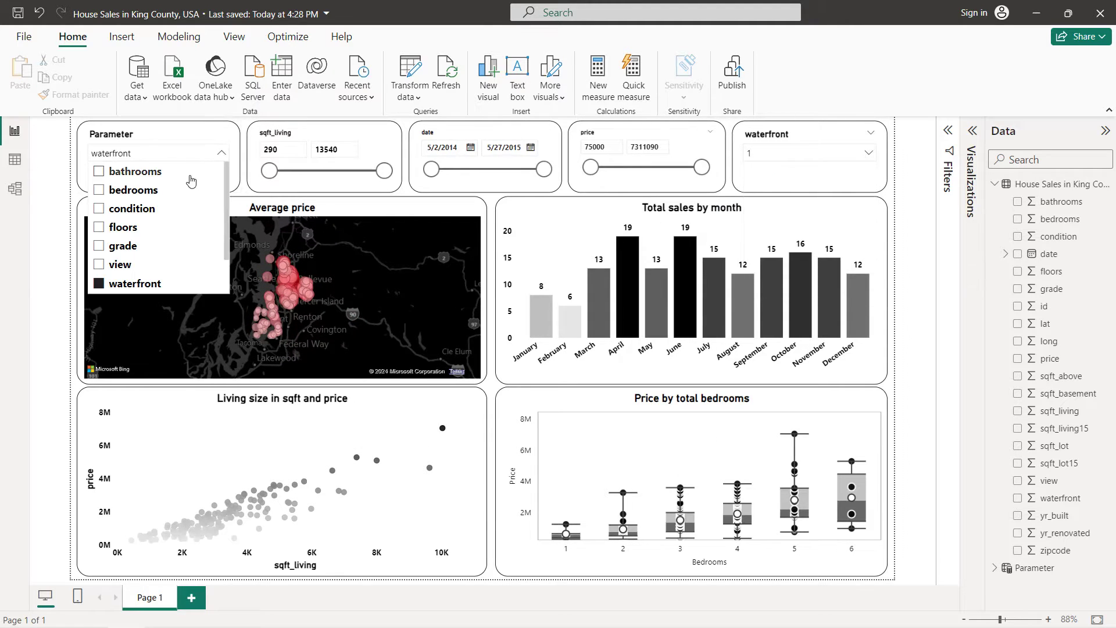
pyautogui.click(99, 191)
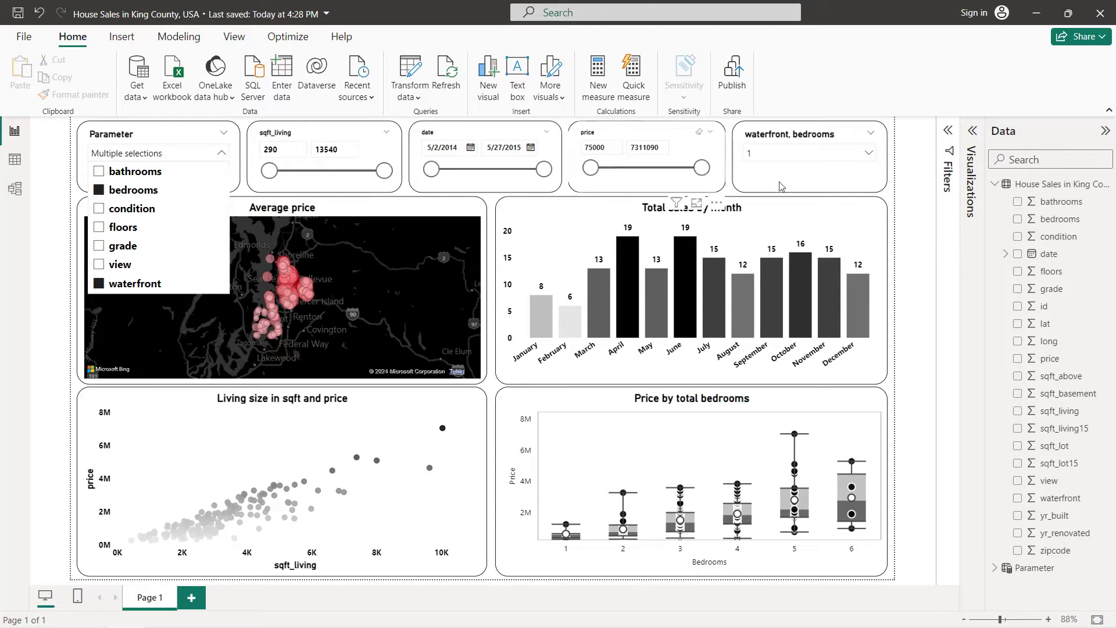
pyautogui.click(823, 155)
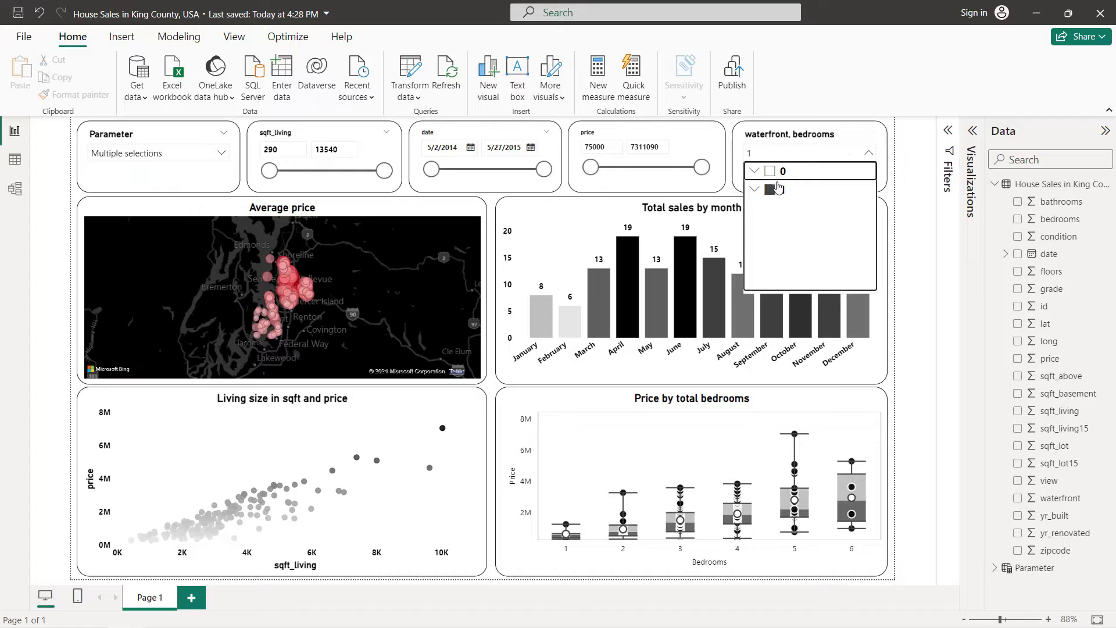
pyautogui.click(760, 190)
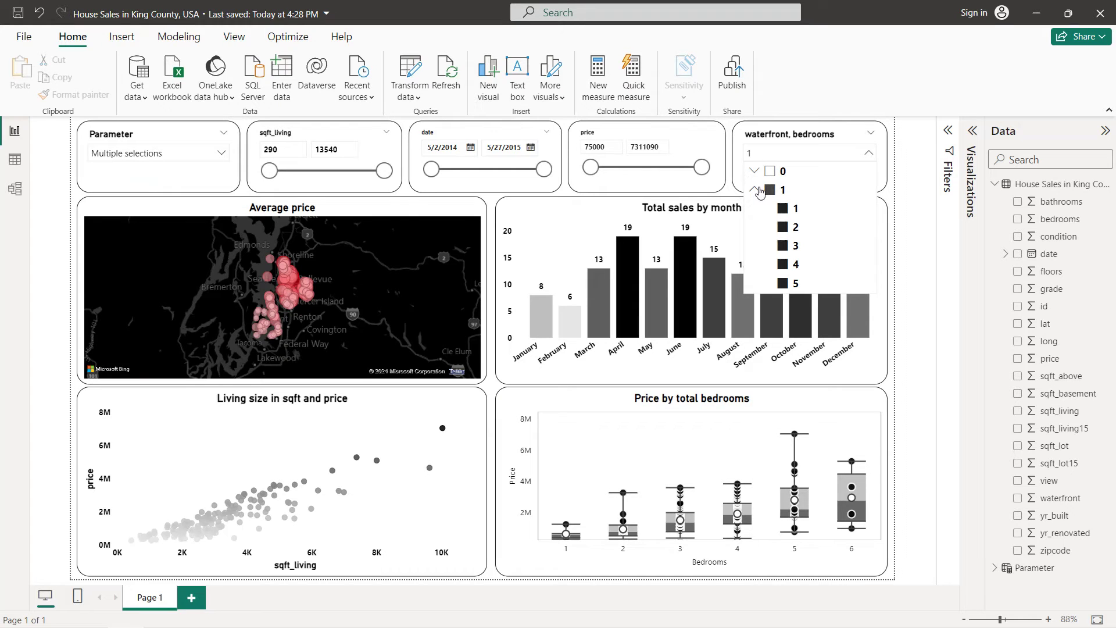
pyautogui.click(783, 208)
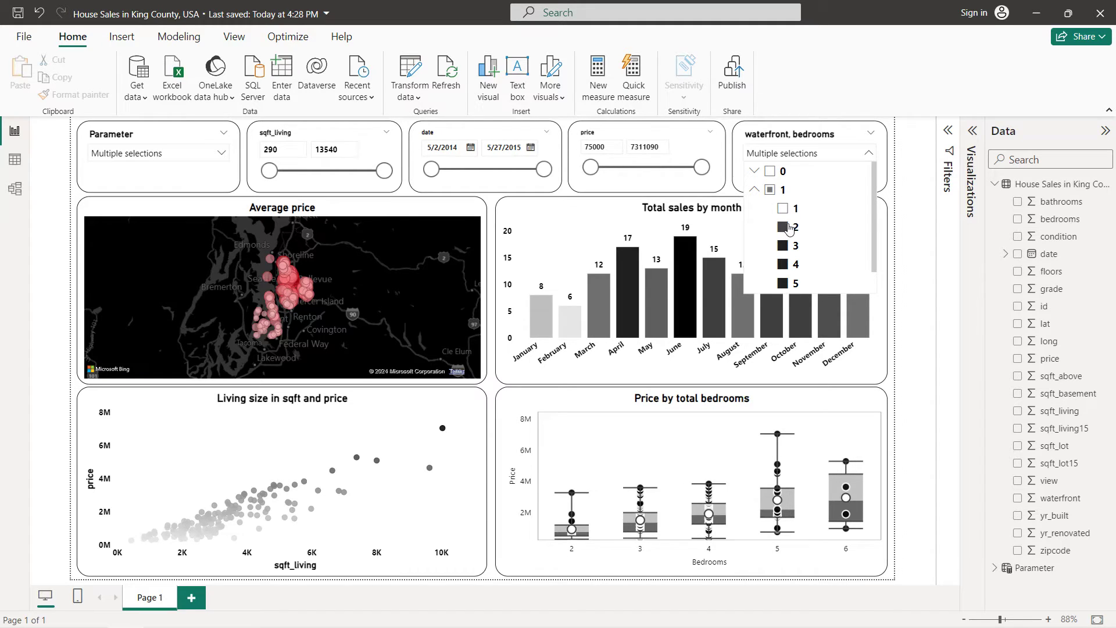
pyautogui.click(783, 227)
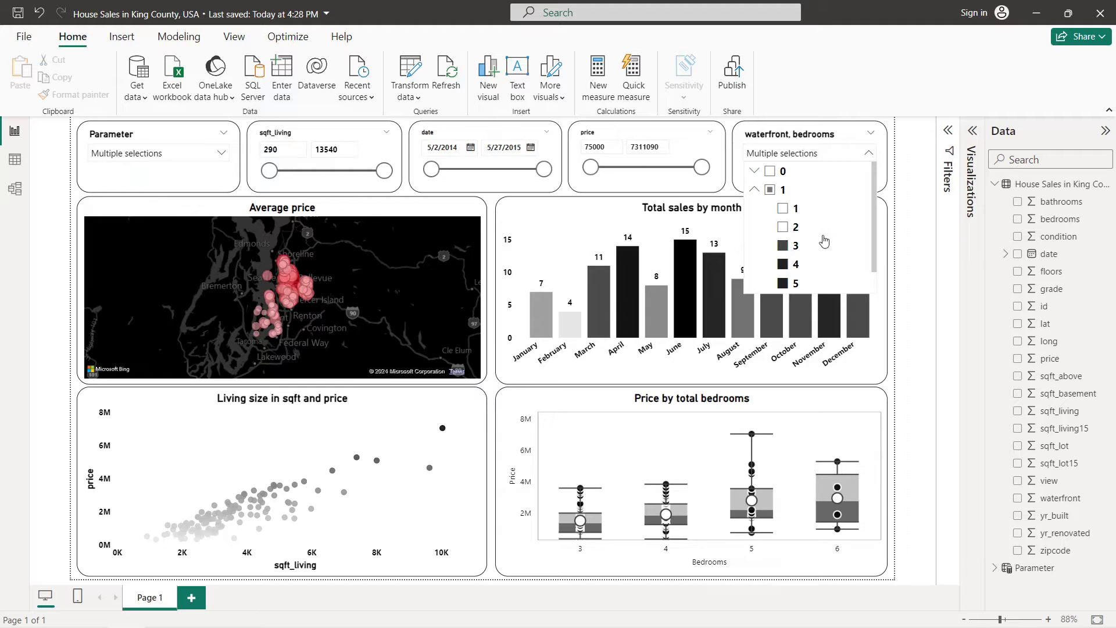
pyautogui.click(785, 249)
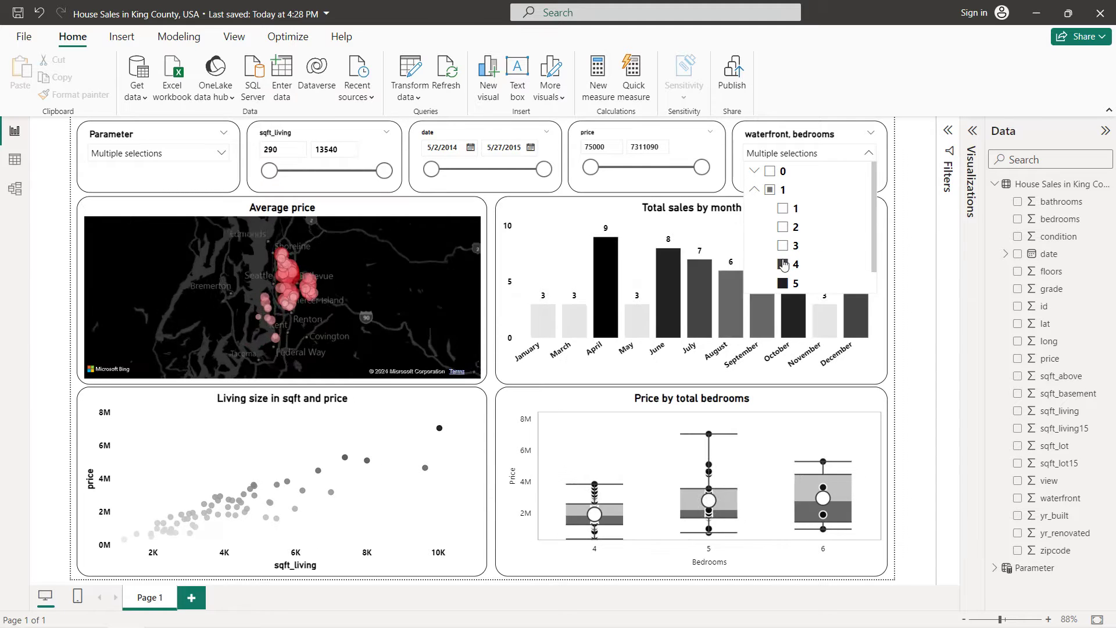
pyautogui.click(783, 264)
pyautogui.scroll(-1, 802, 267)
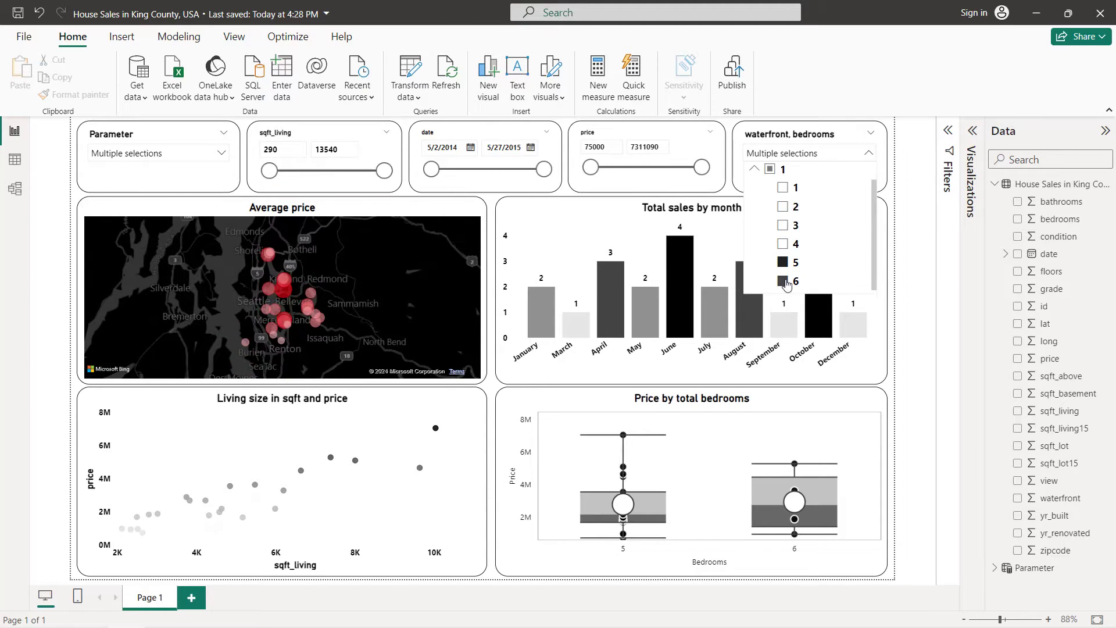
pyautogui.click(783, 281)
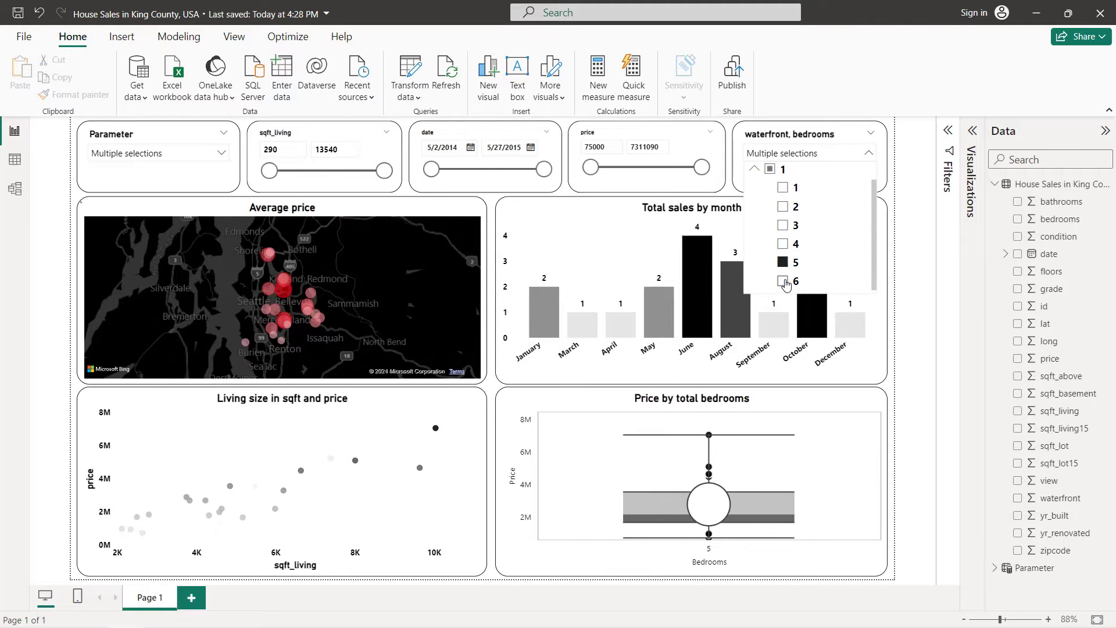
pyautogui.click(73, 235)
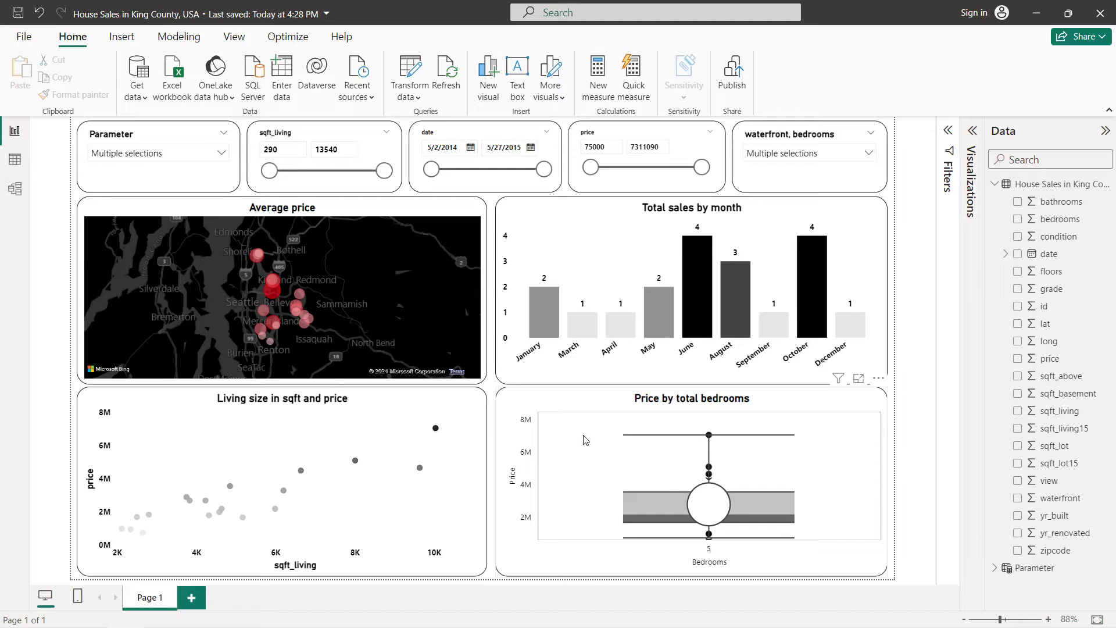
pyautogui.moveTo(653, 506)
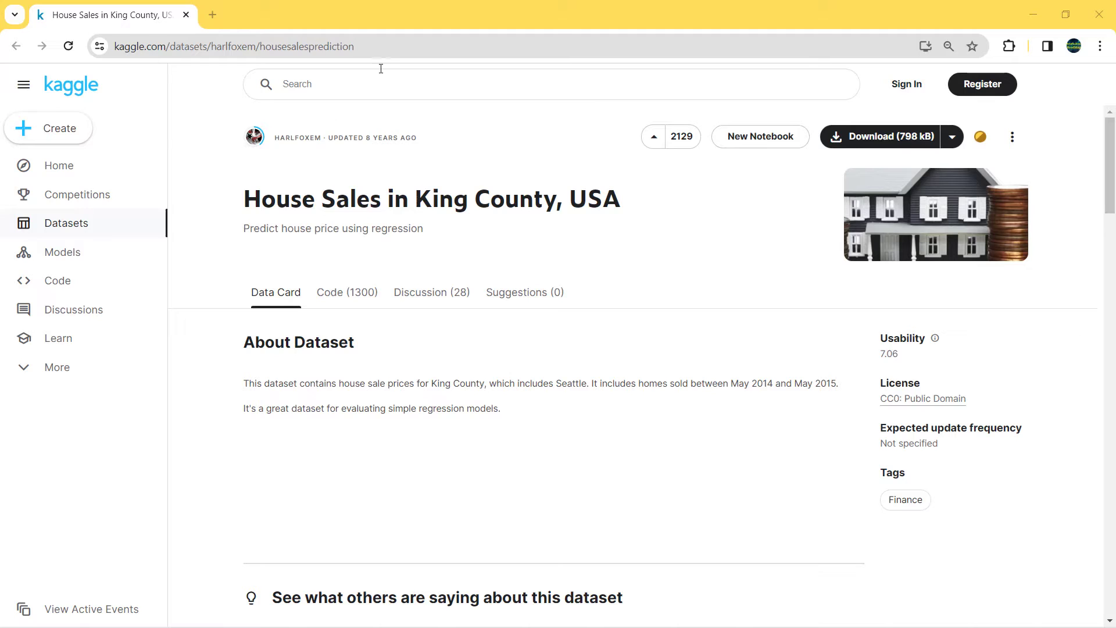
# Examine the Kaggle page of the House Sales in King County, USA dataset, including its description and all columns of kc_house_data.csv.
pyautogui.click(390, 48)
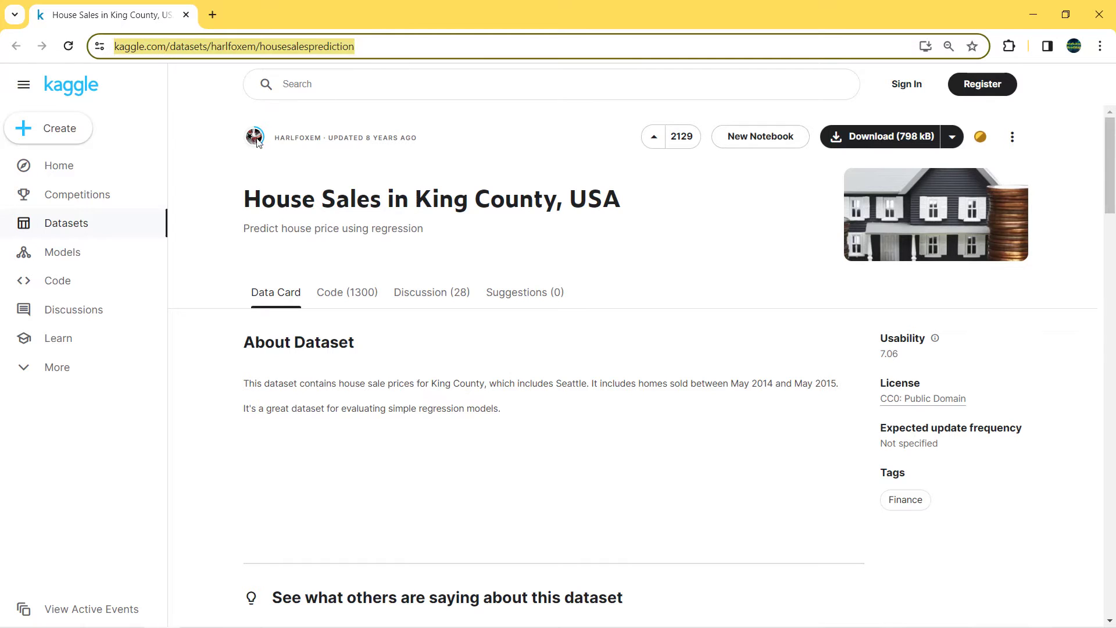
pyautogui.click(229, 162)
pyautogui.scroll(-1, 230, 163)
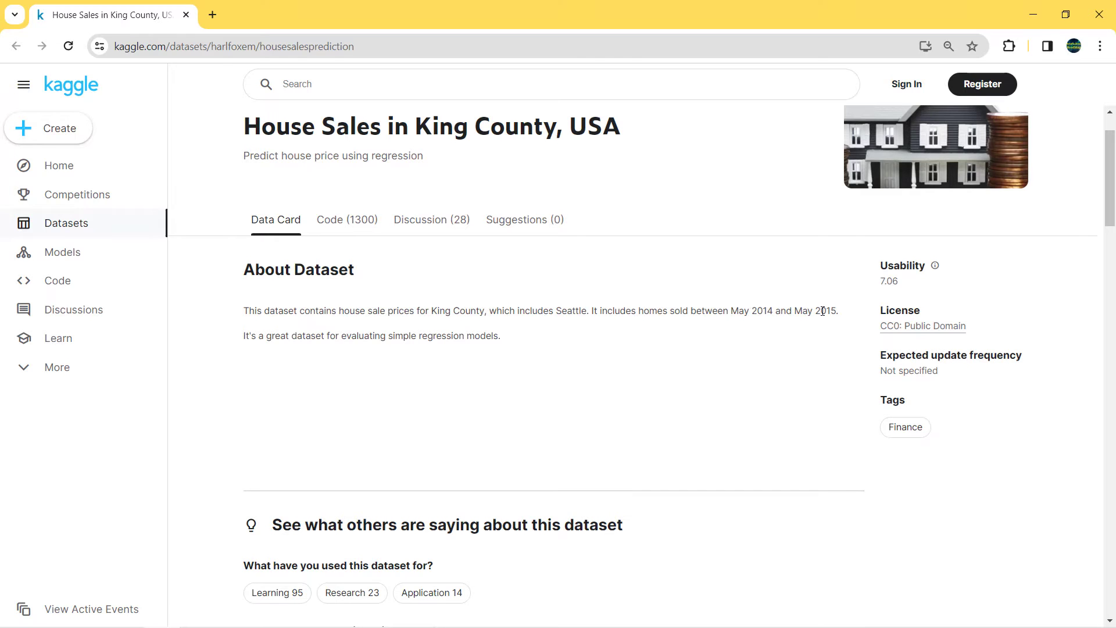
pyautogui.scroll(-10, 364, 299)
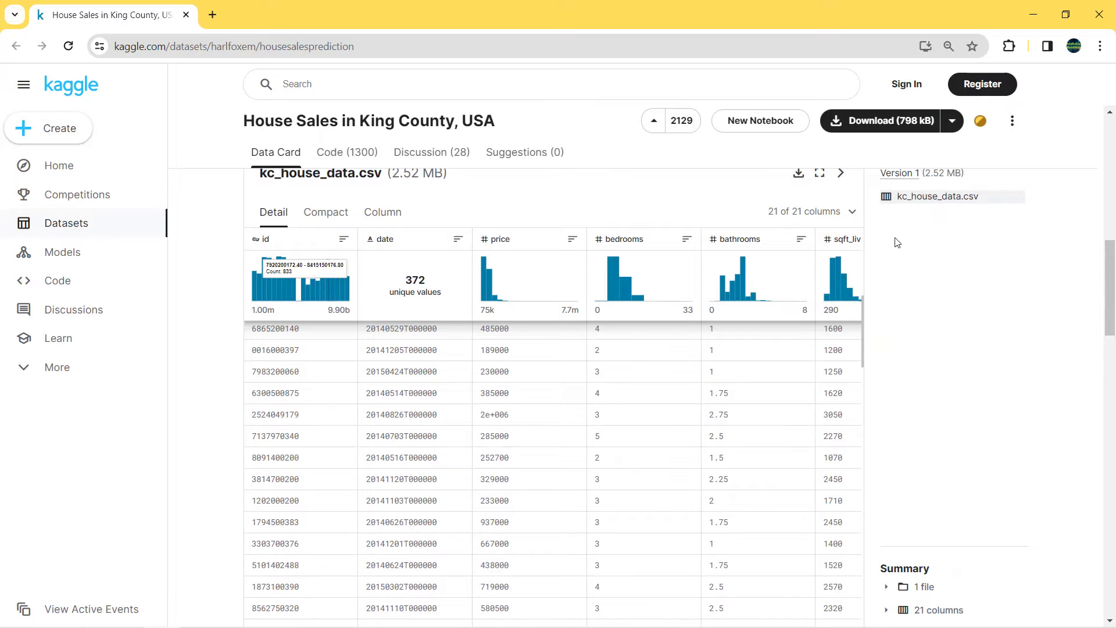
pyautogui.moveTo(1108, 260); pyautogui.dragTo(1108, 270)
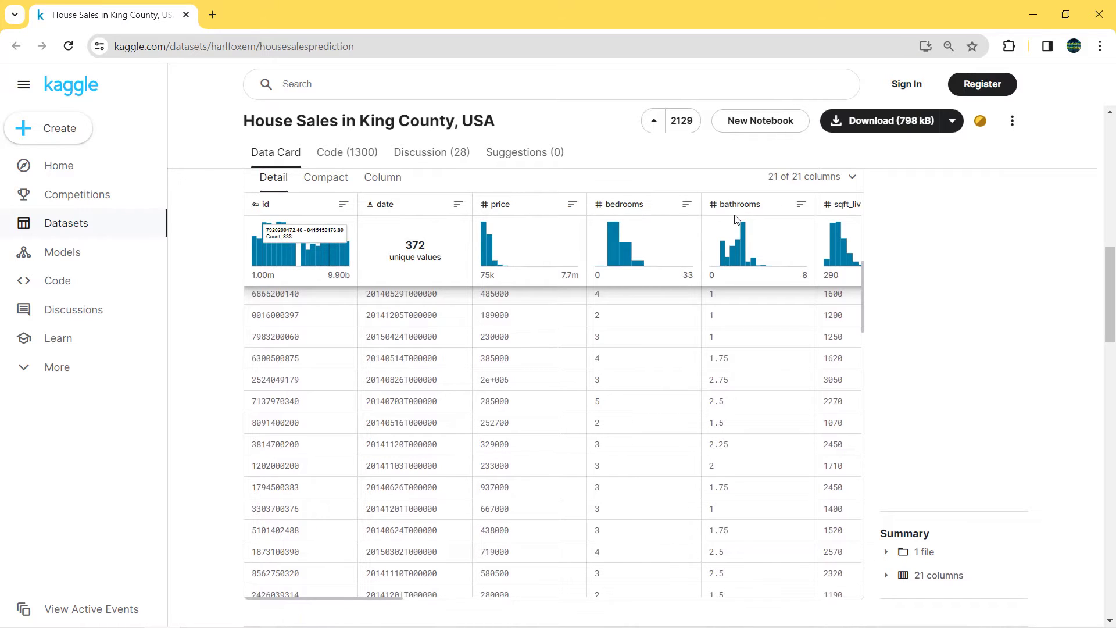
pyautogui.moveTo(373, 601); pyautogui.dragTo(498, 597)
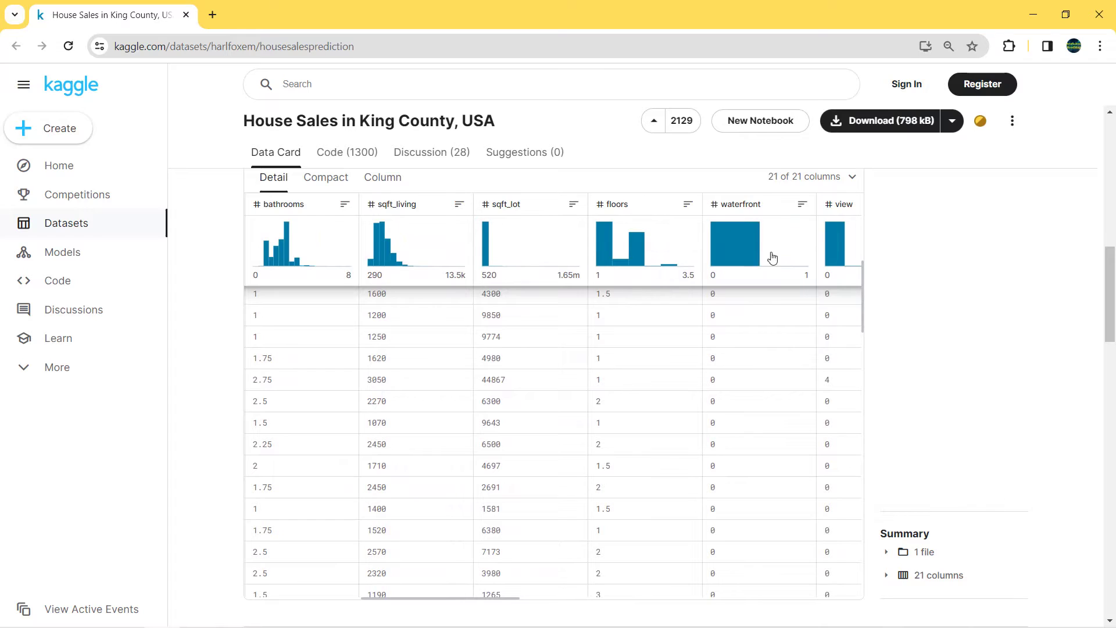
pyautogui.moveTo(750, 265)
pyautogui.moveTo(504, 602); pyautogui.dragTo(593, 604)
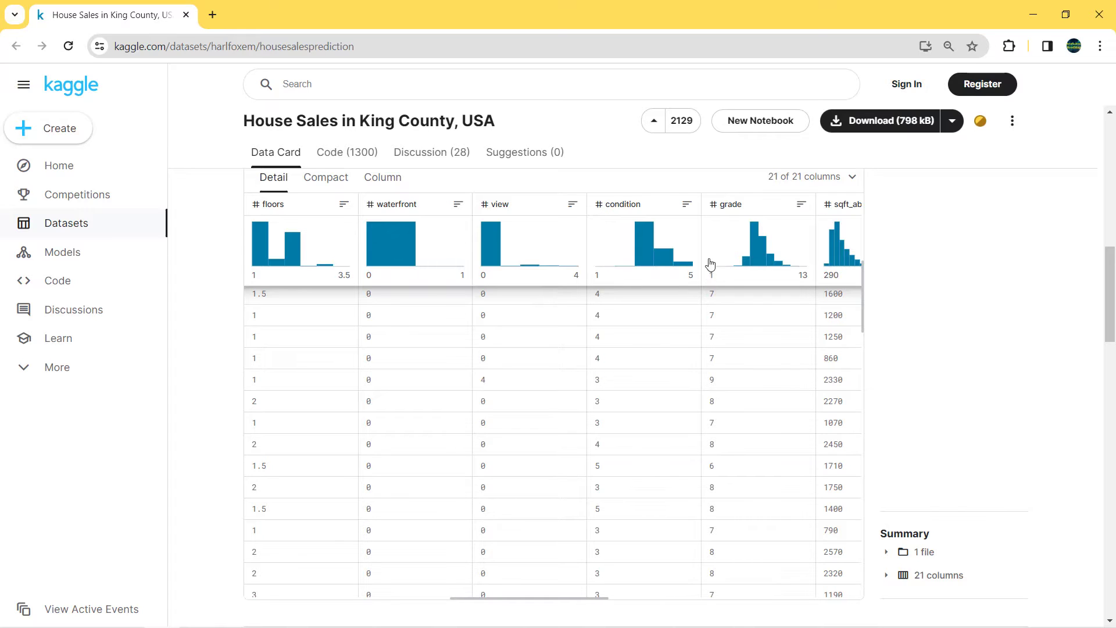
pyautogui.scroll(-5, 598, 601)
pyautogui.moveTo(598, 601); pyautogui.dragTo(770, 601)
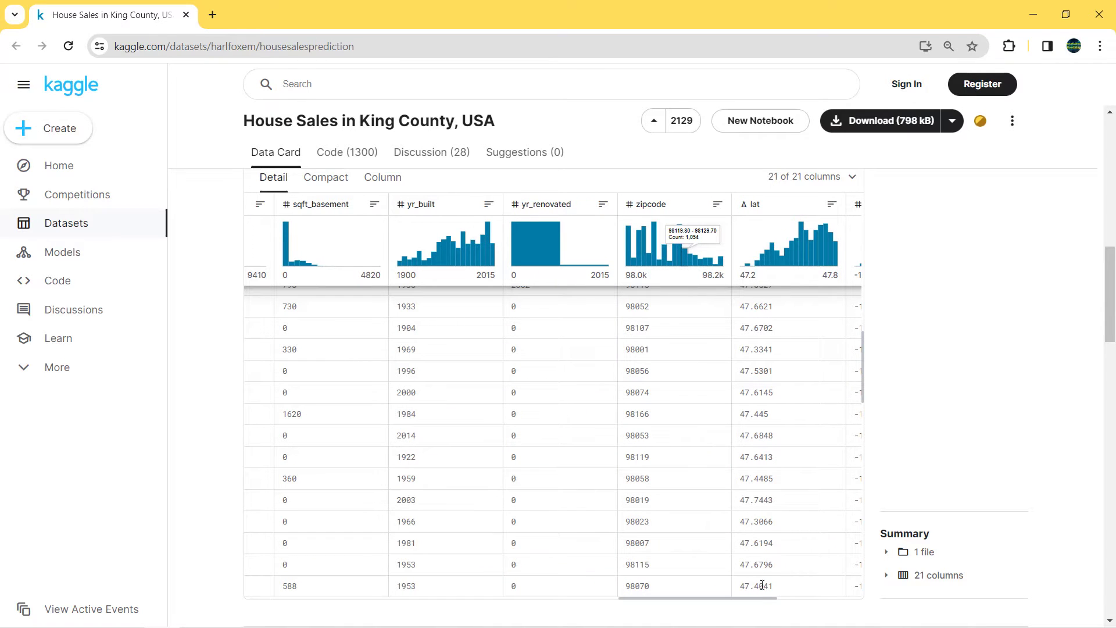
pyautogui.moveTo(765, 601); pyautogui.dragTo(862, 598)
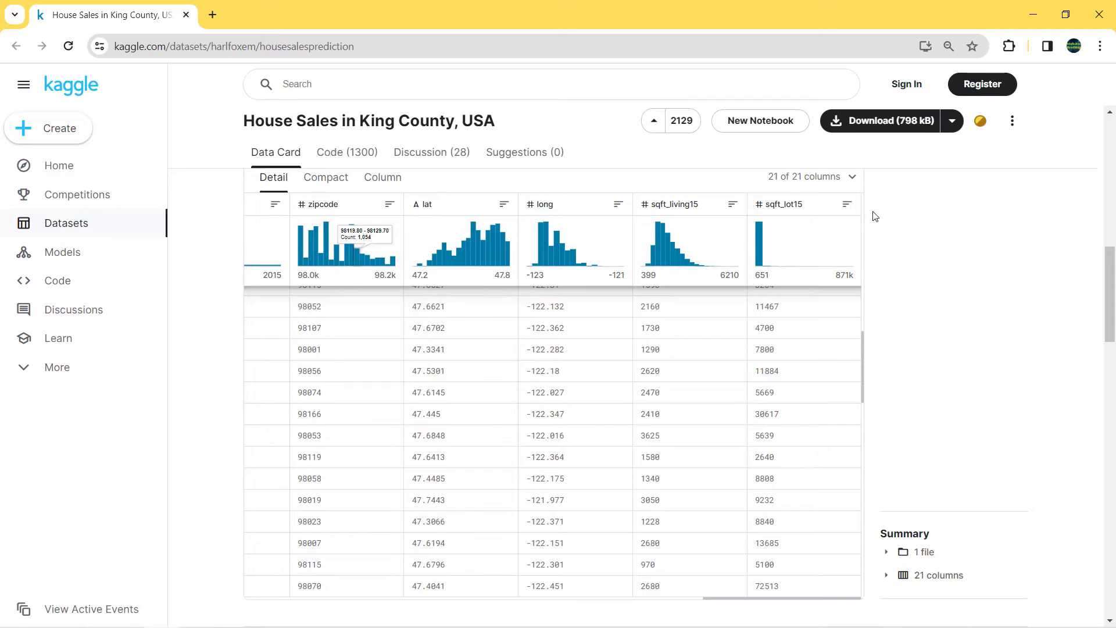
# Switch to the empty Power BI Desktop report and load the text/CSV file House Sales in King County, USA.csv.
pyautogui.hotkey('alt', 'Tab')
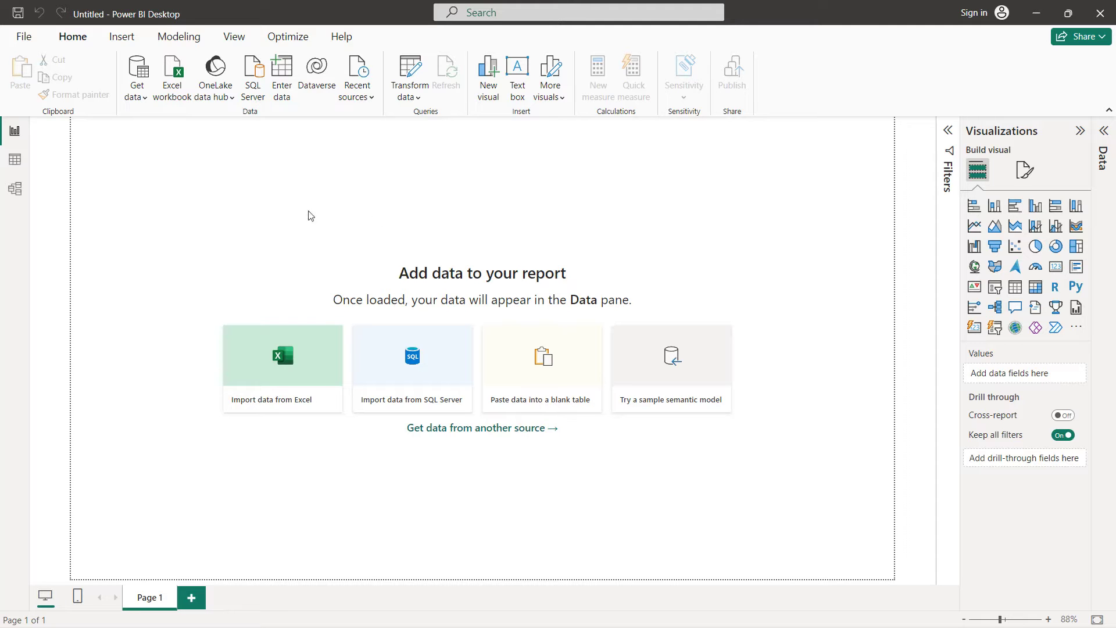
pyautogui.click(134, 100)
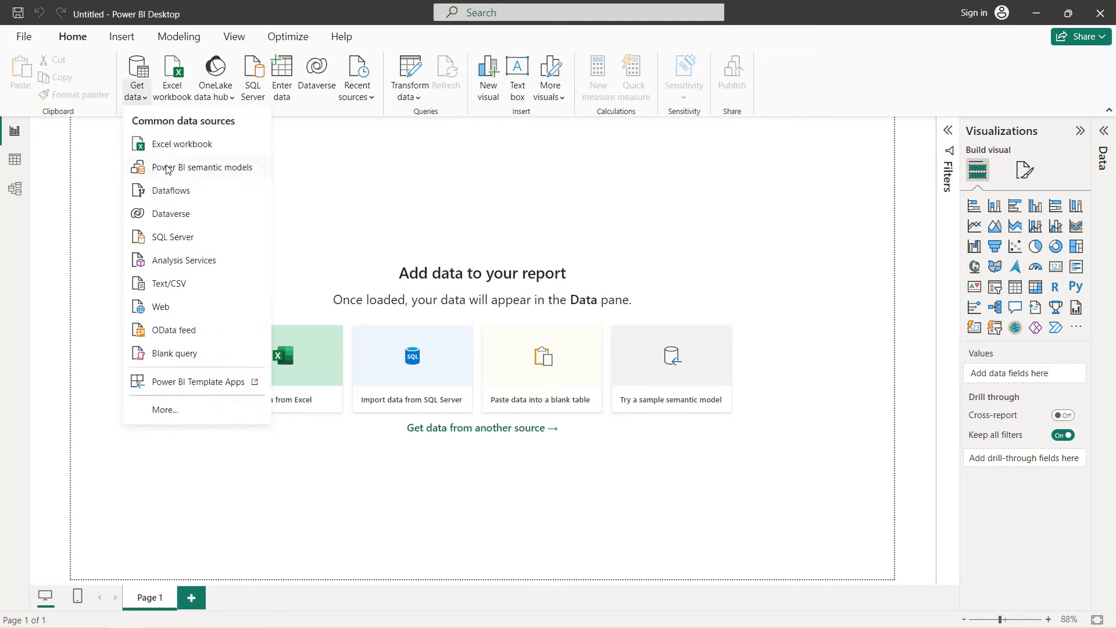
pyautogui.click(167, 283)
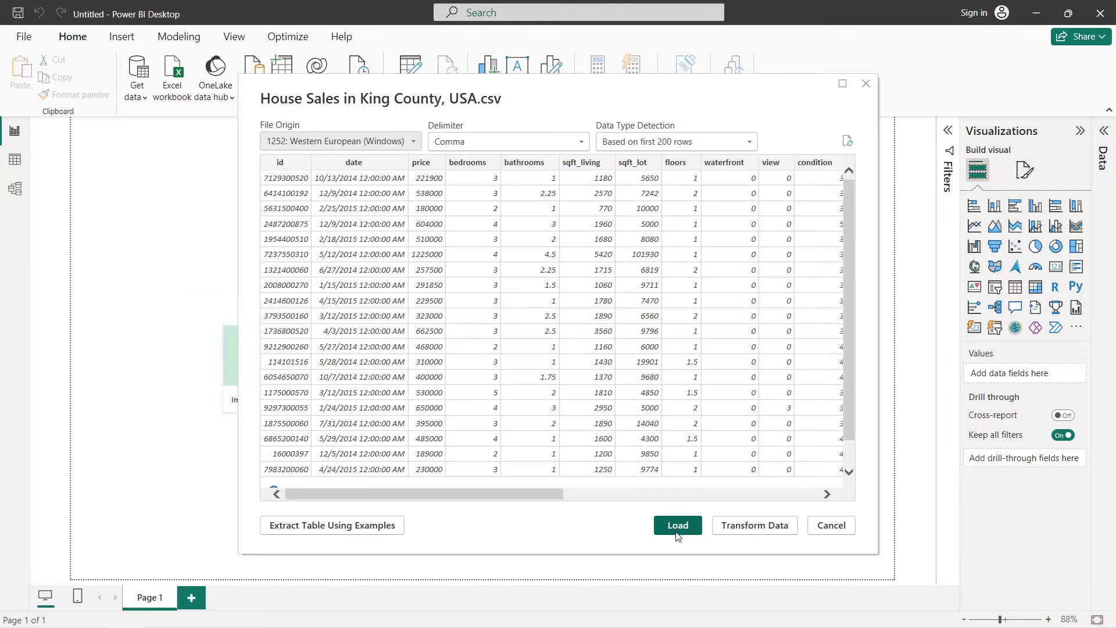
pyautogui.click(677, 529)
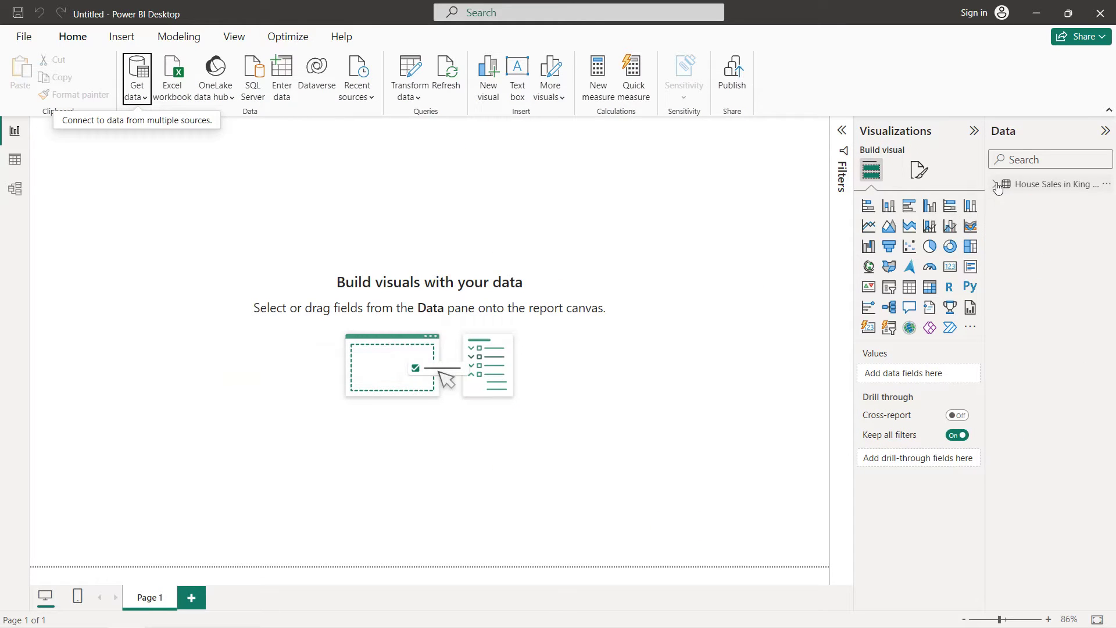
# Start a new fields parameter and add bathrooms, bedrooms, floors and grade from the House Sales in King County, USA table.
pyautogui.click(996, 186)
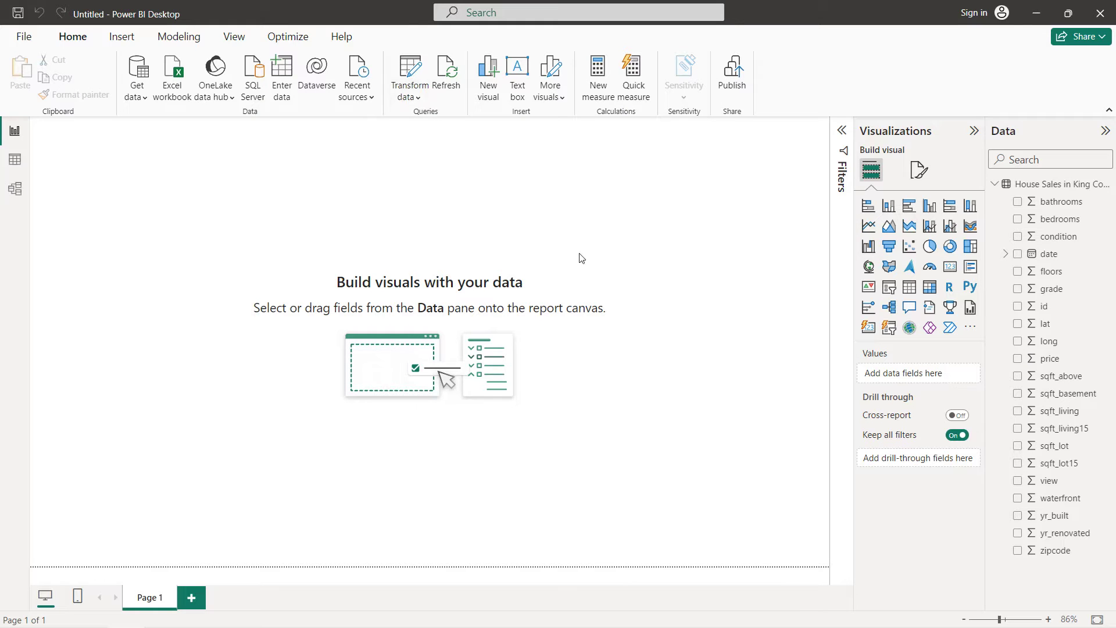
pyautogui.click(181, 39)
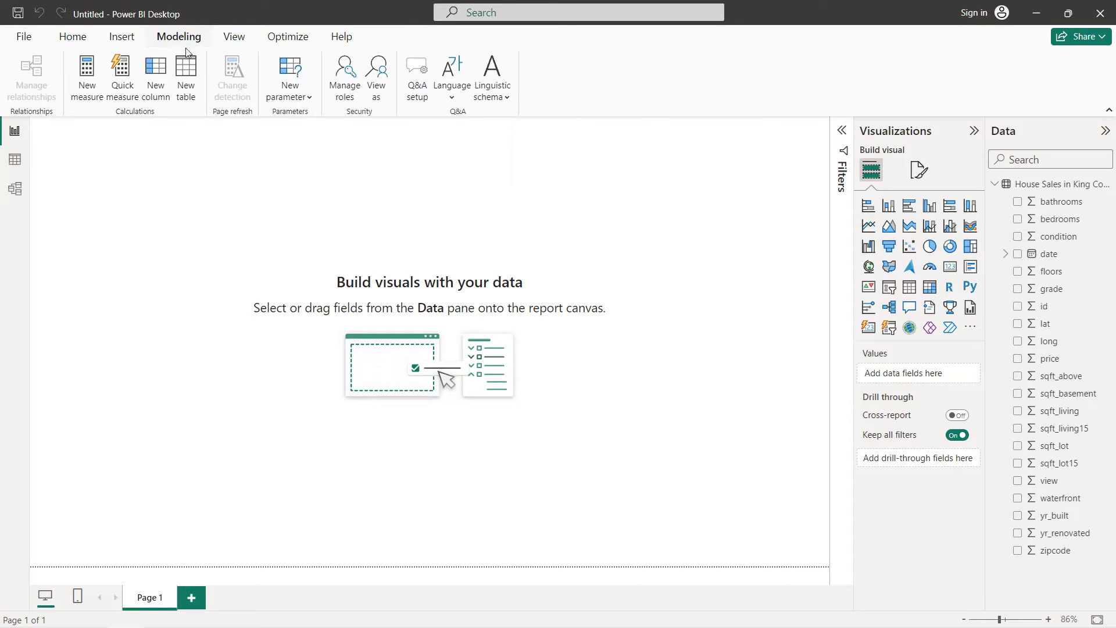
pyautogui.click(297, 103)
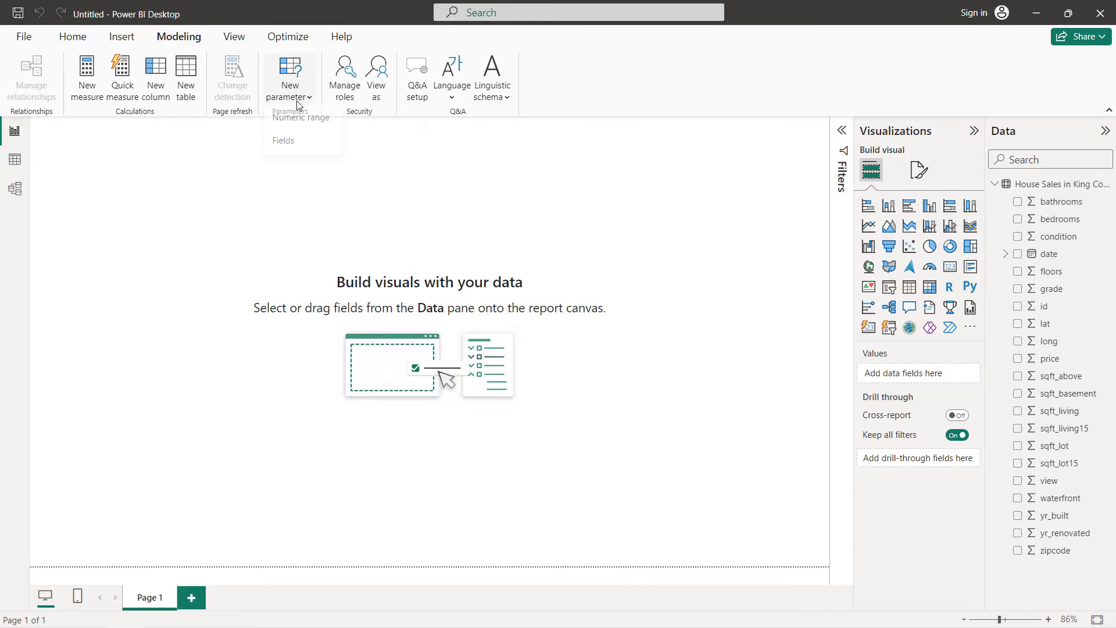
pyautogui.click(285, 144)
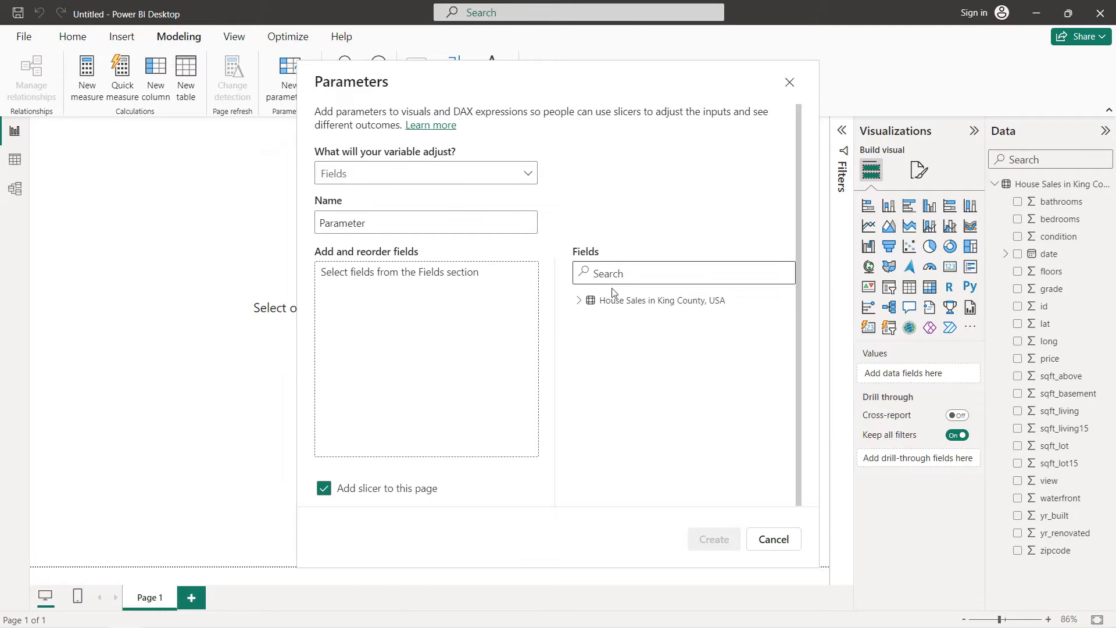
pyautogui.click(580, 301)
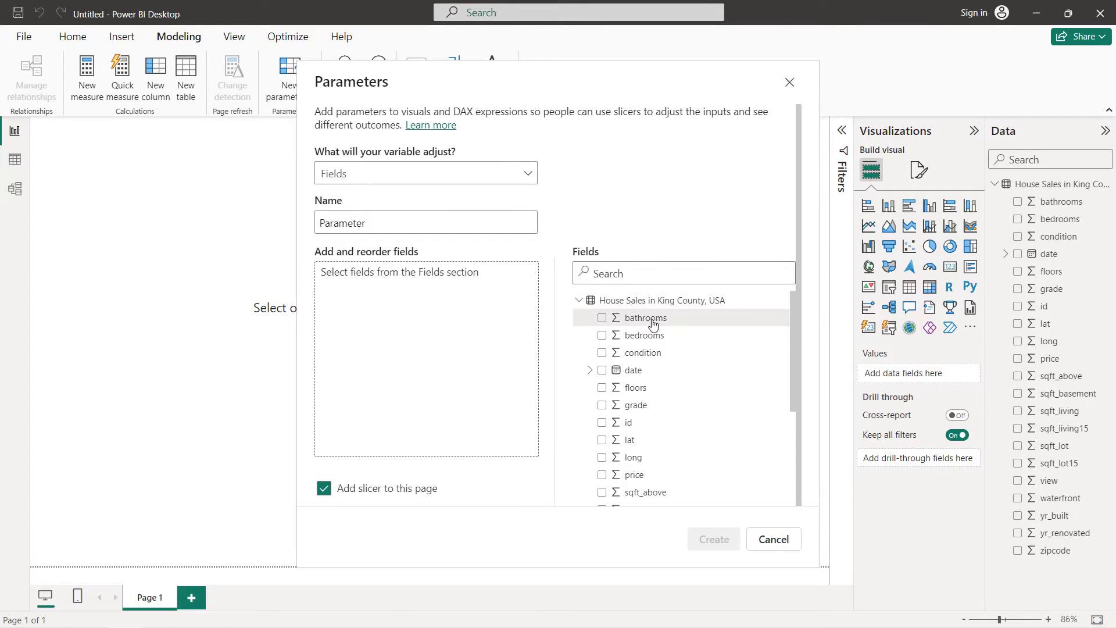
pyautogui.click(602, 319)
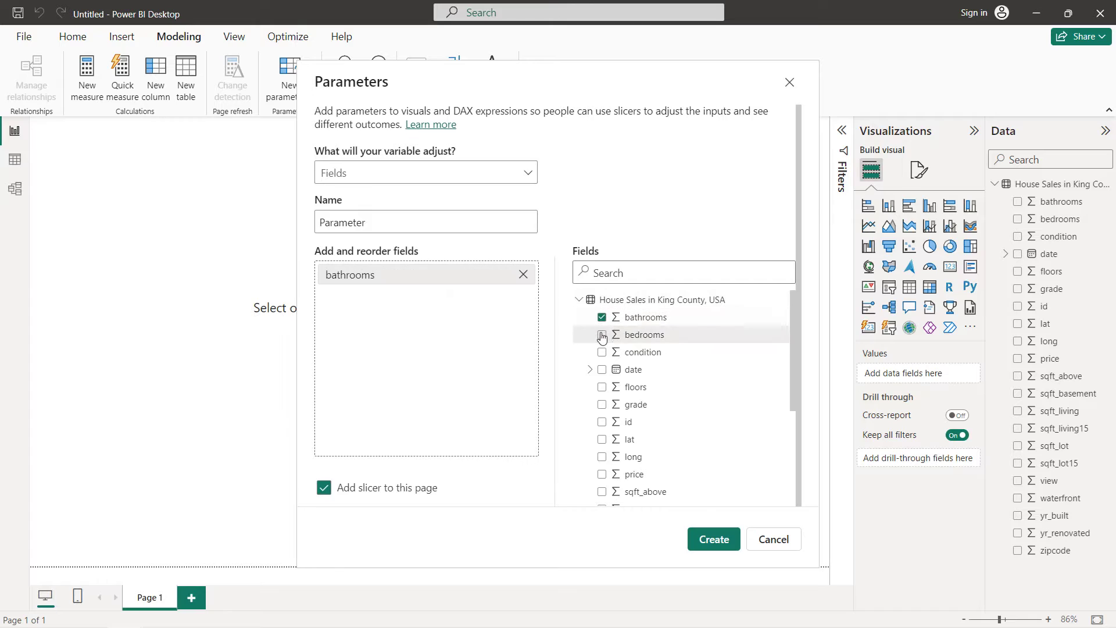
pyautogui.click(602, 336)
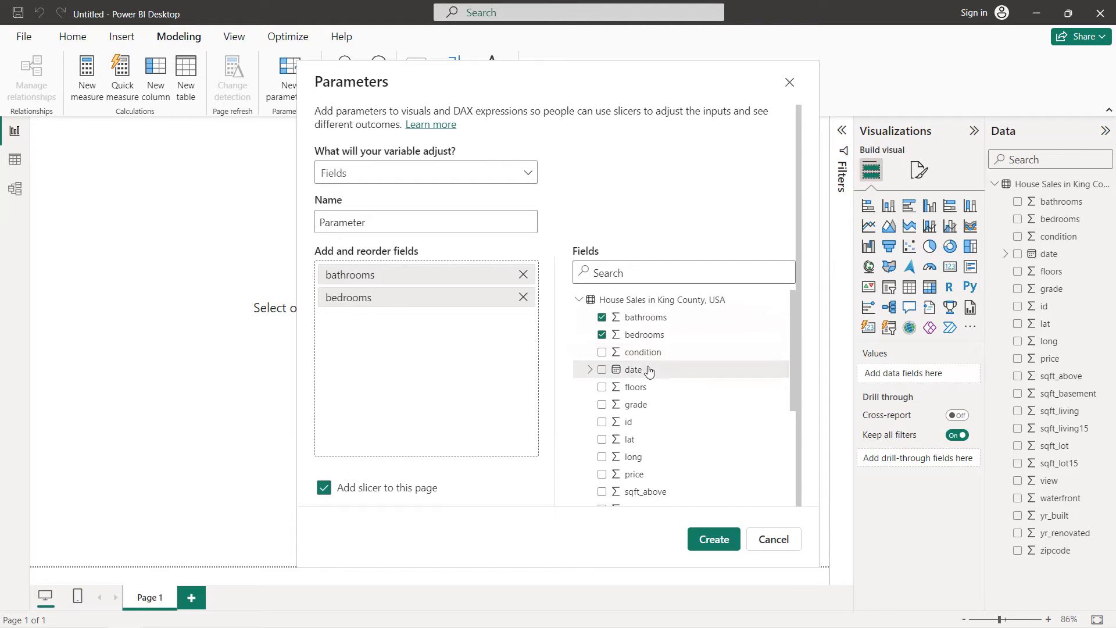
pyautogui.click(602, 388)
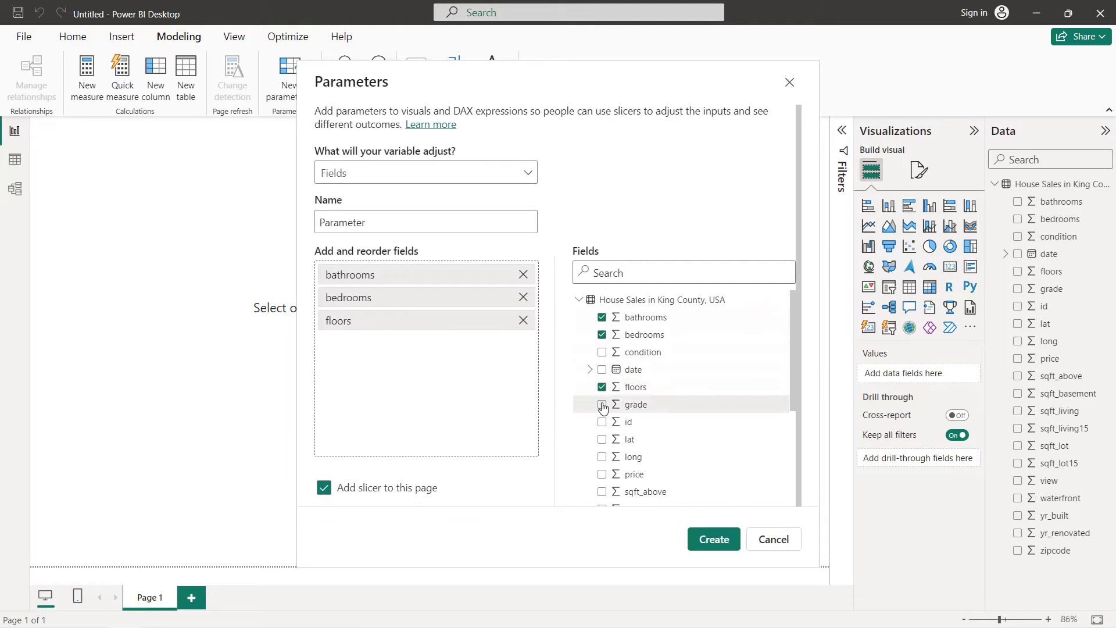
pyautogui.click(601, 405)
# Add view, waterfront, yr_built and yr_renovated to the parameter's fields and create it with a slicer on the page.
pyautogui.scroll(-3, 697, 389)
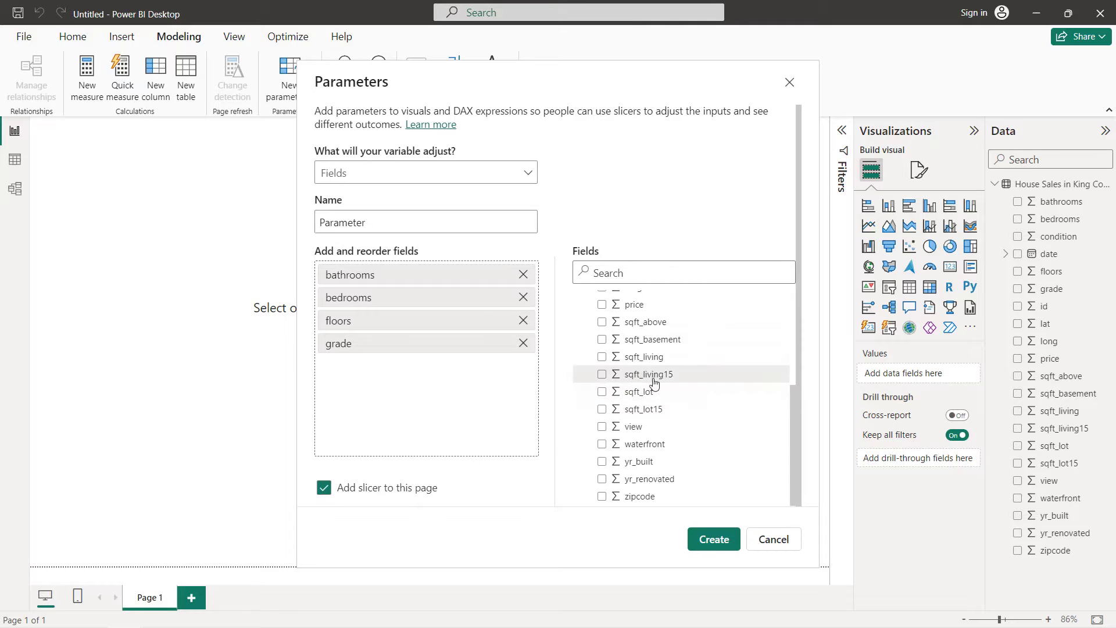
pyautogui.click(602, 426)
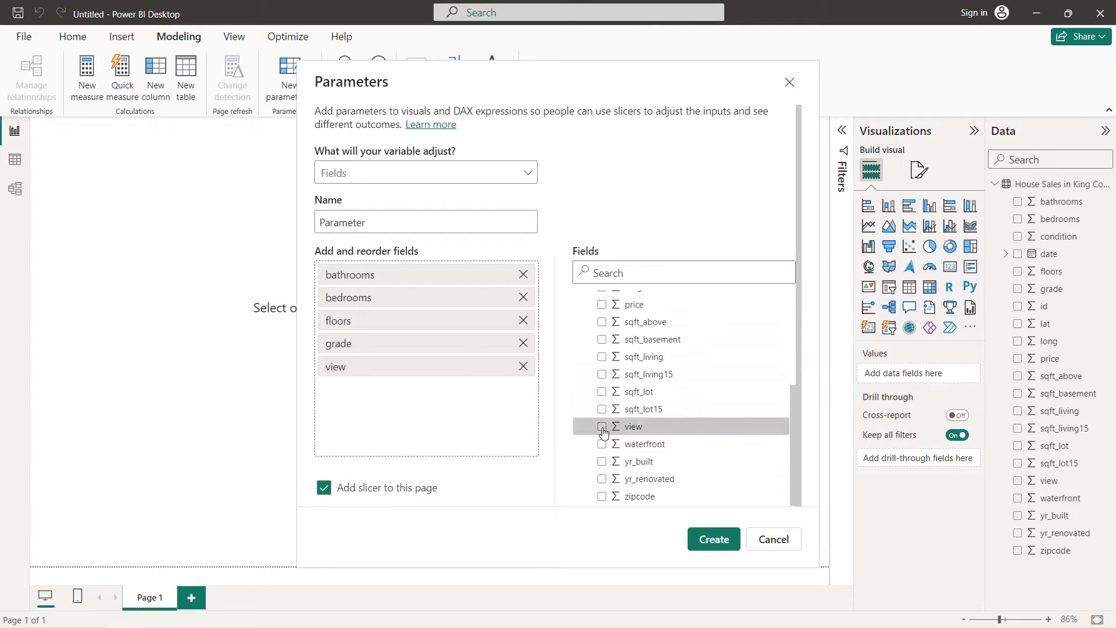
pyautogui.click(602, 443)
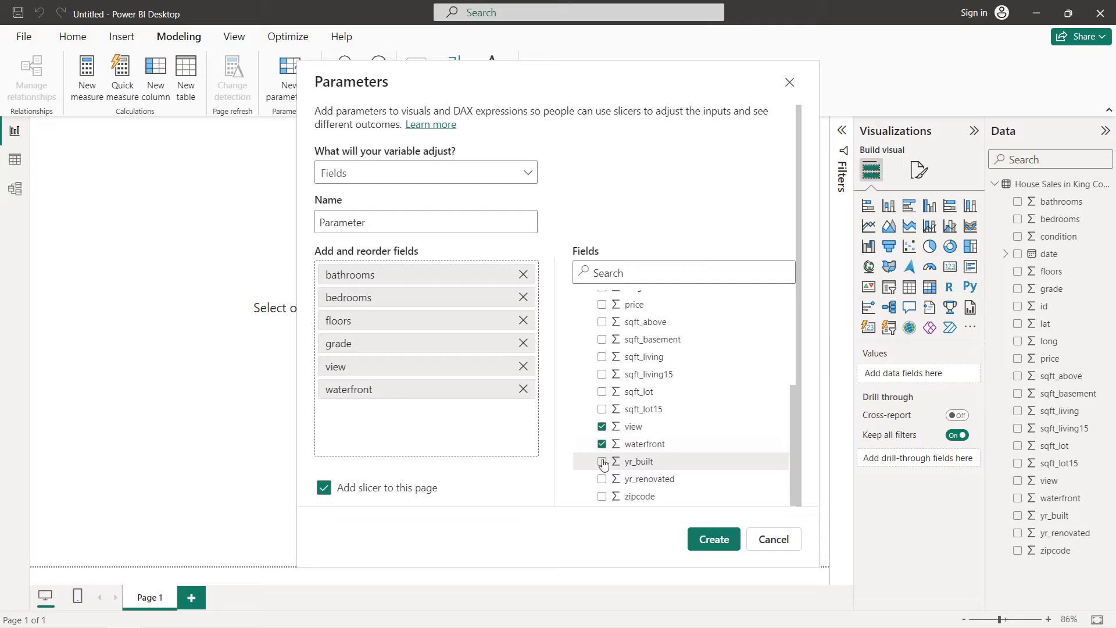
pyautogui.click(602, 462)
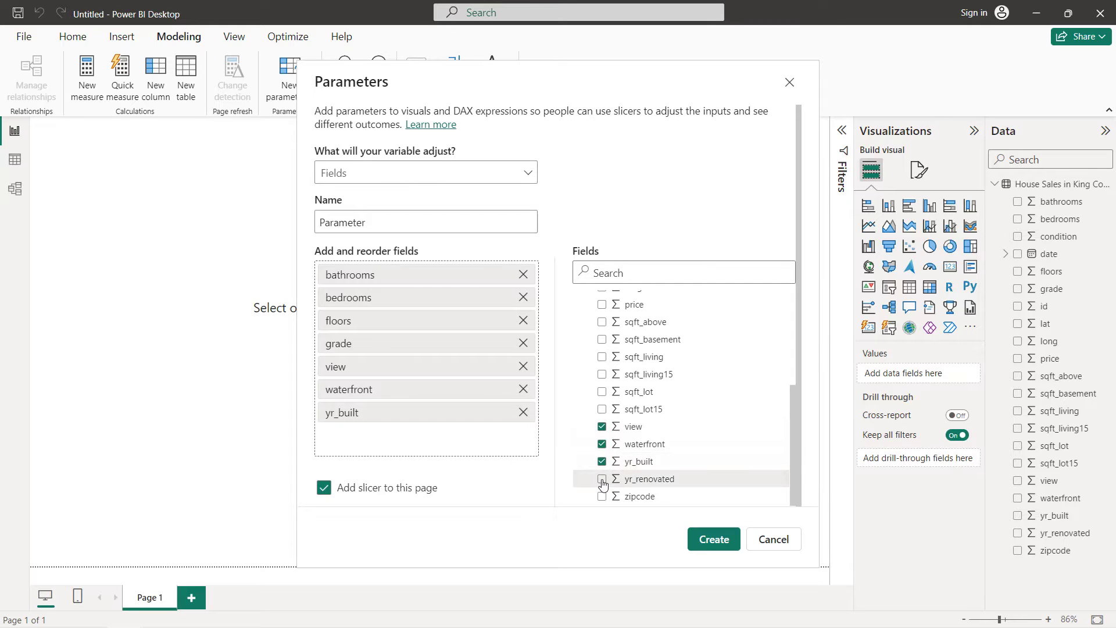
pyautogui.click(602, 479)
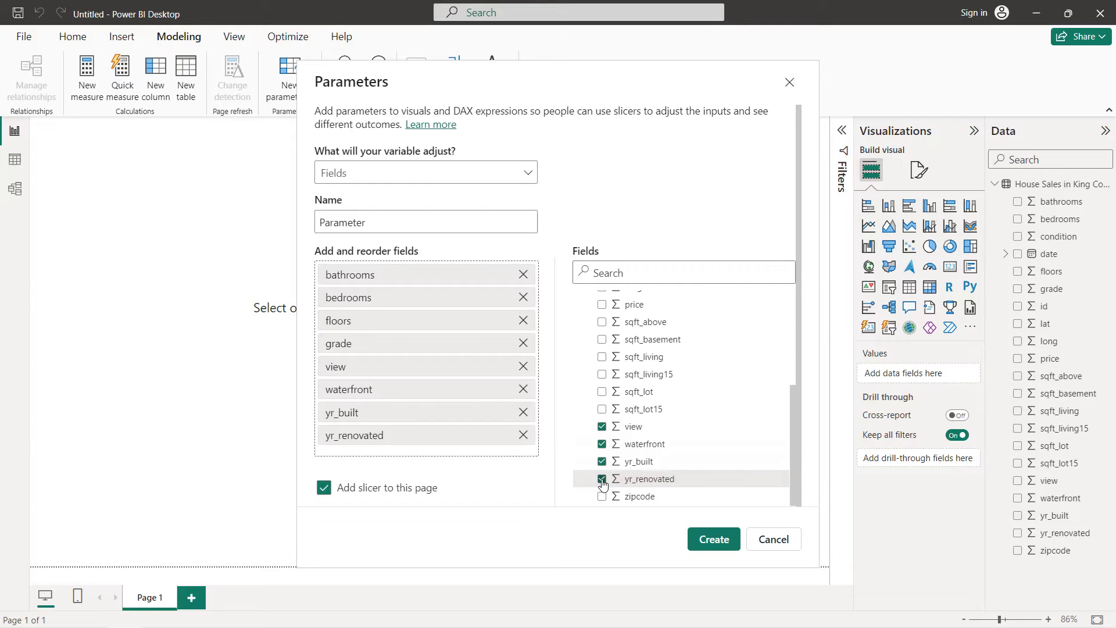
pyautogui.click(714, 540)
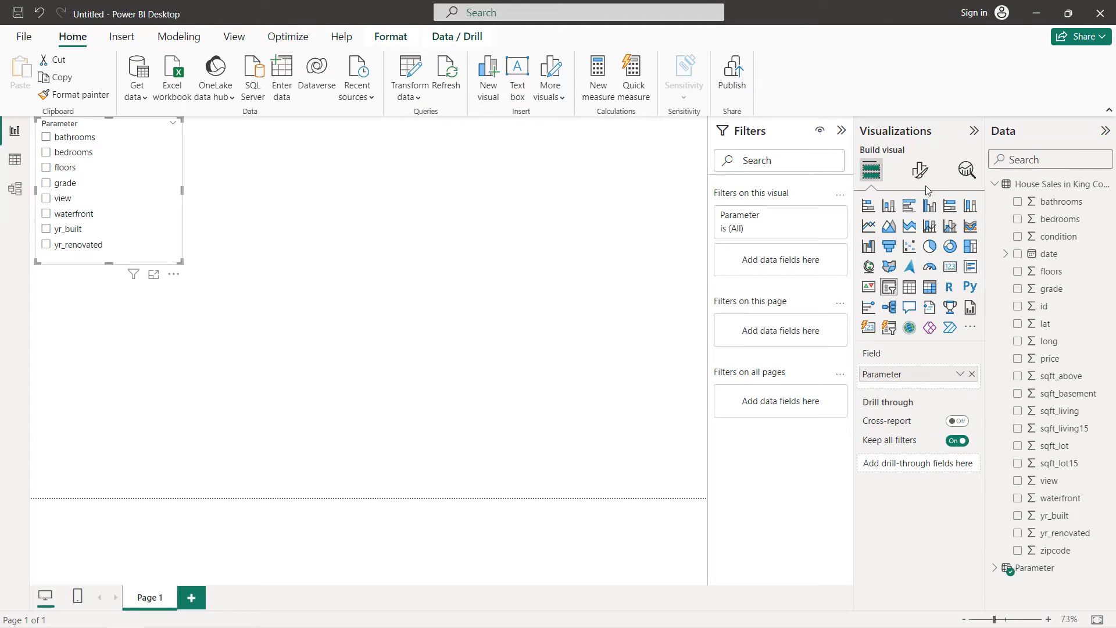
# Set the Parameter slicer's style to Dropdown.
pyautogui.click(920, 170)
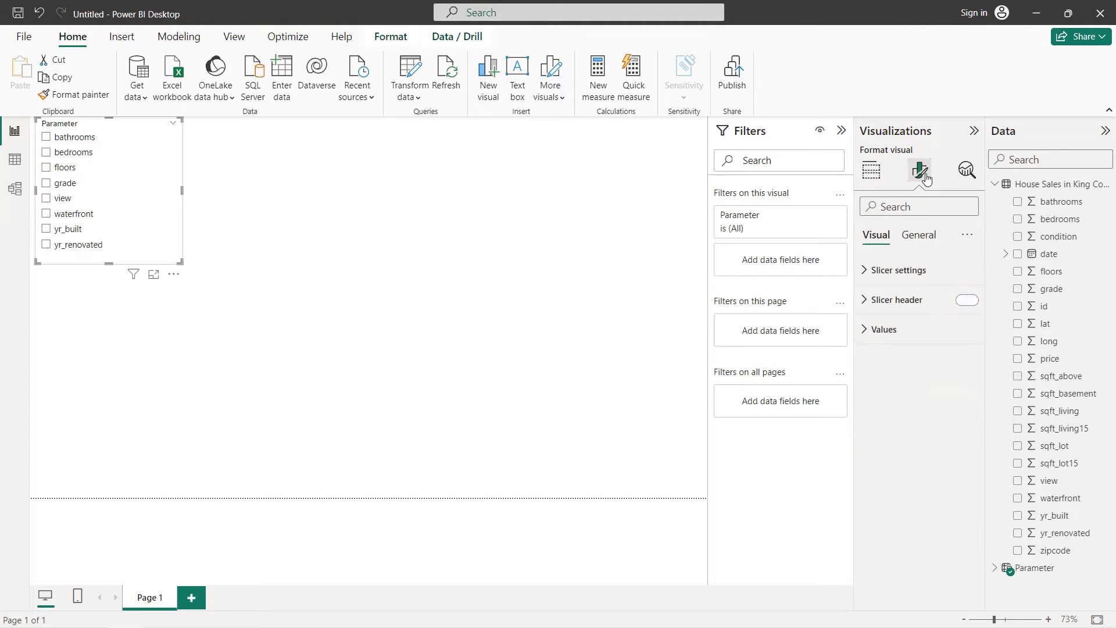
pyautogui.click(910, 270)
pyautogui.click(902, 346)
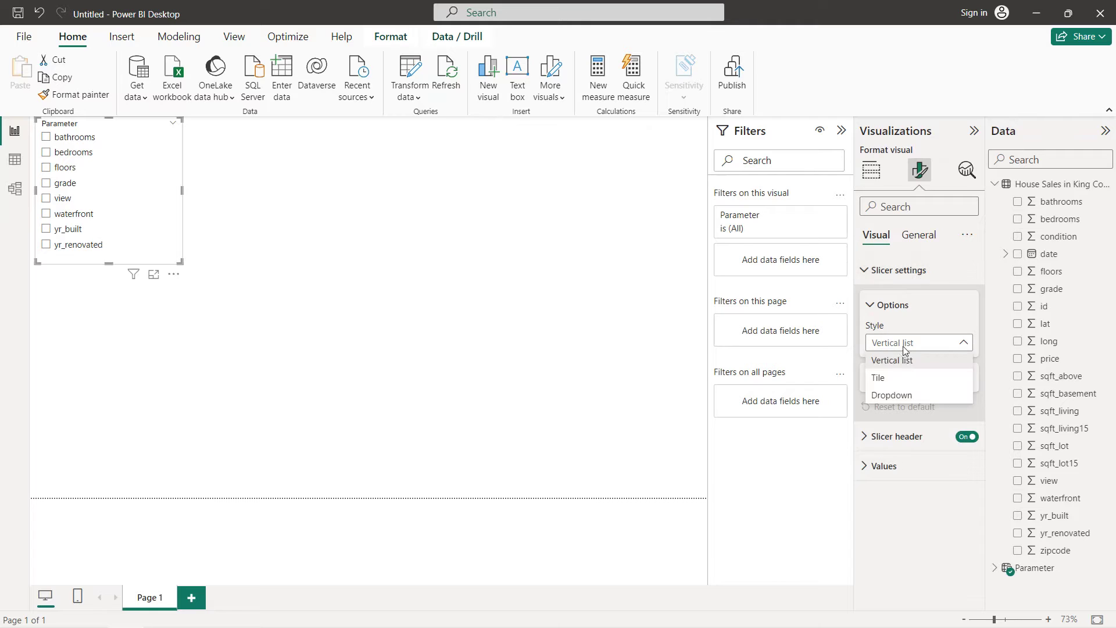
pyautogui.click(900, 395)
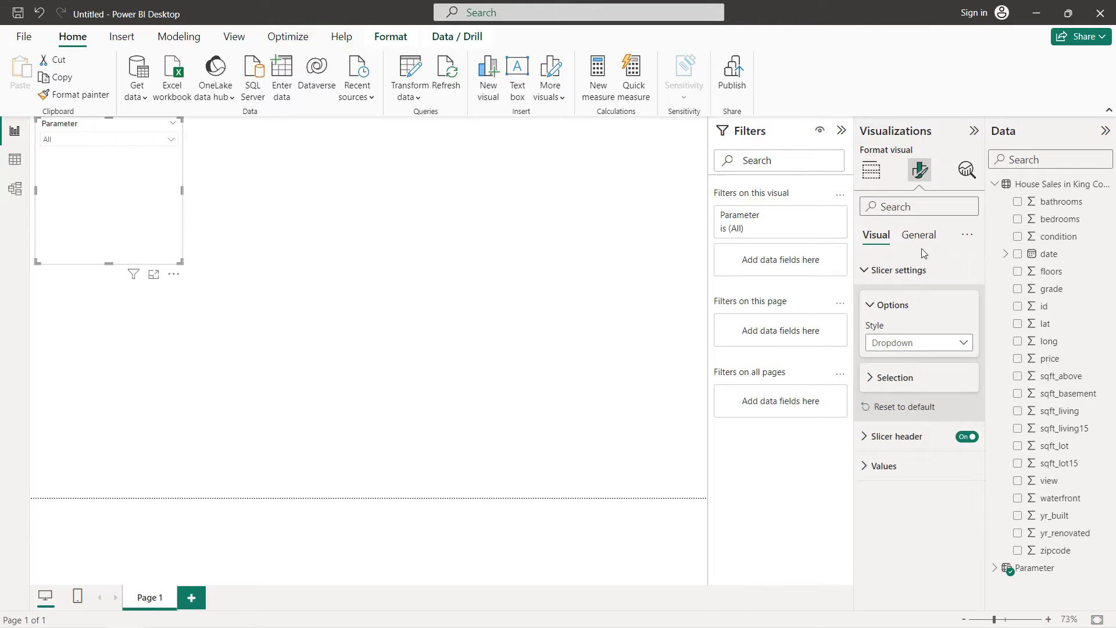
# Make the Parameter slicer's header text bold with a black font color.
pyautogui.click(899, 436)
pyautogui.scroll(-3, 900, 436)
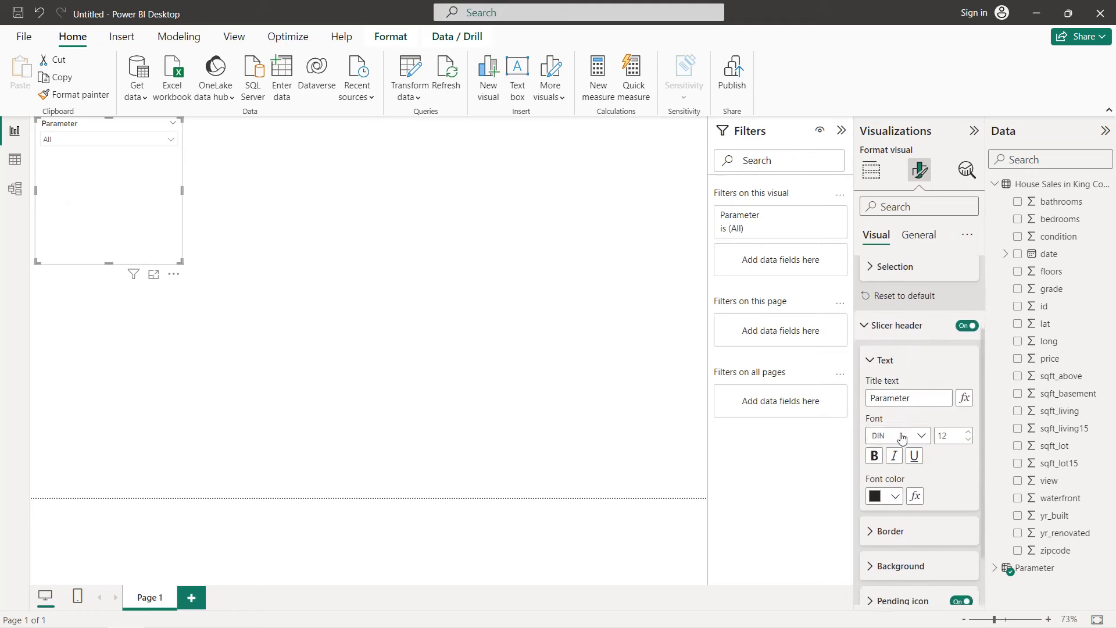
pyautogui.click(874, 409)
pyautogui.click(895, 452)
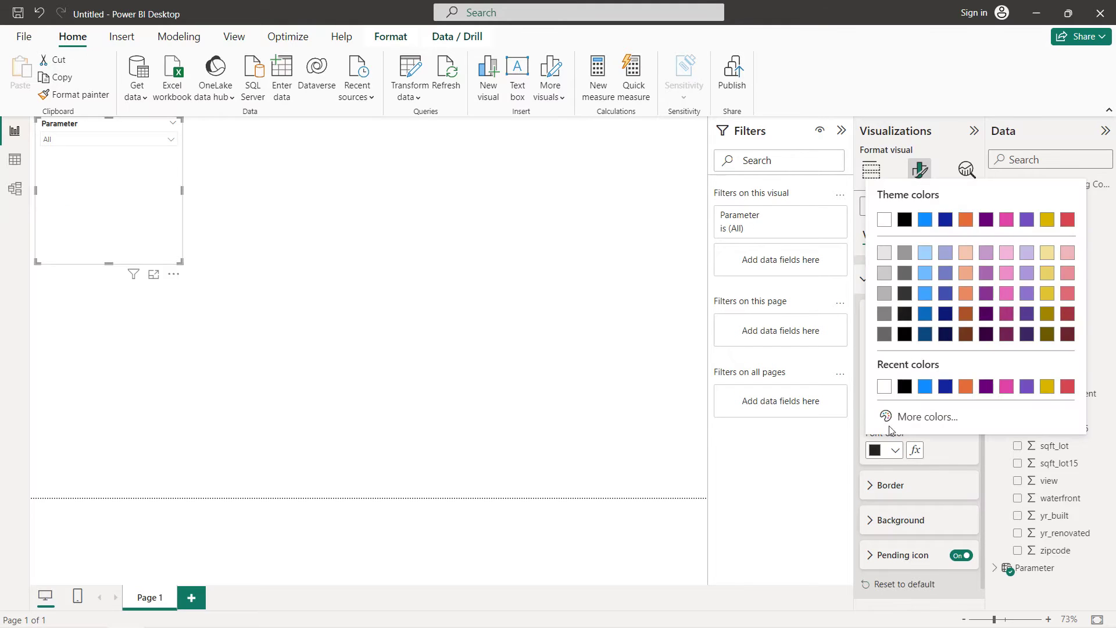
pyautogui.click(900, 385)
pyautogui.scroll(-1, 898, 372)
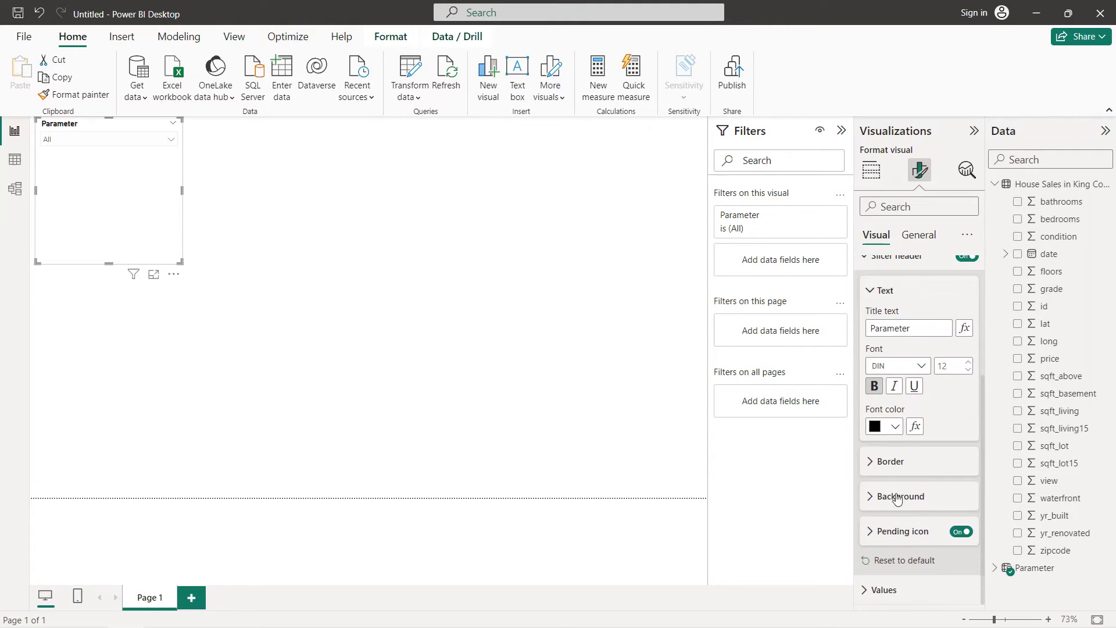
# Set the font color of the Parameter slicer's values to black.
pyautogui.click(883, 590)
pyautogui.scroll(-2, 895, 549)
pyautogui.scroll(-4, 895, 553)
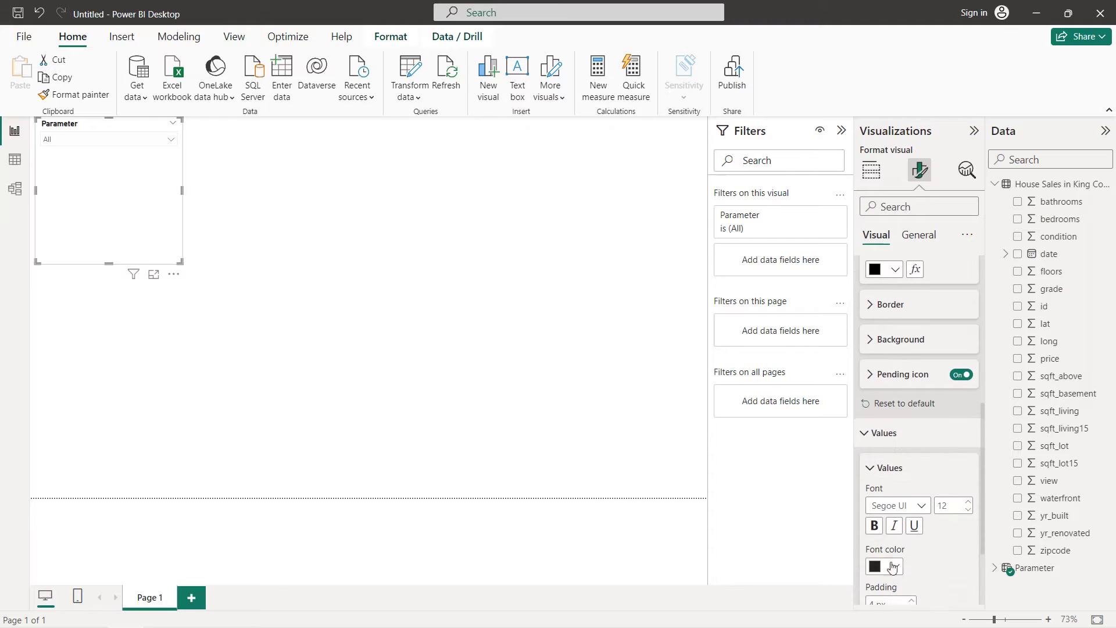
pyautogui.click(895, 566)
pyautogui.click(892, 510)
# Enable the visual border on the Parameter slicer and set its rounded corners to 20 px.
pyautogui.click(920, 237)
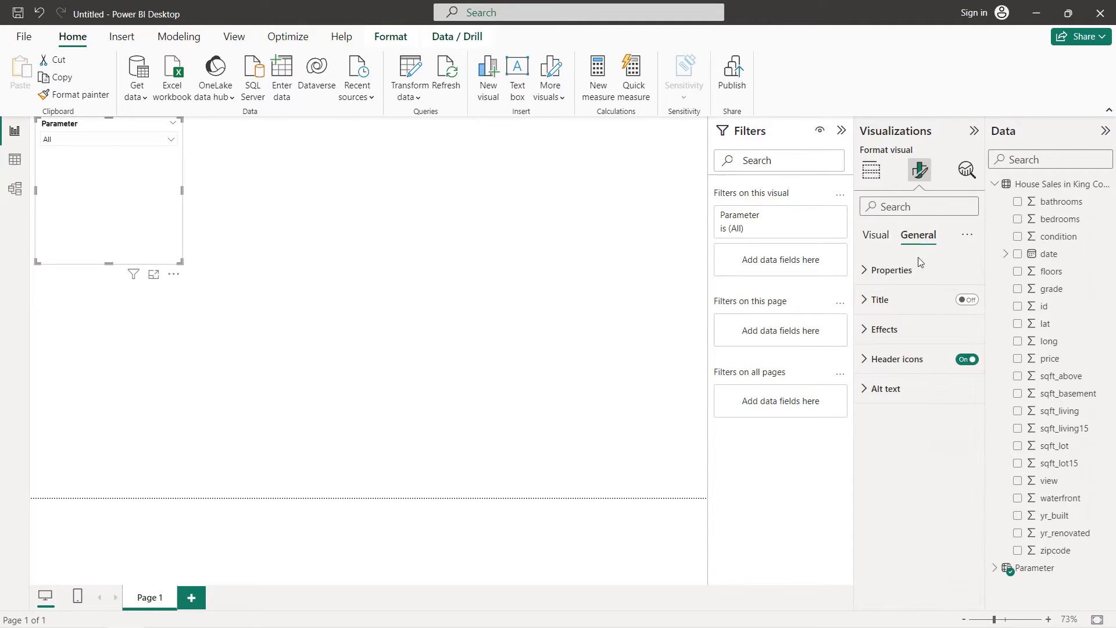
pyautogui.click(915, 329)
pyautogui.click(960, 483)
pyautogui.click(904, 483)
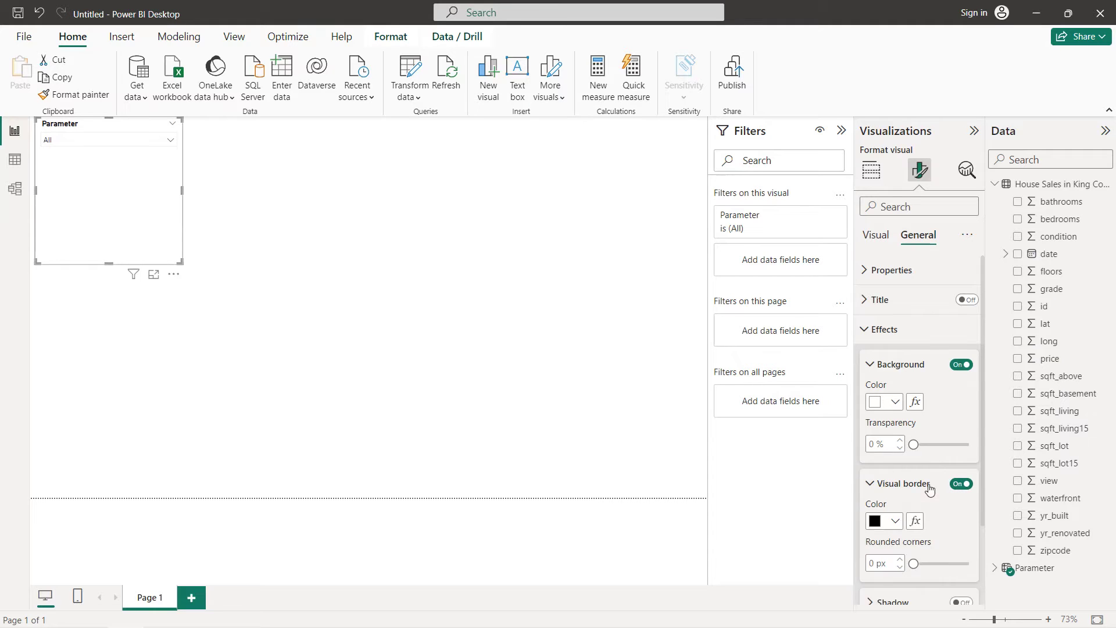
pyautogui.scroll(-4, 883, 465)
pyautogui.doubleClick(871, 463)
pyautogui.write('20')
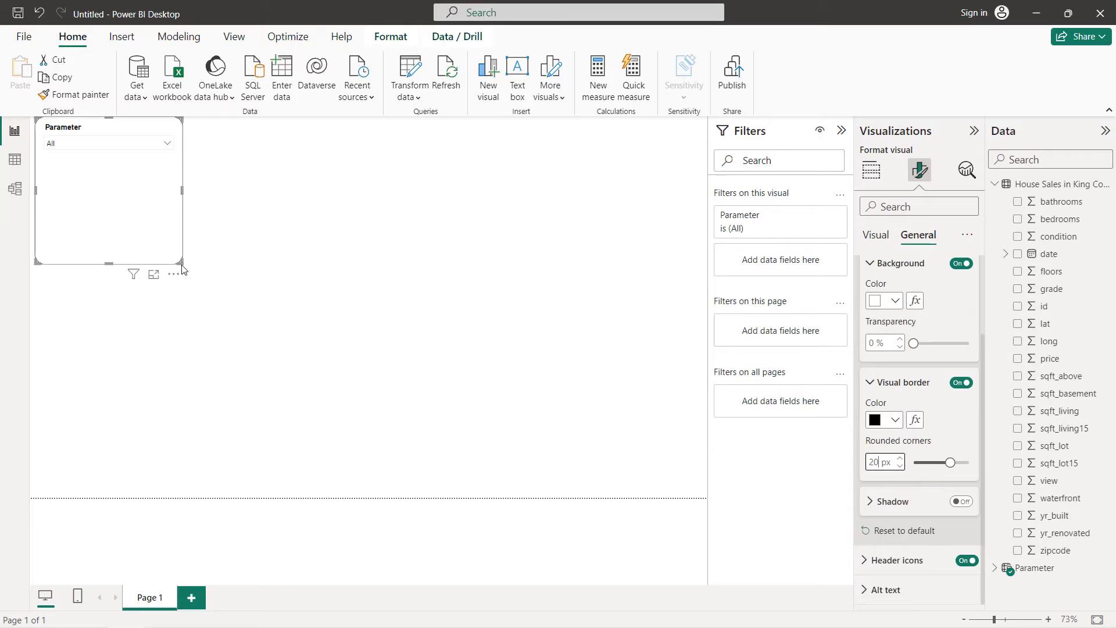
# Shrink the Parameter slicer's height to a compact box and nudge it into the upper-left corner of the report page.
pyautogui.moveTo(182, 265); pyautogui.dragTo(181, 177)
pyautogui.moveTo(132, 129); pyautogui.dragTo(133, 136)
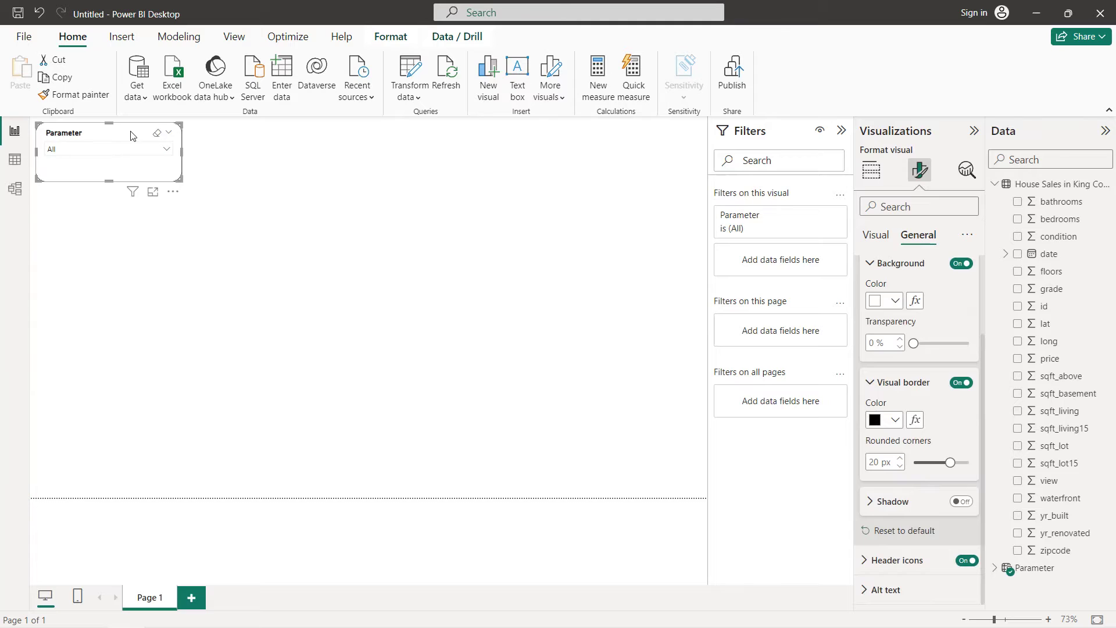
pyautogui.press('Up')
pyautogui.press('Left')
pyautogui.press('Up')
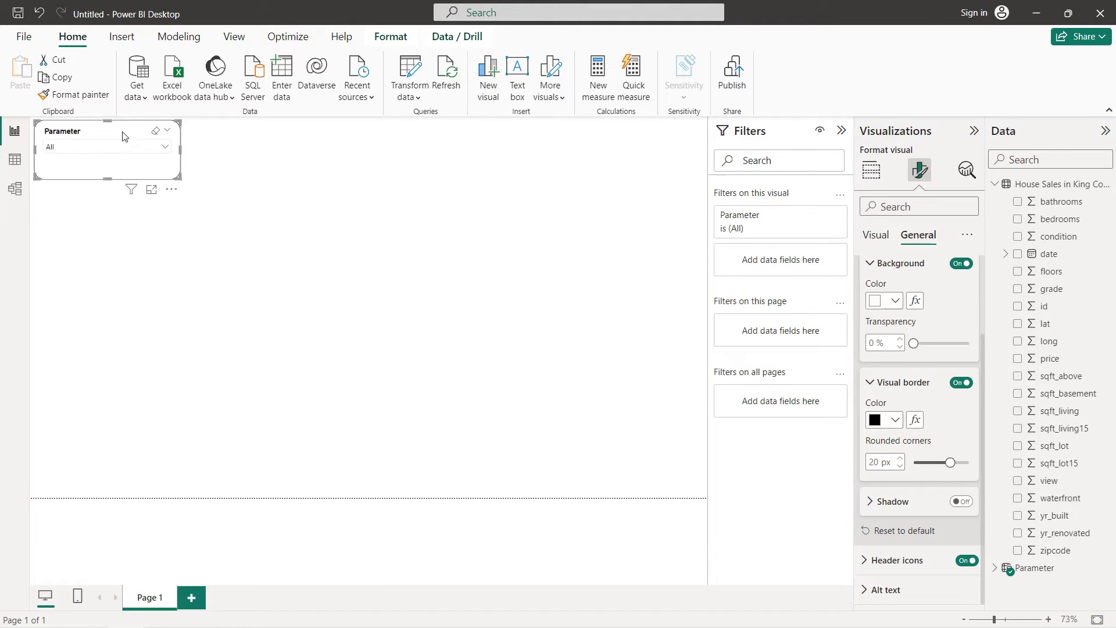
# Duplicate the Parameter slicer and place the copy at the upper-right corner of the report page, level with the original.
pyautogui.hotkey('ctrl', 'c')
pyautogui.hotkey('ctrl', 'v')
pyautogui.moveTo(122, 136); pyautogui.dragTo(637, 136)
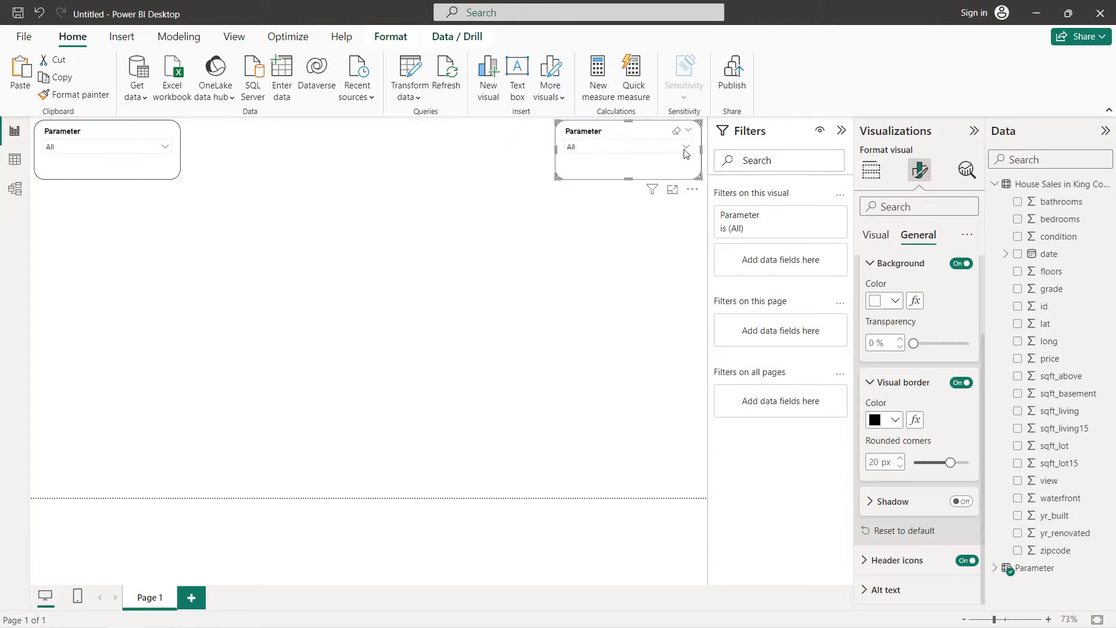
# Make the duplicated slicer's Parameter field show the values of the selected field.
pyautogui.click(873, 239)
pyautogui.click(871, 169)
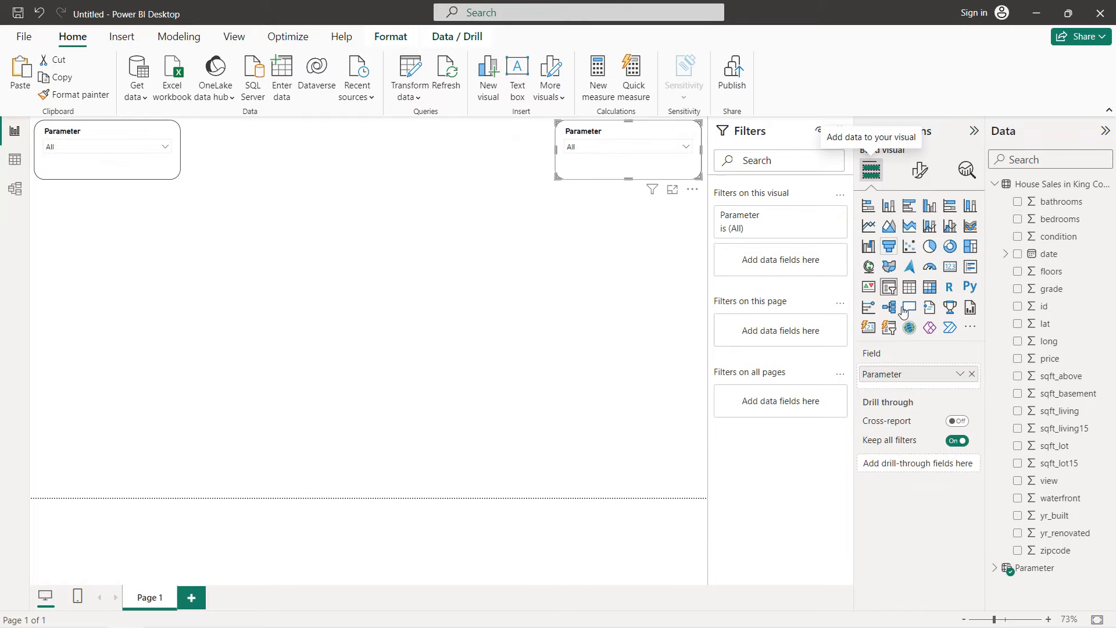
pyautogui.click(958, 377)
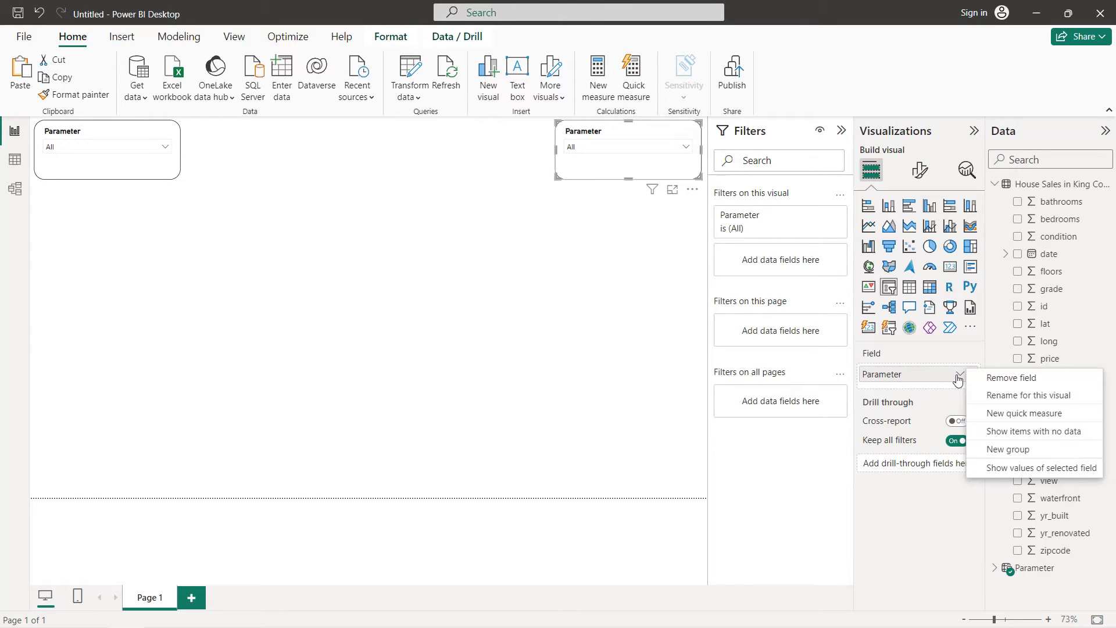
pyautogui.click(998, 469)
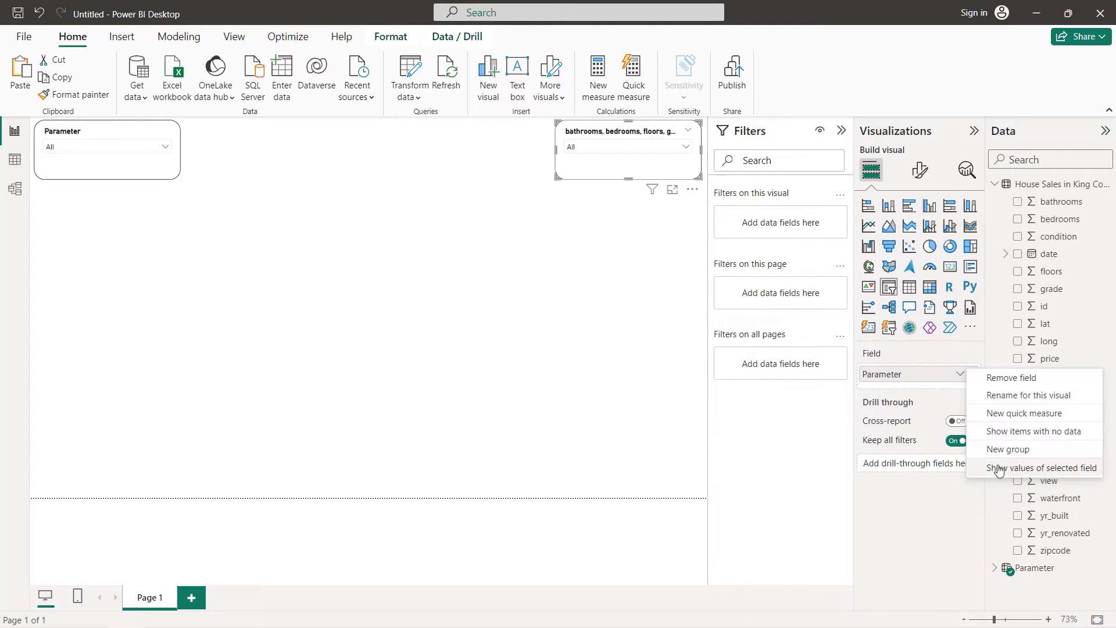
# Test the linked slicers by selecting bedrooms in the Parameter slicer, browsing the bedrooms values, and switching the selection to view.
pyautogui.click(146, 150)
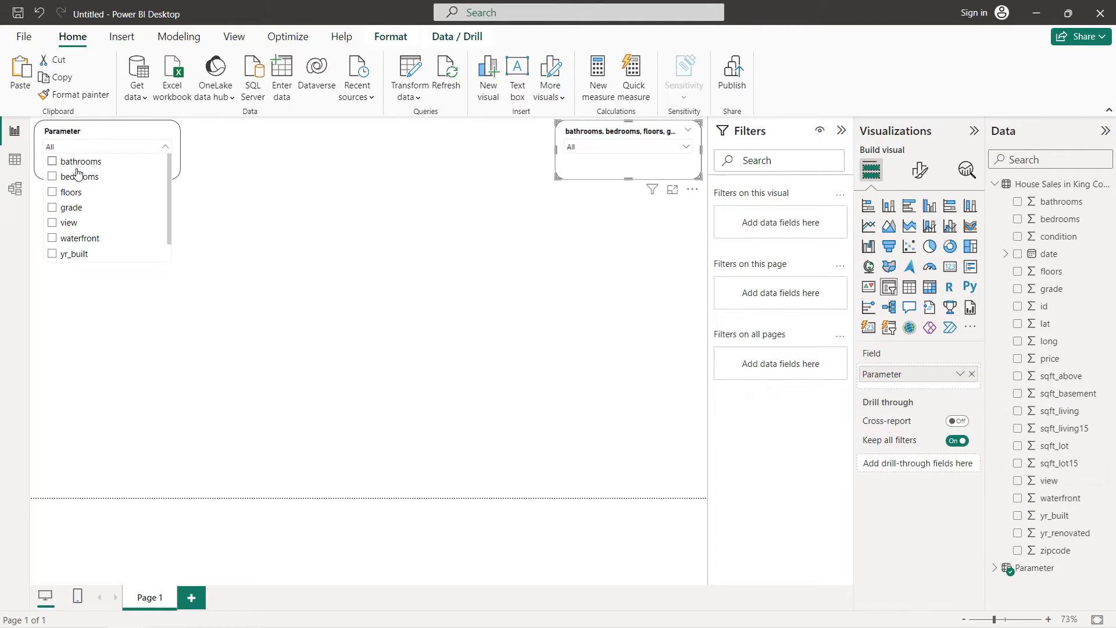
pyautogui.click(53, 177)
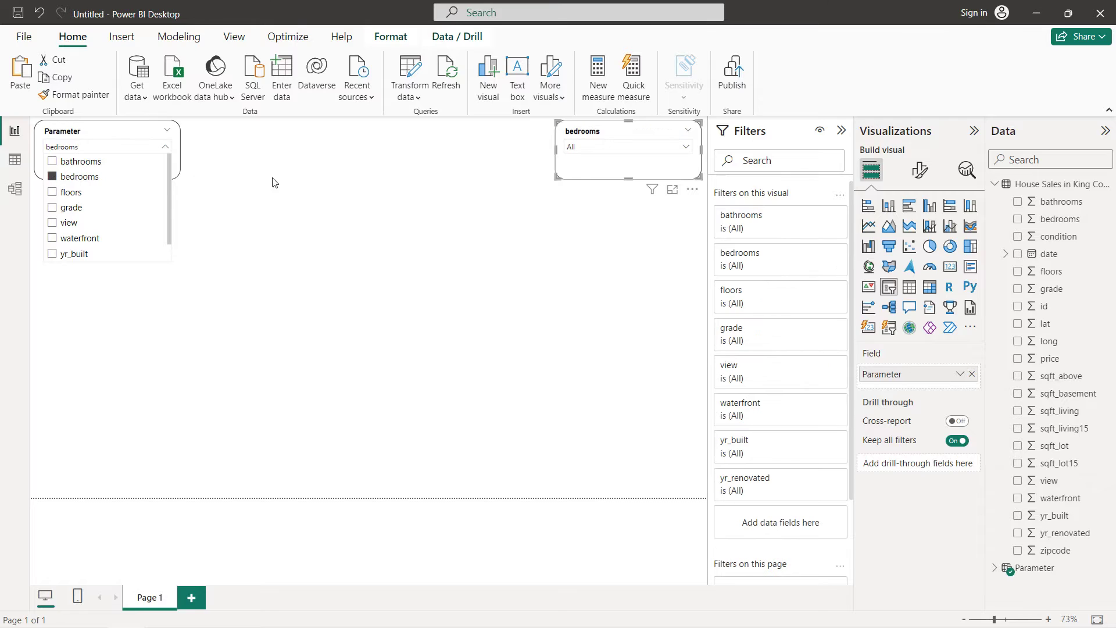
pyautogui.click(601, 150)
pyautogui.scroll(-3, 619, 221)
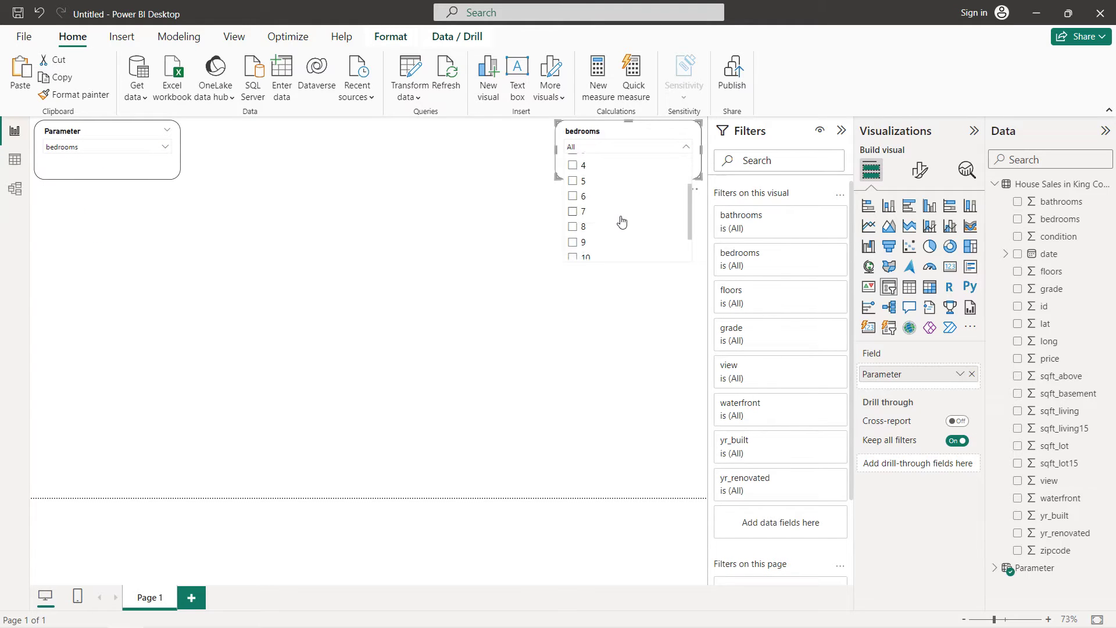
pyautogui.click(130, 150)
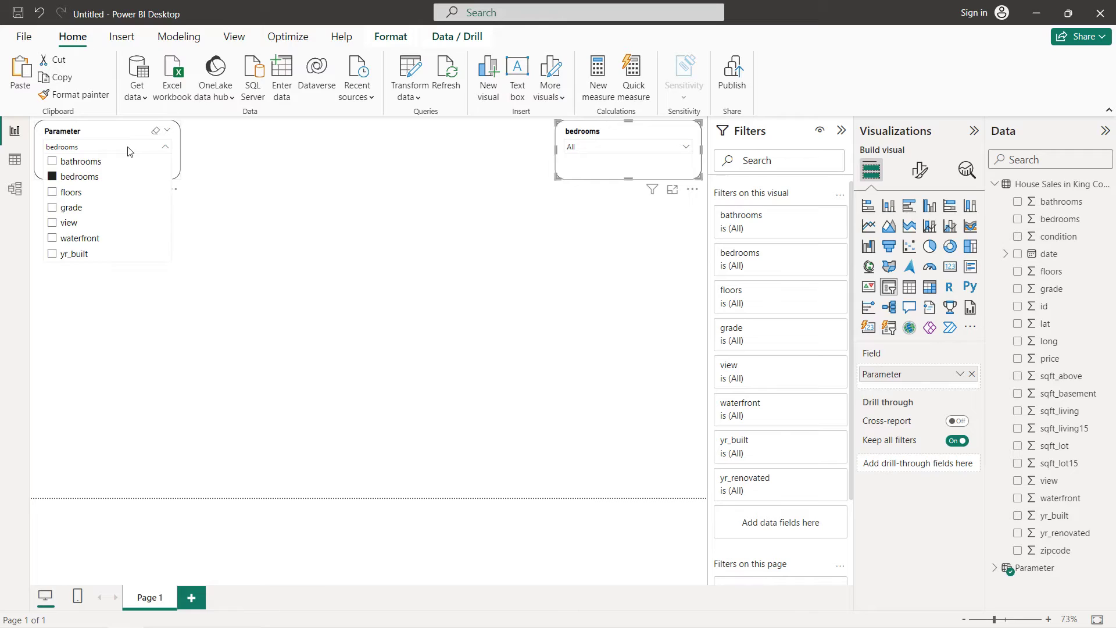
pyautogui.click(53, 222)
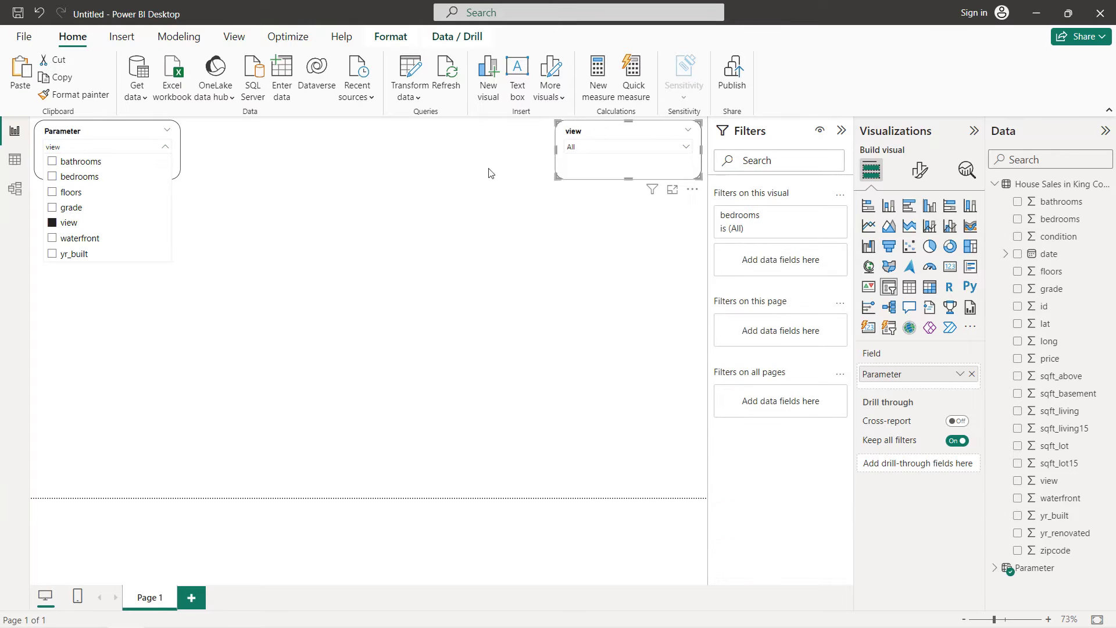
# Check the values offered by the view slicer, then close its list.
pyautogui.click(601, 150)
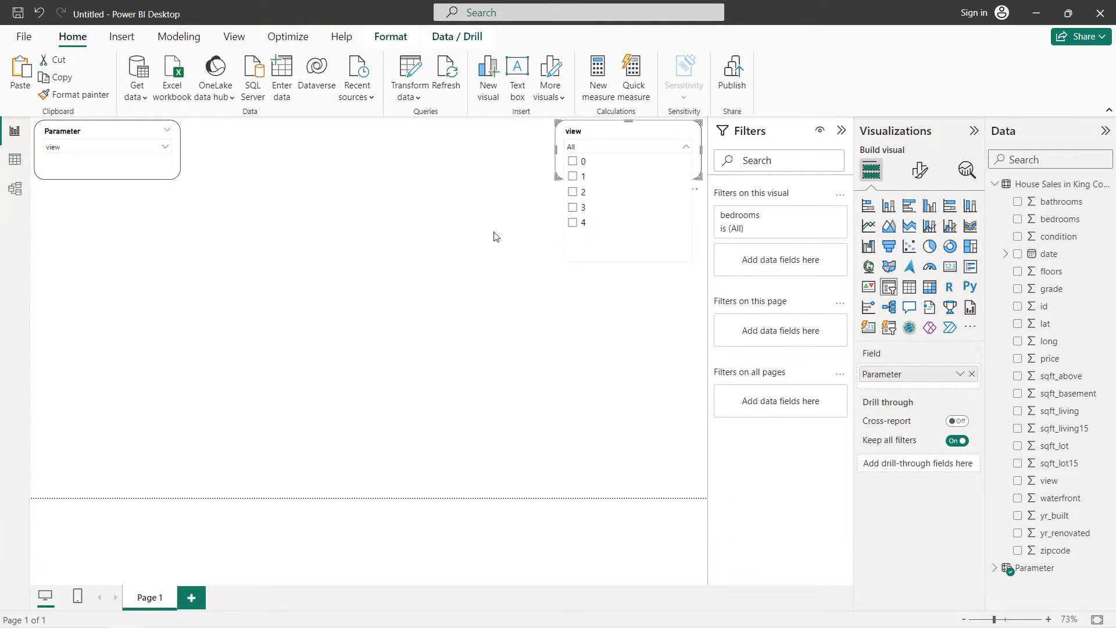
pyautogui.click(474, 228)
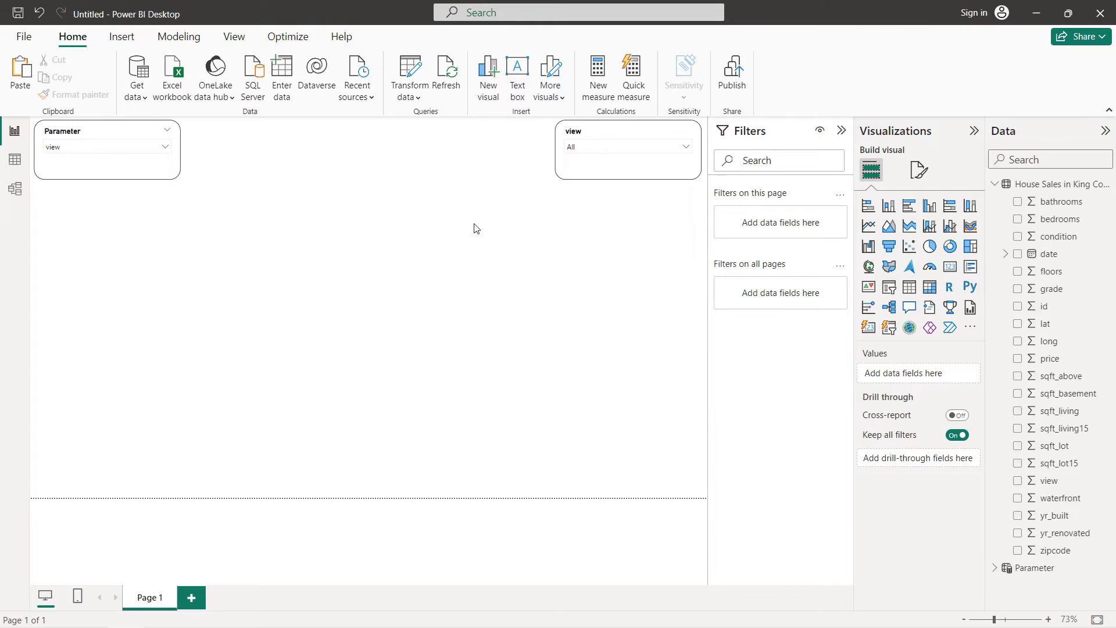
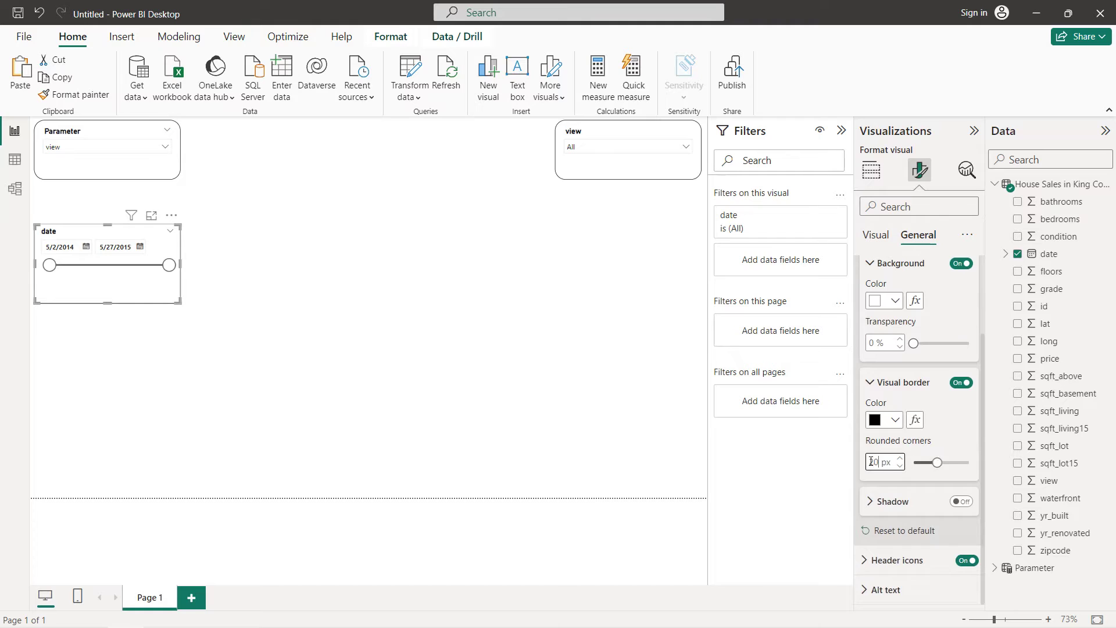
# Place the date slicer between the Parameter and view slicers, level with them, and shrink its height and width to a compact box.
pyautogui.moveTo(110, 235); pyautogui.dragTo(372, 132)
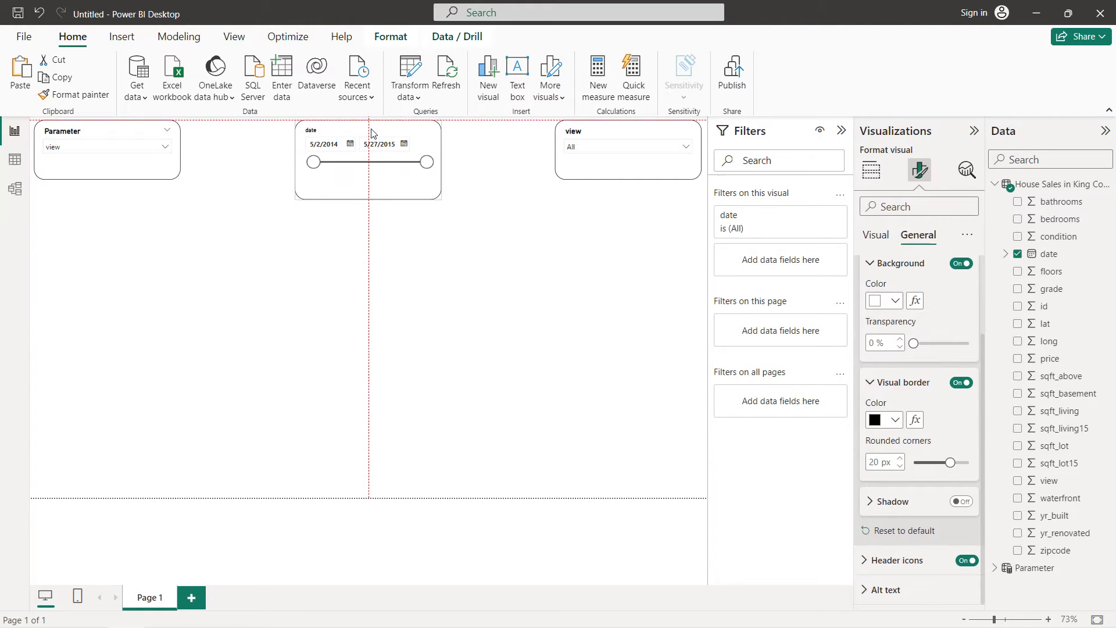
pyautogui.moveTo(369, 199); pyautogui.dragTo(371, 181)
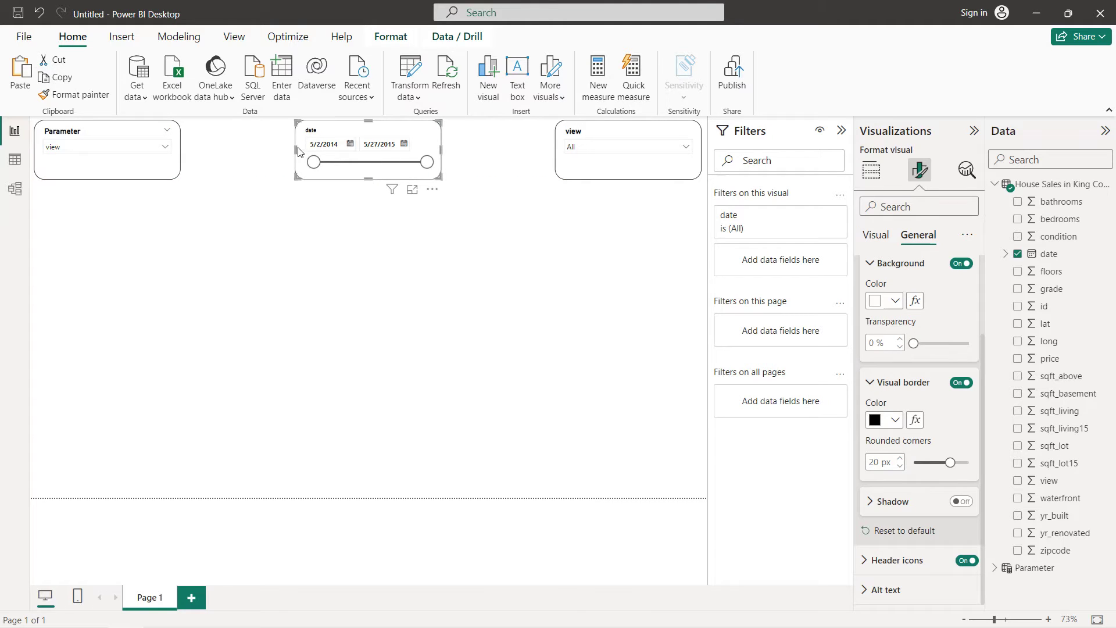
pyautogui.moveTo(299, 153); pyautogui.dragTo(326, 157)
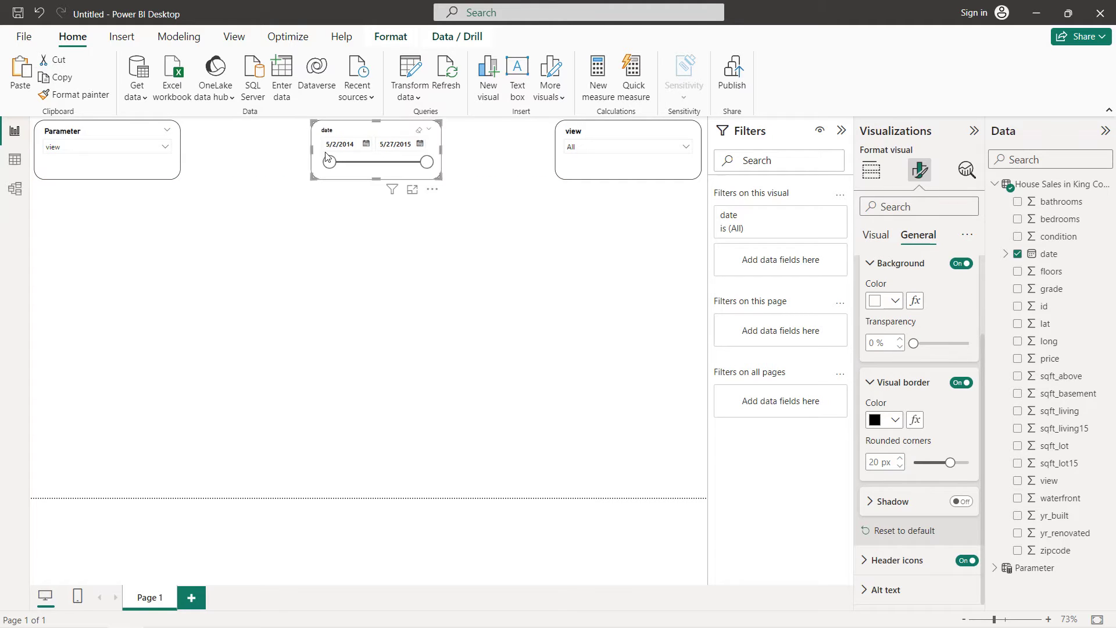
pyautogui.moveTo(384, 132); pyautogui.dragTo(388, 132)
# Narrow the view slicer from its left edge and the Parameter slicer from its right edge to match the date slicer's width.
pyautogui.click(597, 135)
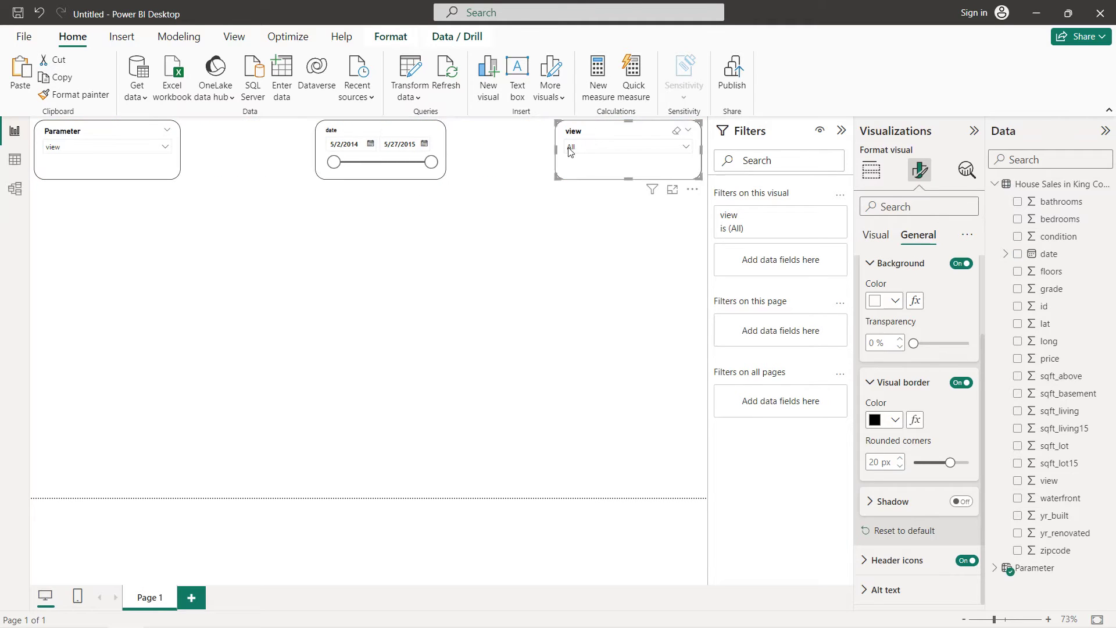
pyautogui.moveTo(555, 150); pyautogui.dragTo(573, 150)
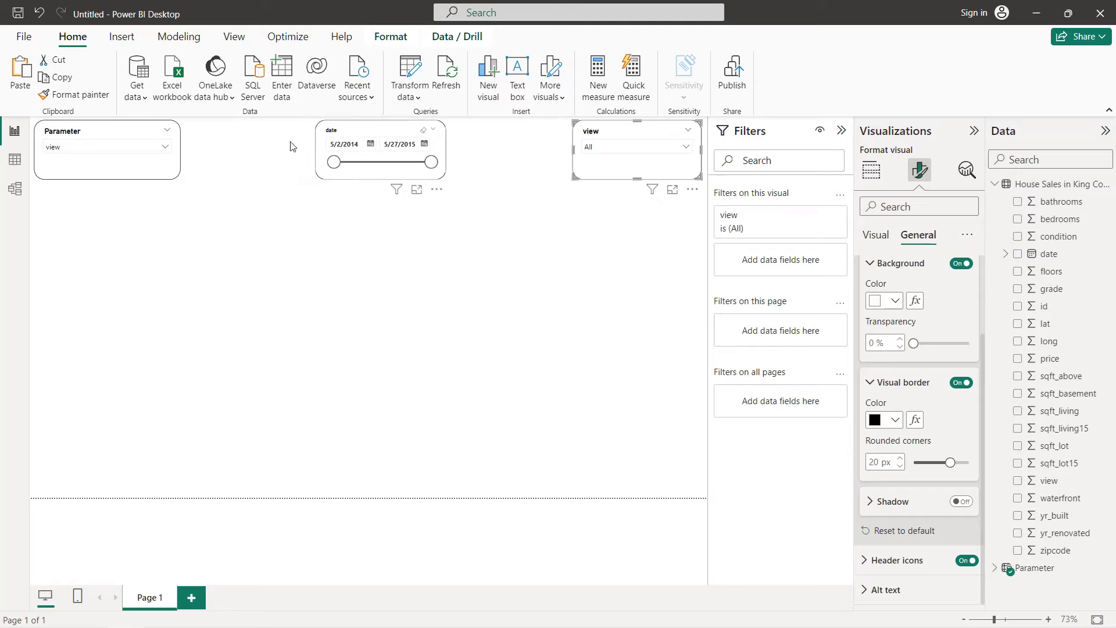
pyautogui.click(142, 138)
pyautogui.moveTo(179, 148); pyautogui.dragTo(162, 148)
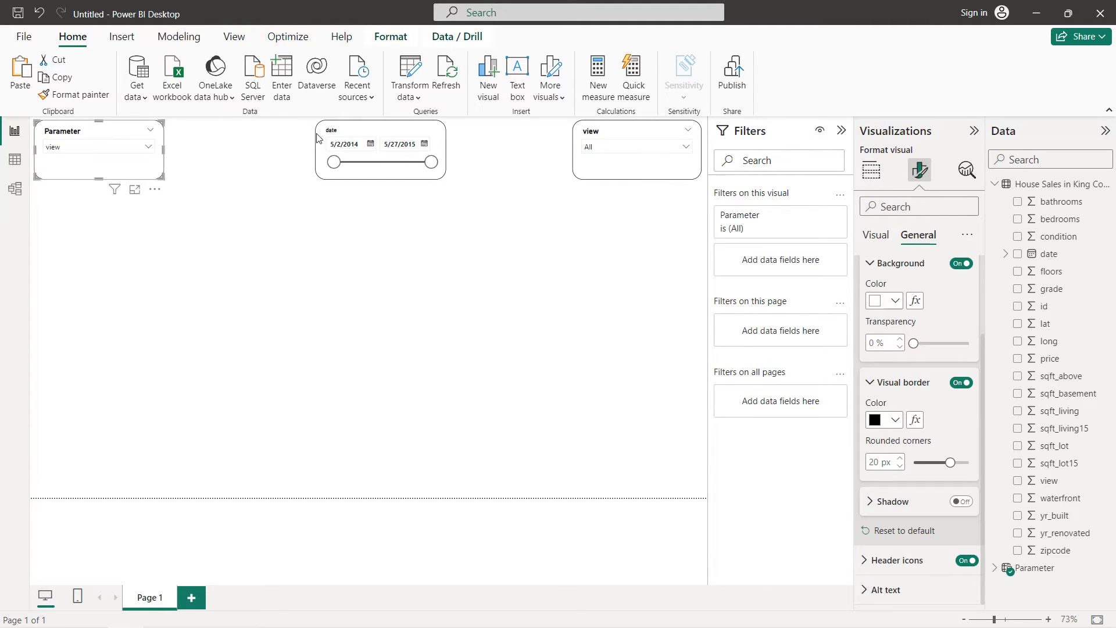
# Duplicate the date slicer and place the copy between the Parameter slicer and the original date slicer.
pyautogui.click(351, 131)
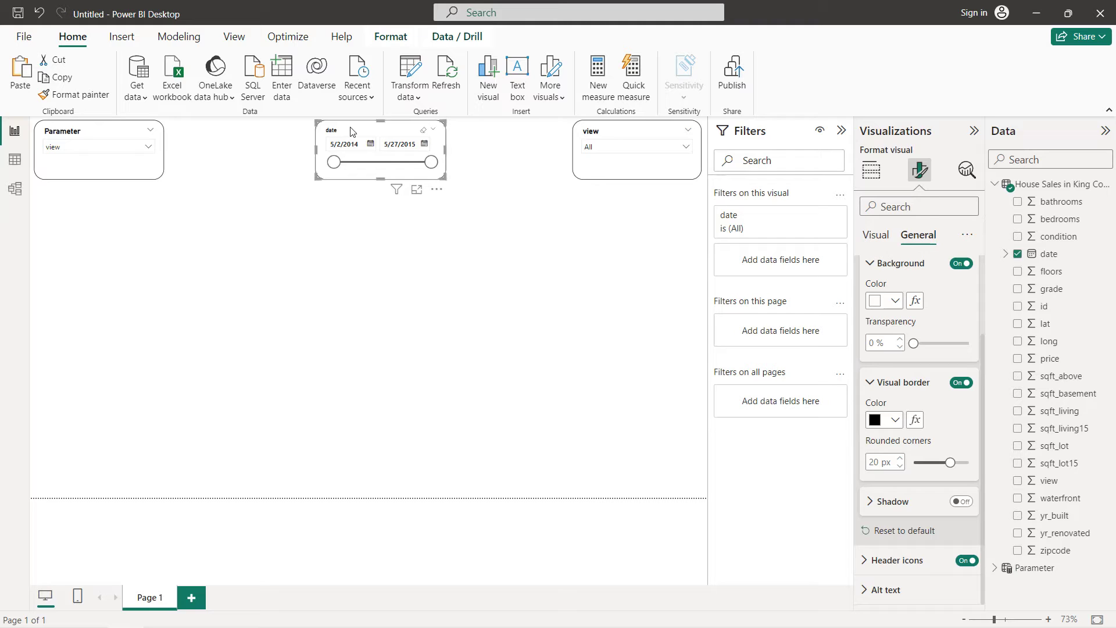
pyautogui.hotkey('ctrl', 'v')
pyautogui.moveTo(361, 146); pyautogui.dragTo(248, 131)
# Replace the date field of the copied slicer with sqft_living.
pyautogui.click(871, 170)
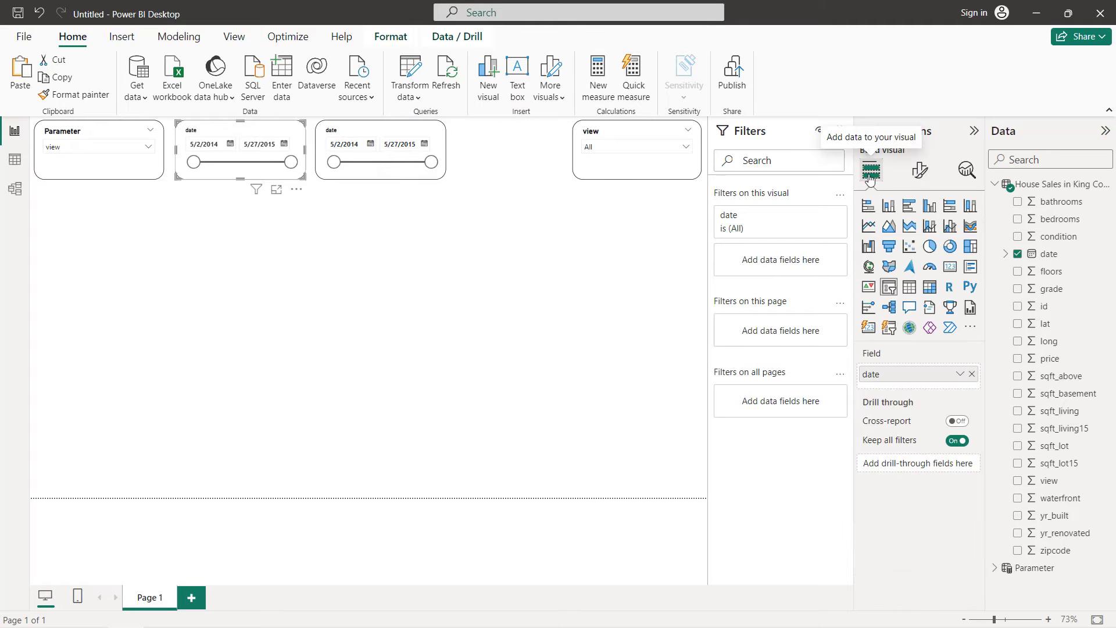
pyautogui.click(972, 375)
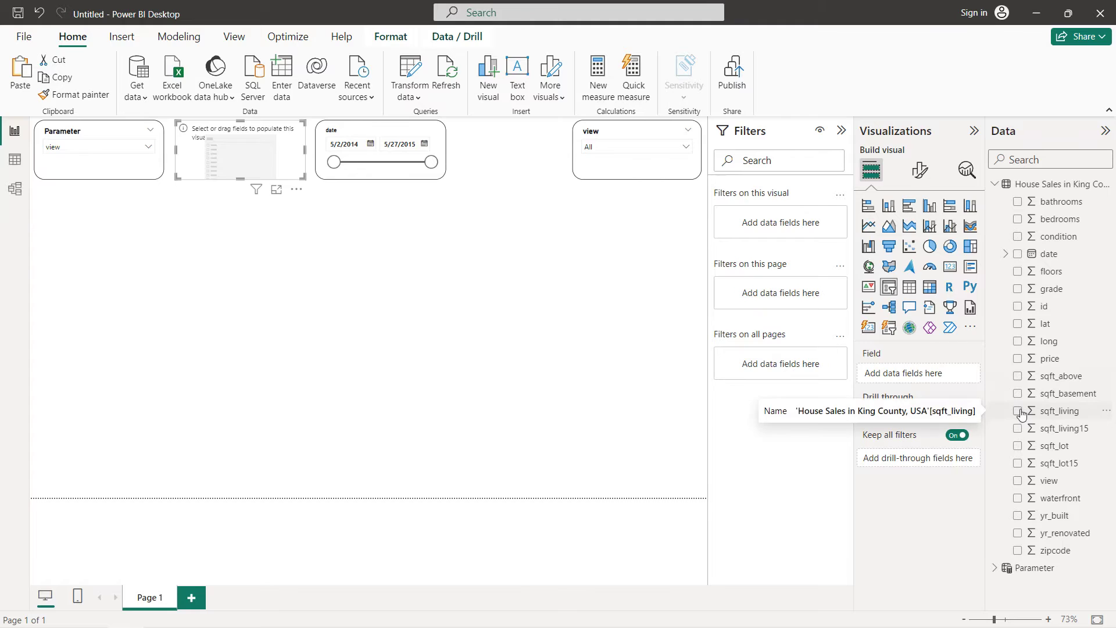
pyautogui.moveTo(1021, 413); pyautogui.dragTo(922, 377)
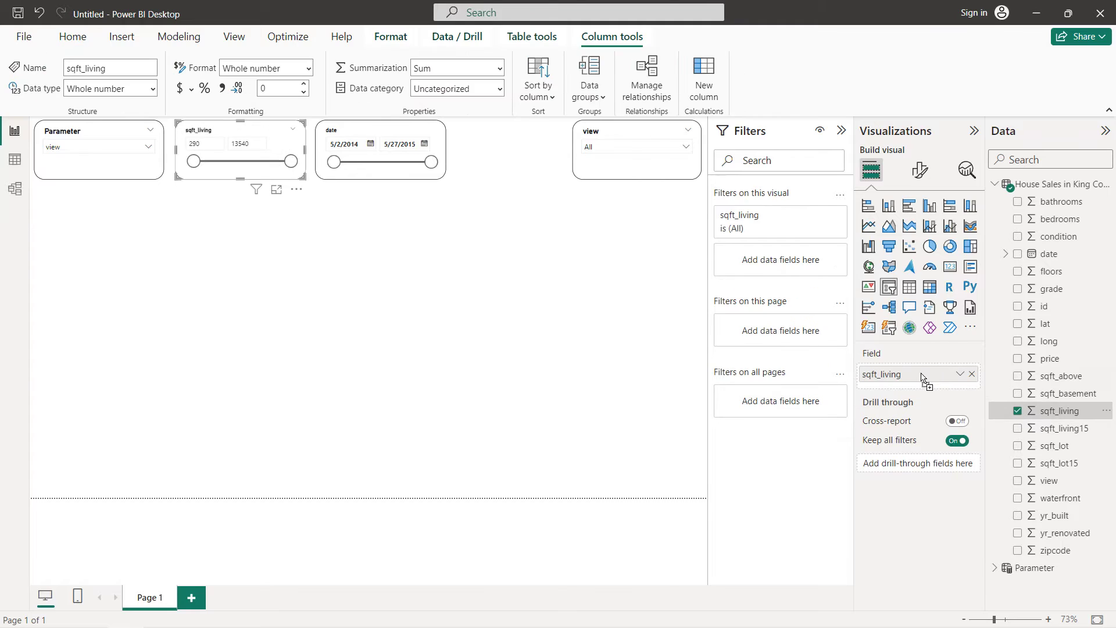
pyautogui.click(514, 154)
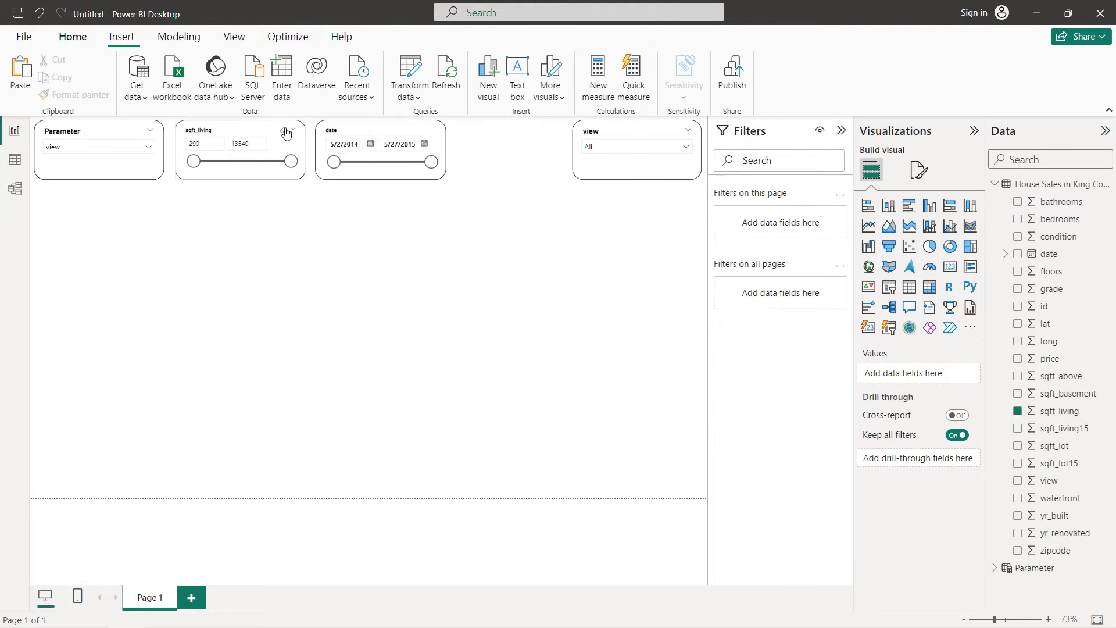
# Duplicate the sqft_living slicer and place the copy between the date and view slicers.
pyautogui.click(256, 136)
pyautogui.hotkey('ctrl', 'c')
pyautogui.hotkey('ctrl', 'v')
pyautogui.moveTo(257, 136); pyautogui.dragTo(509, 136)
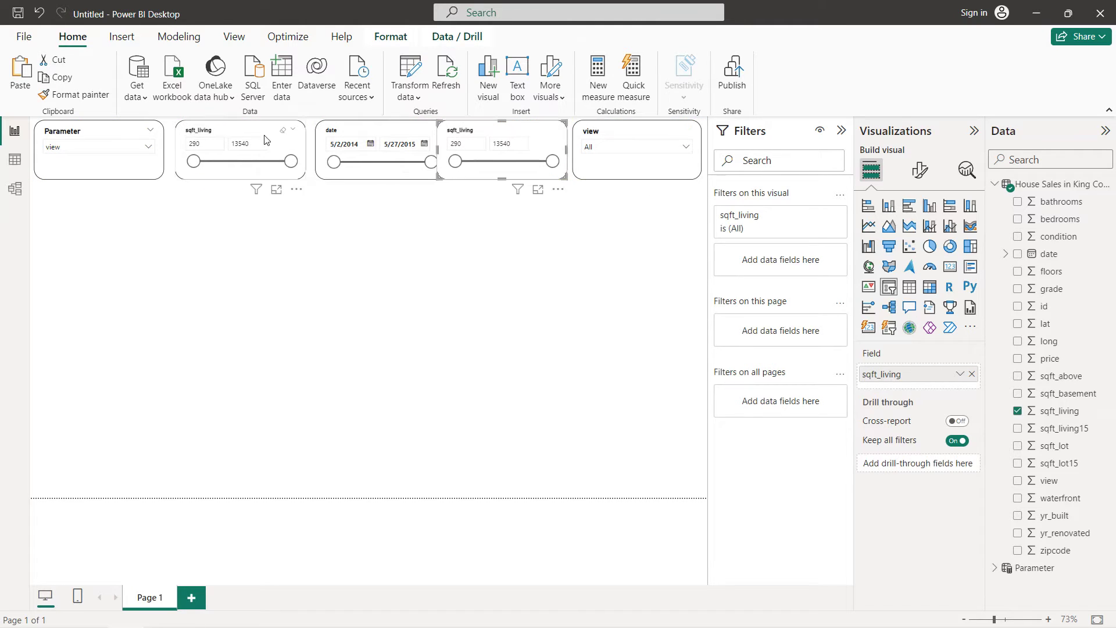
# Nudge the first sqft_living slicer and the date slicer to the left to even out the gaps in the slicer row.
pyautogui.click(236, 136)
pyautogui.press('Left')
pyautogui.press('Left')
pyautogui.press('Left')
pyautogui.press('Left')
pyautogui.press('Left')
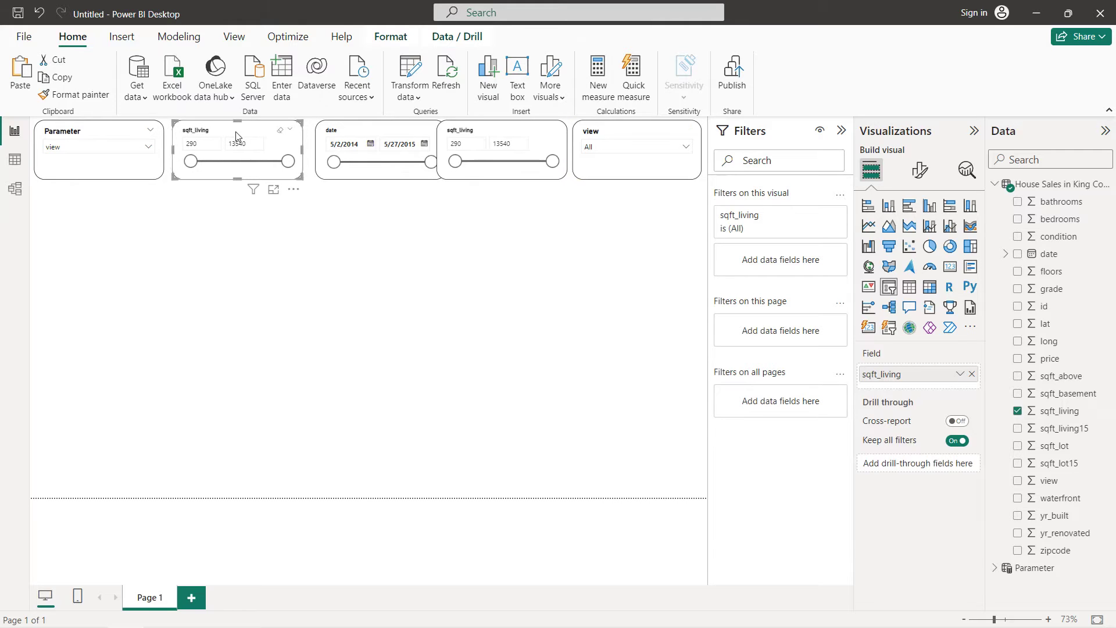
pyautogui.click(345, 134)
pyautogui.press('Left')
pyautogui.press('Left')
pyautogui.press('Left')
pyautogui.press('Left')
pyautogui.press('Left')
pyautogui.press('Left')
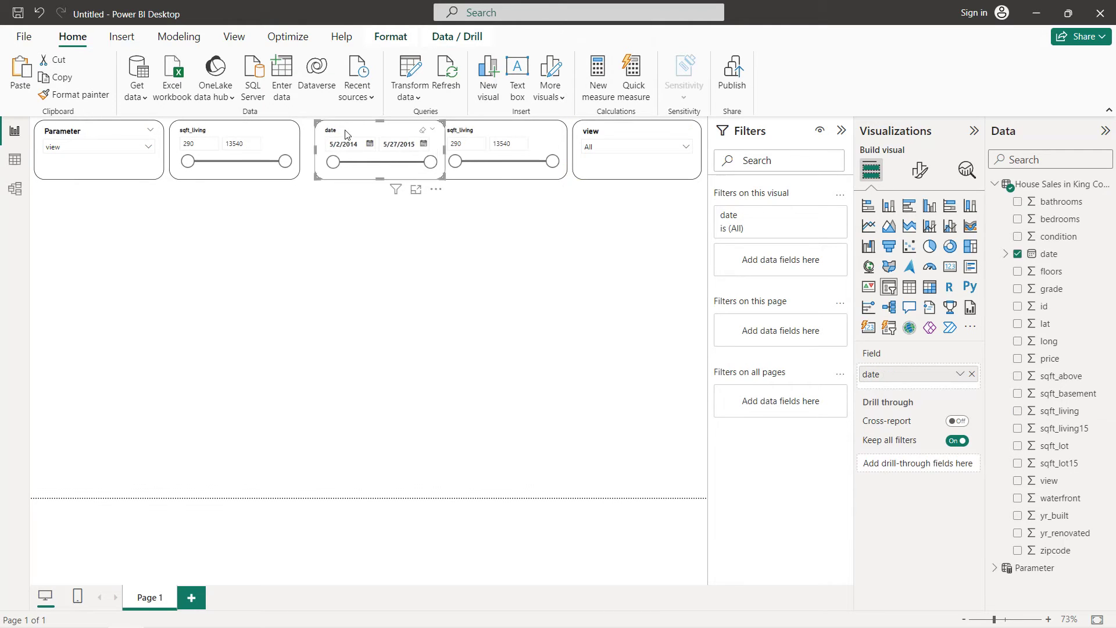
pyautogui.press('Left')
pyautogui.press('Left')
pyautogui.press('Left')
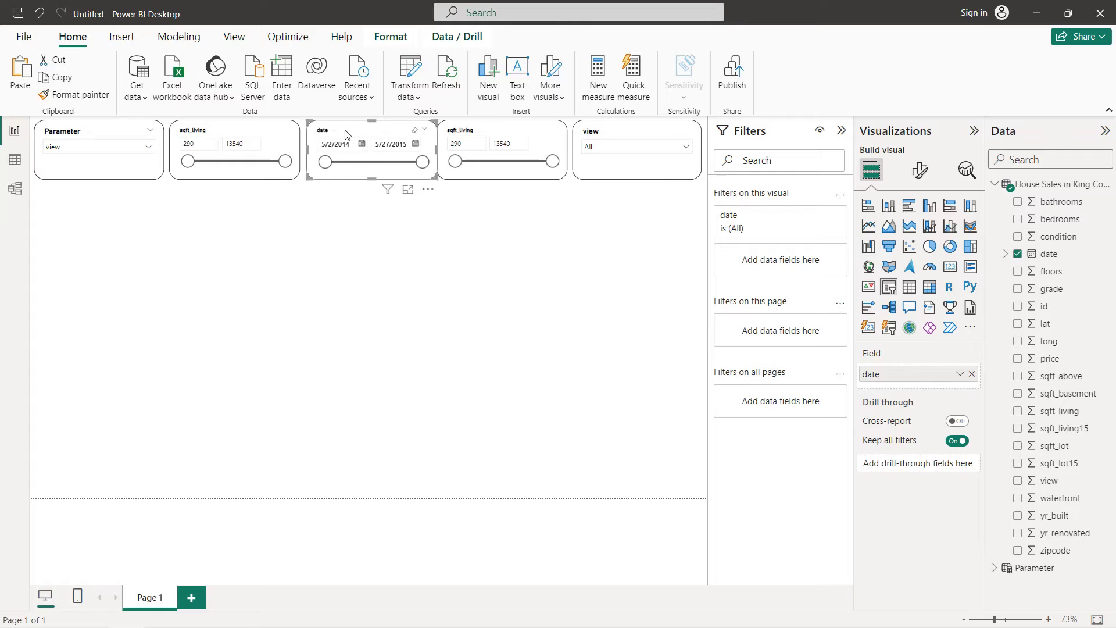
pyautogui.press('Right')
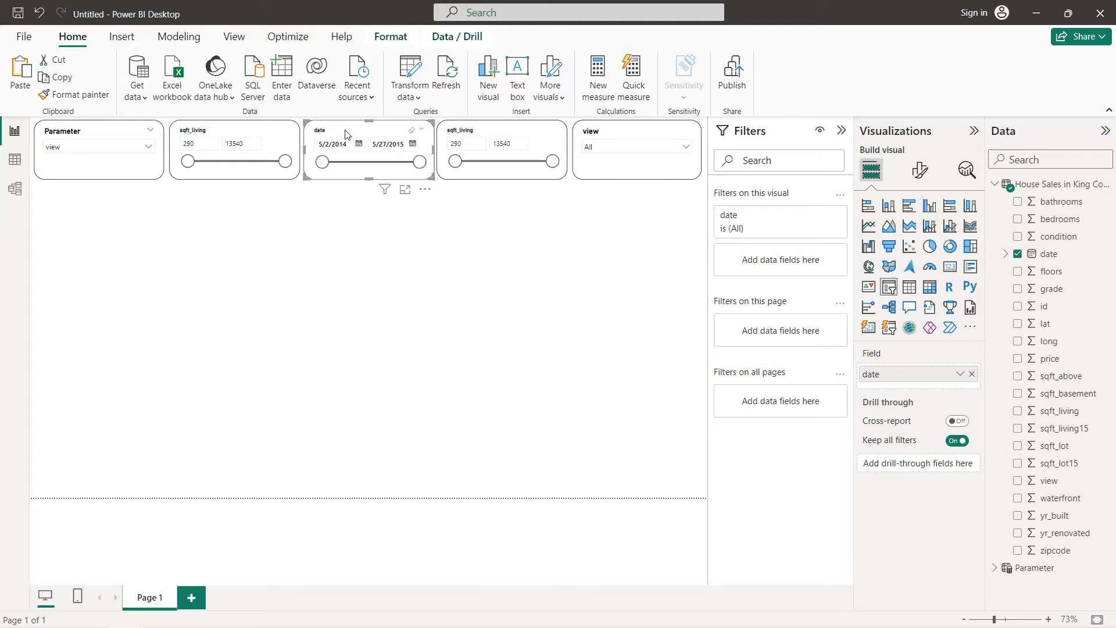
# Nudge the second sqft_living slicer slightly right and narrow the view slicer from its left edge to leave an even gap.
pyautogui.click(527, 136)
pyautogui.press('Right')
pyautogui.press('Right')
pyautogui.press('Right')
pyautogui.press('Right')
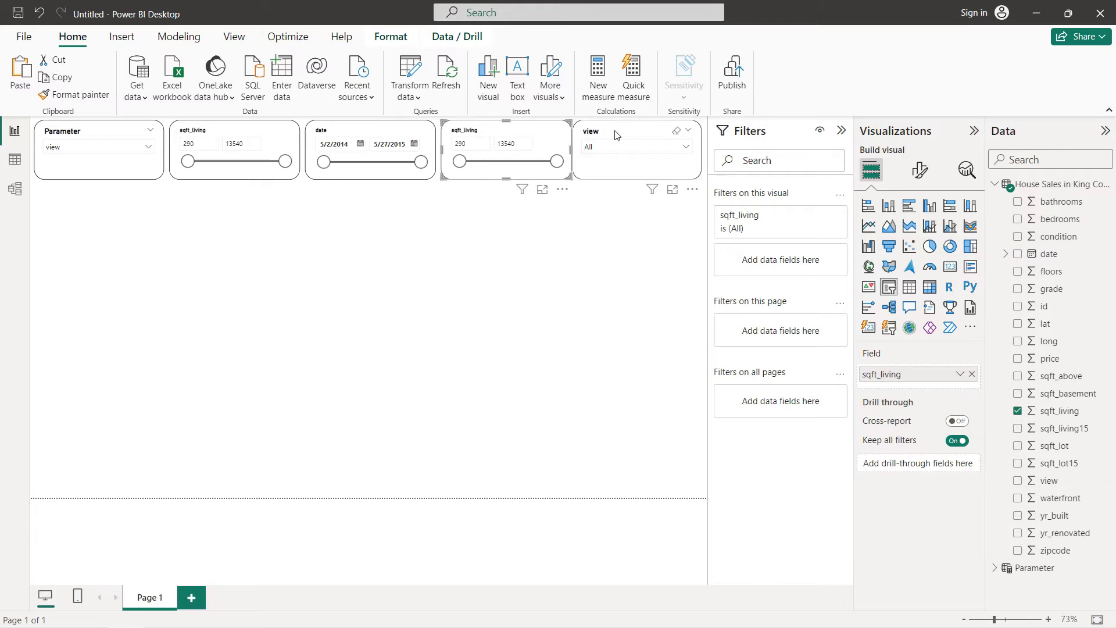
pyautogui.click(604, 140)
pyautogui.moveTo(577, 153); pyautogui.dragTo(581, 153)
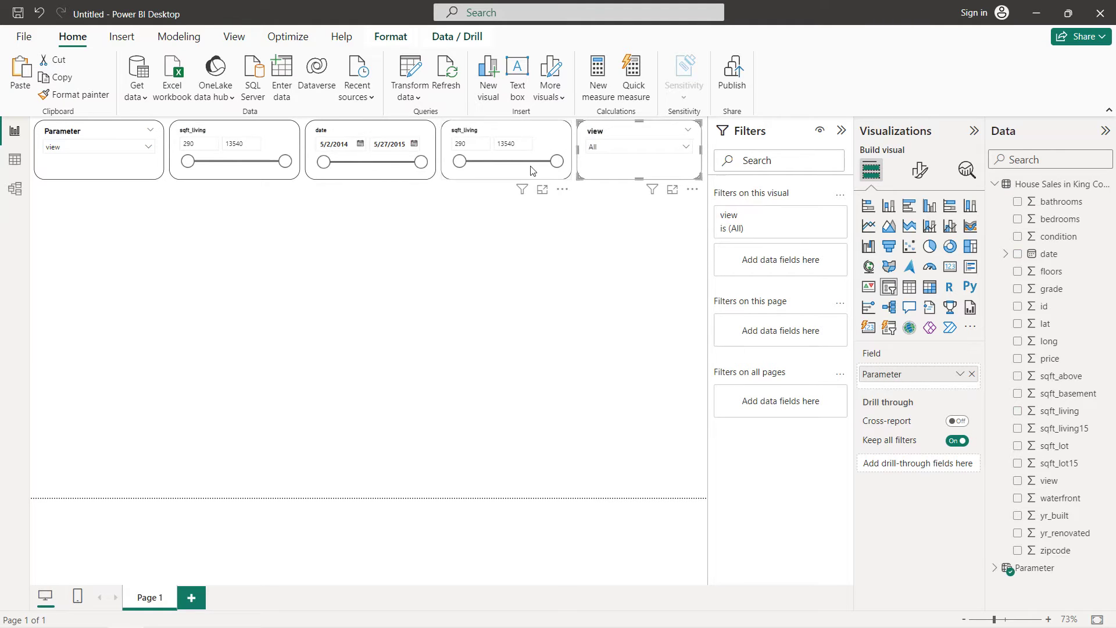
# Replace the field of the second sqft_living slicer with price.
pyautogui.click(523, 135)
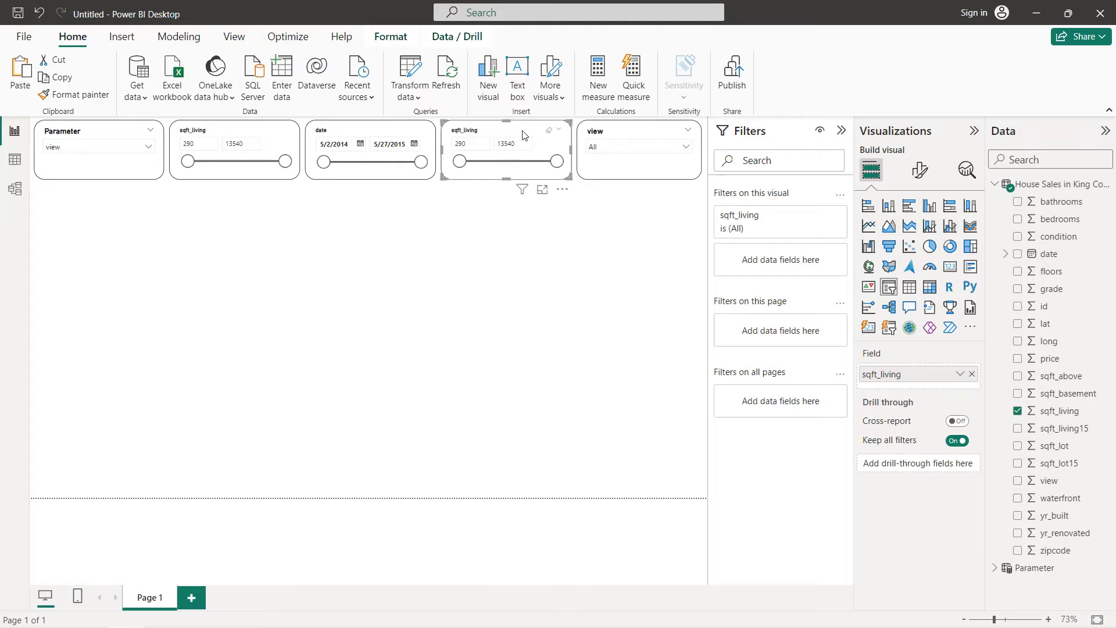
pyautogui.click(972, 375)
pyautogui.click(1017, 359)
pyautogui.click(438, 254)
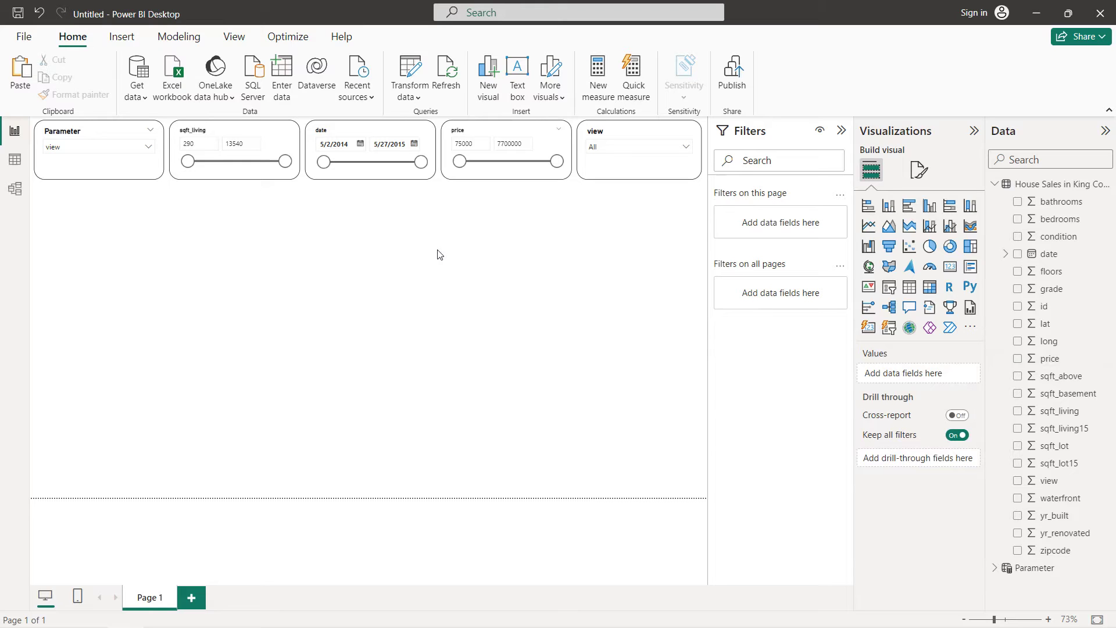
# Insert a clustered column chart with id on the Y-axis, aggregated as Count.
pyautogui.click(930, 207)
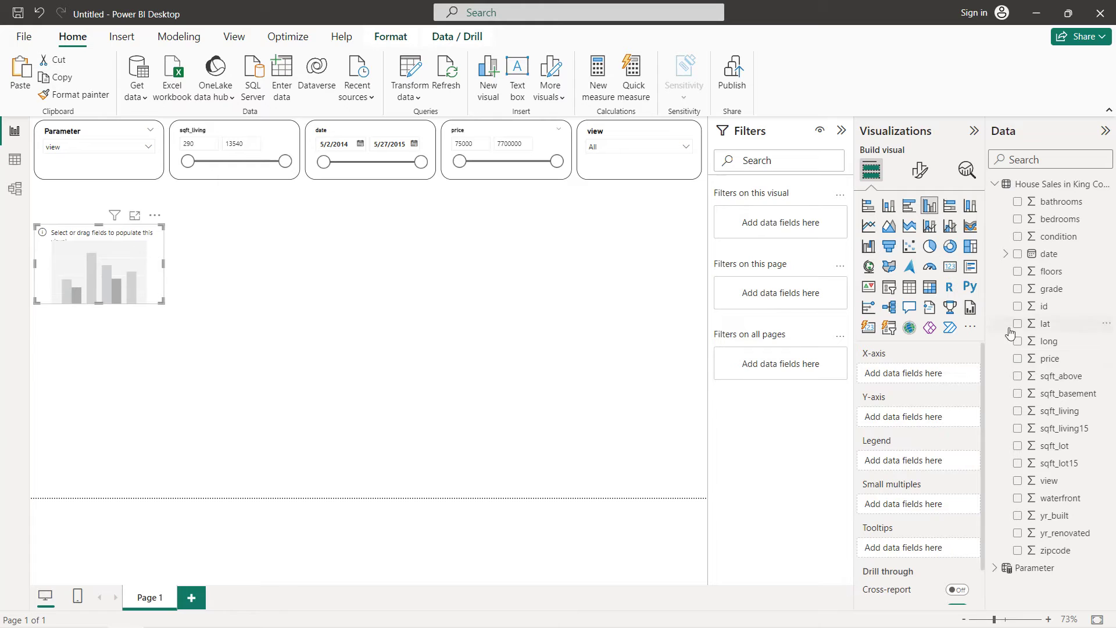
pyautogui.click(1018, 307)
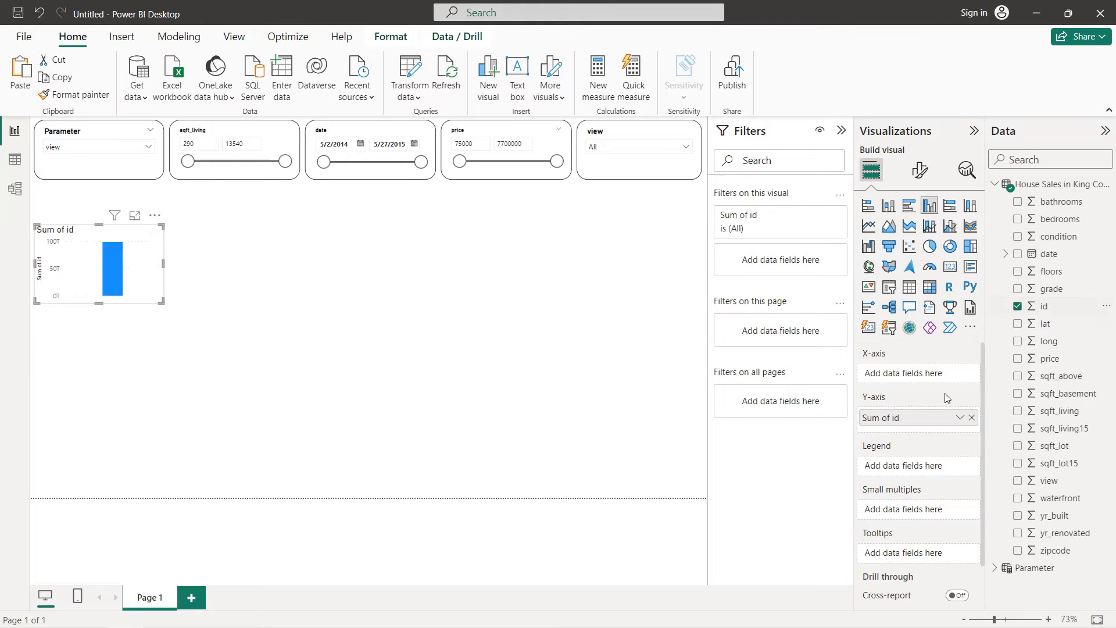
pyautogui.click(960, 417)
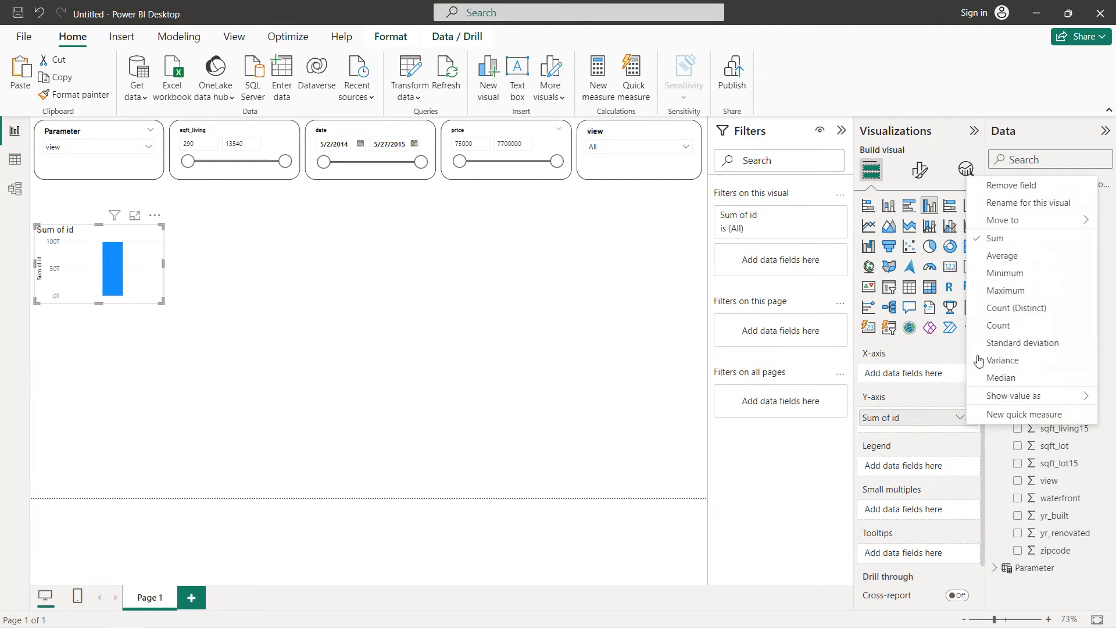
pyautogui.click(1006, 336)
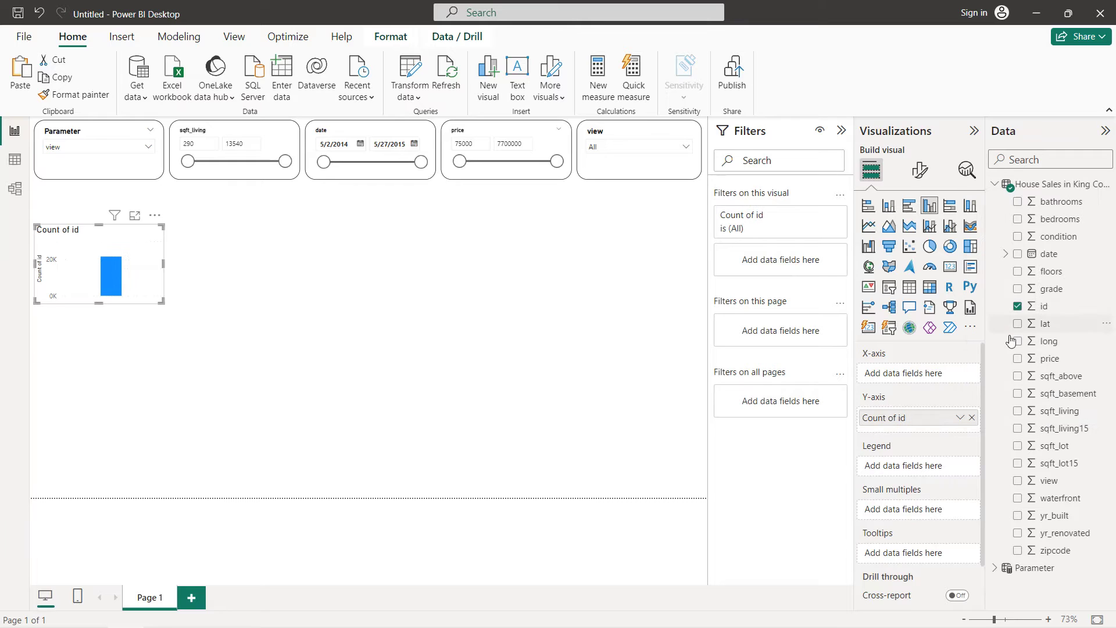
# Put date on the chart's X-axis and remove Year, Quarter and Day so only Month remains.
pyautogui.moveTo(1053, 254); pyautogui.dragTo(939, 373)
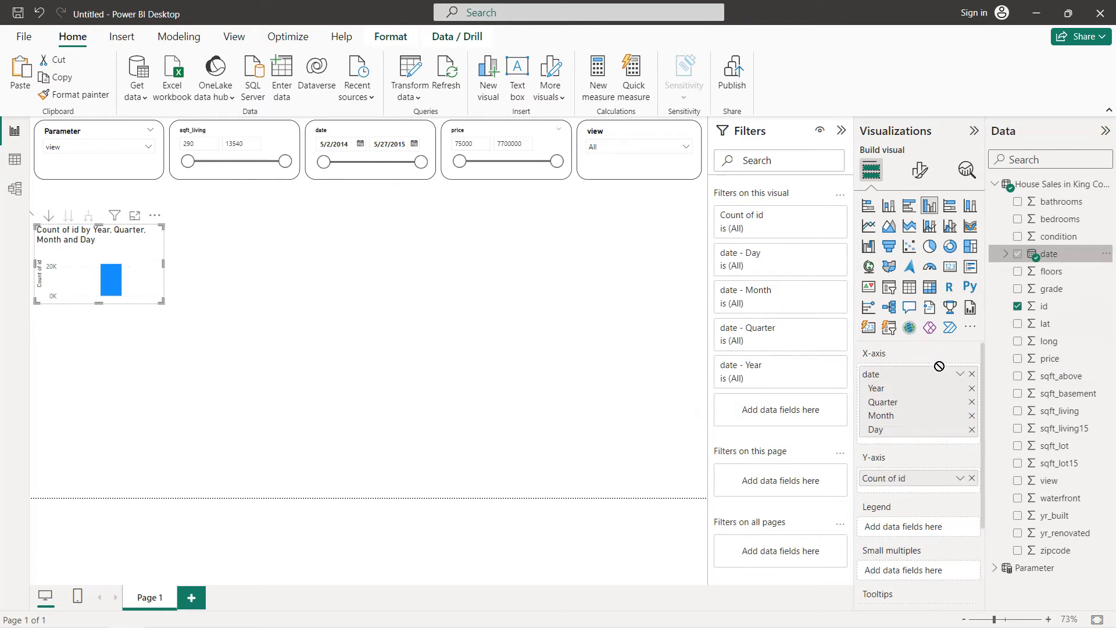
pyautogui.click(972, 388)
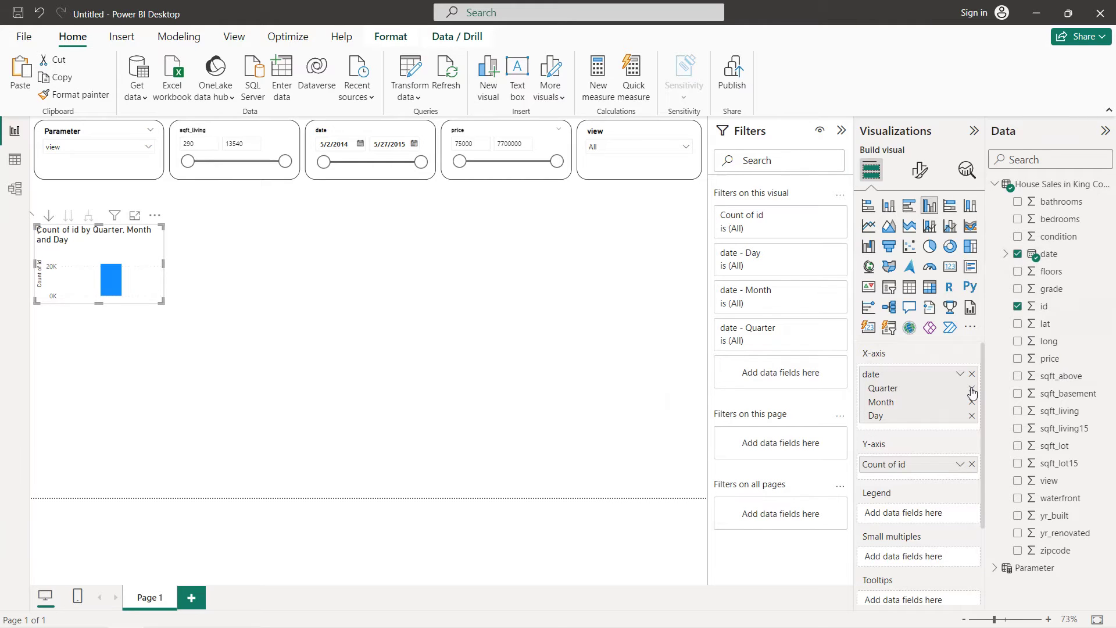
pyautogui.click(972, 388)
pyautogui.click(972, 401)
# Enlarge the column chart to nearly half the page width and place it at the page's right edge, directly below the slicers.
pyautogui.moveTo(162, 302); pyautogui.dragTo(357, 381)
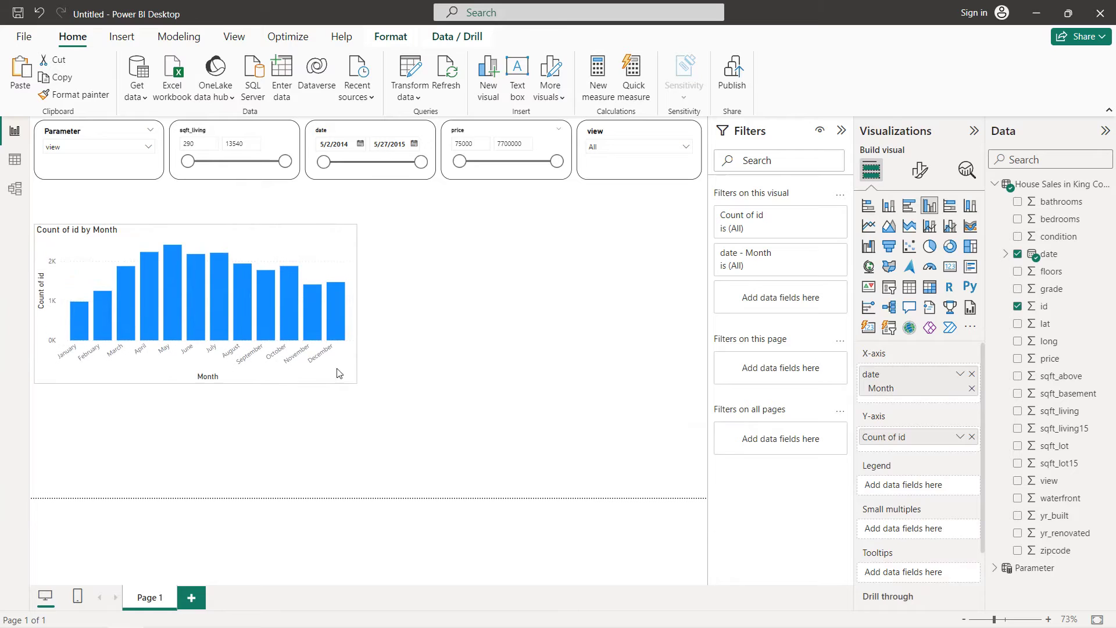
pyautogui.moveTo(220, 241); pyautogui.dragTo(565, 202)
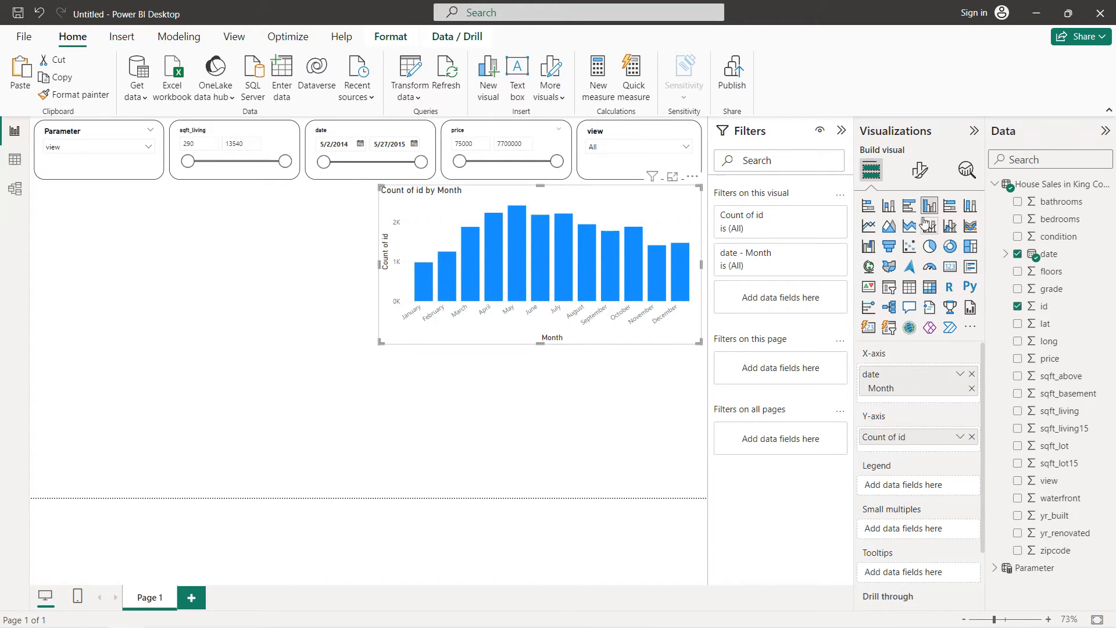
# Turn on the column chart's data labels and turn off its horizontal gridlines.
pyautogui.click(919, 171)
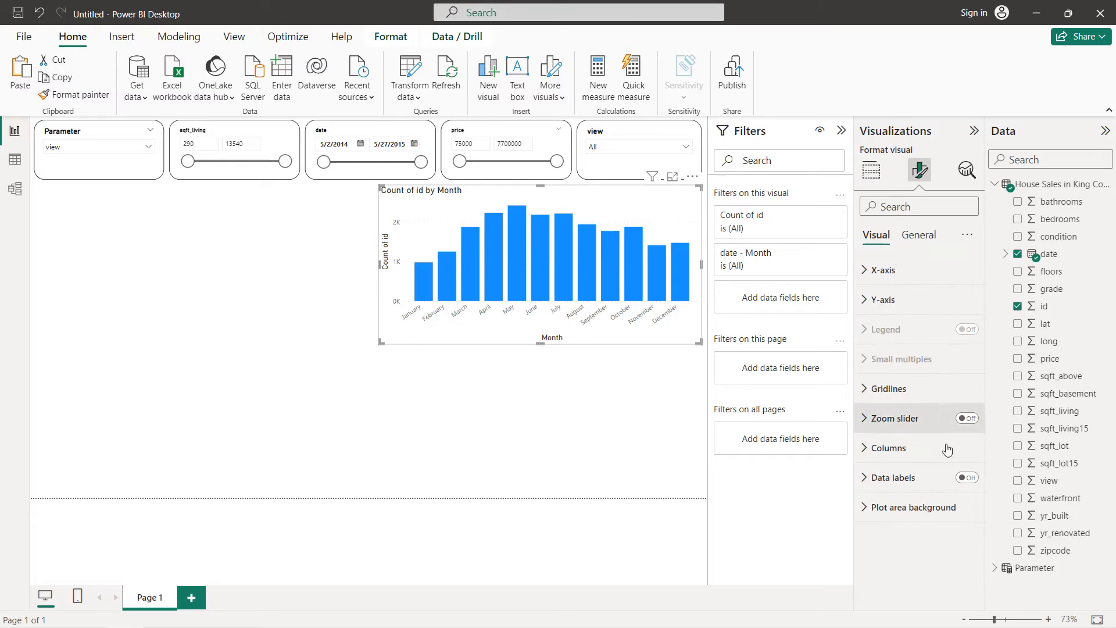
pyautogui.click(967, 478)
pyautogui.click(934, 389)
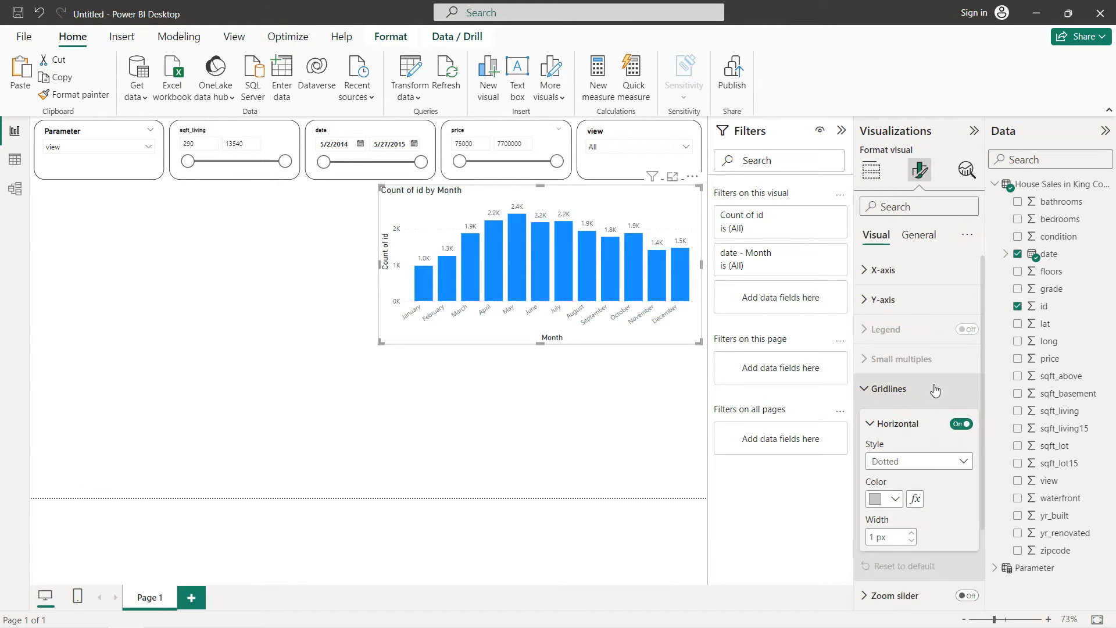
pyautogui.click(960, 423)
# Make the column chart's data label values black and bold.
pyautogui.scroll(-2, 953, 424)
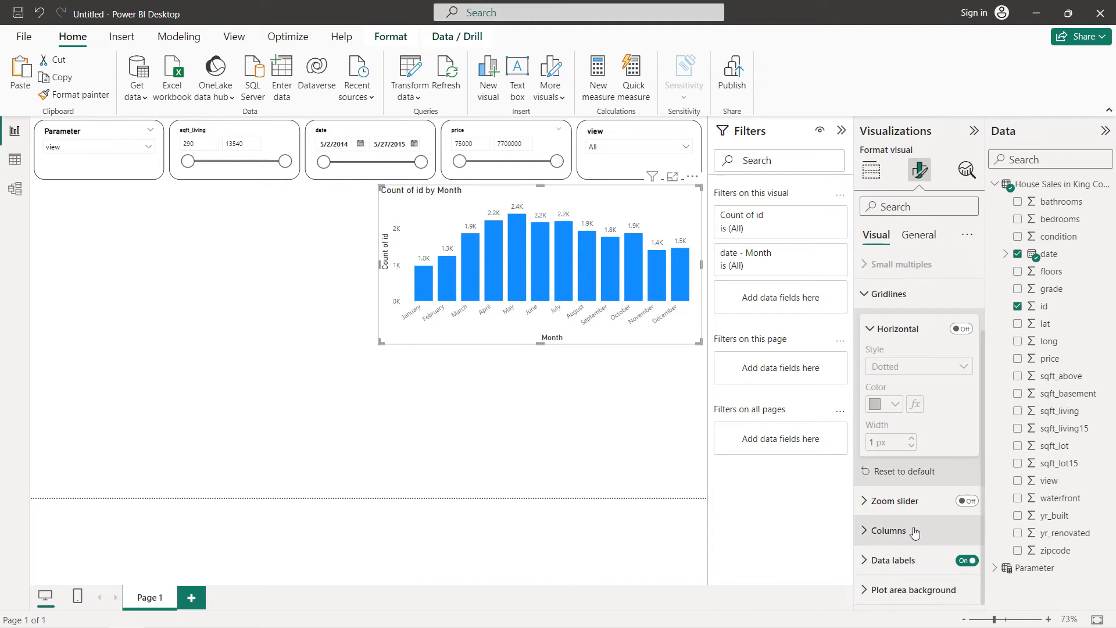
pyautogui.click(887, 567)
pyautogui.scroll(-7, 887, 558)
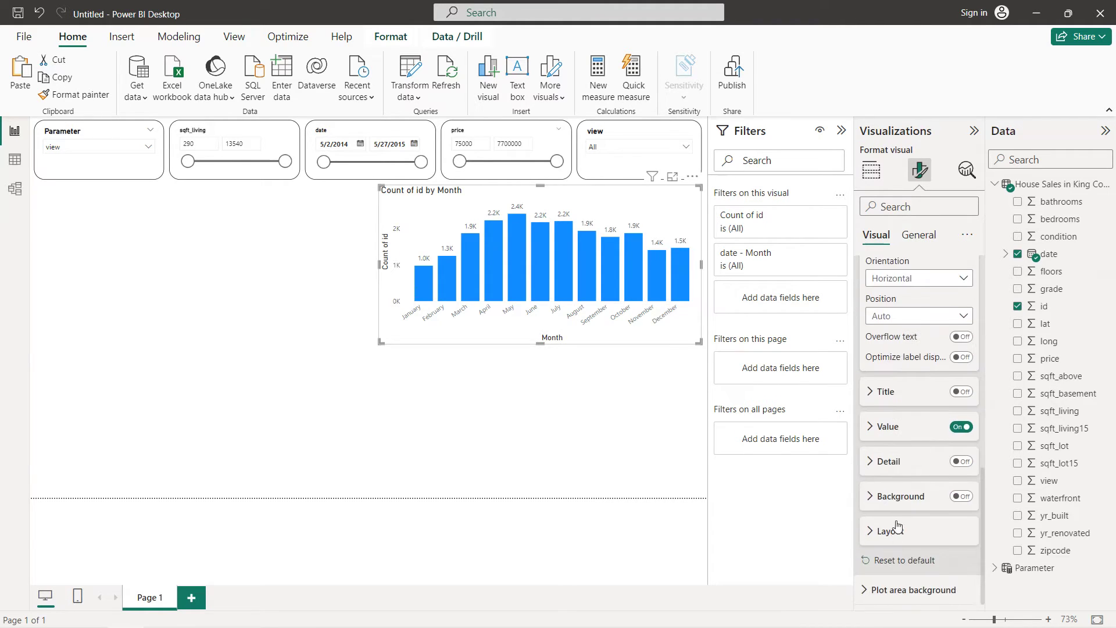
pyautogui.click(903, 431)
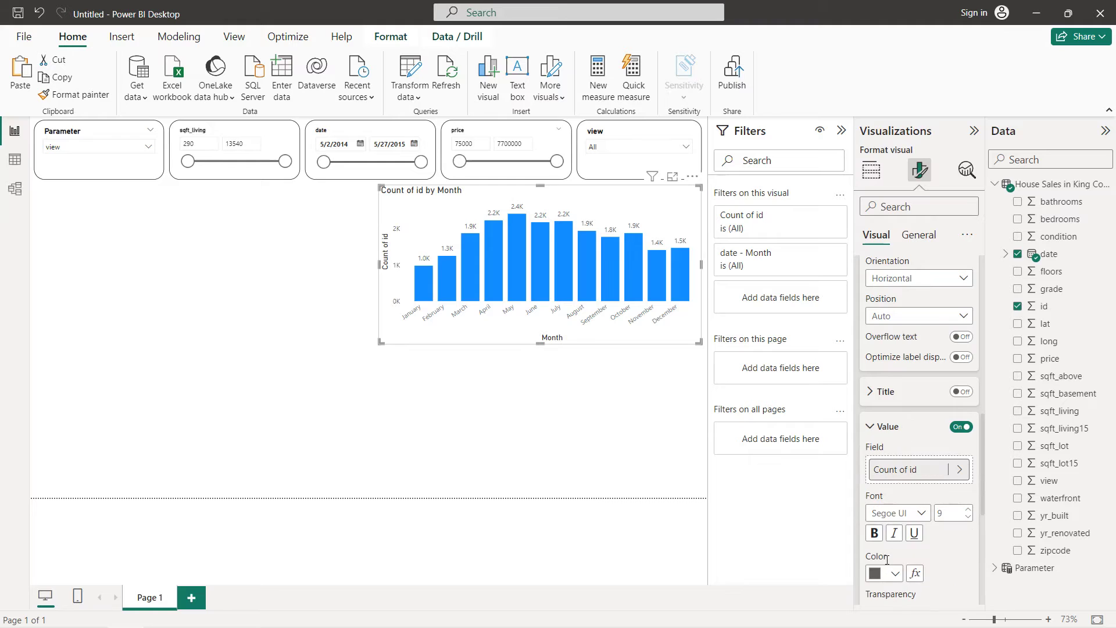
pyautogui.click(889, 574)
pyautogui.click(885, 516)
pyautogui.click(876, 533)
# Turn off the chart's Y-axis title and make the Y-axis values black and bold.
pyautogui.scroll(5, 913, 437)
pyautogui.scroll(5, 913, 437)
pyautogui.click(914, 303)
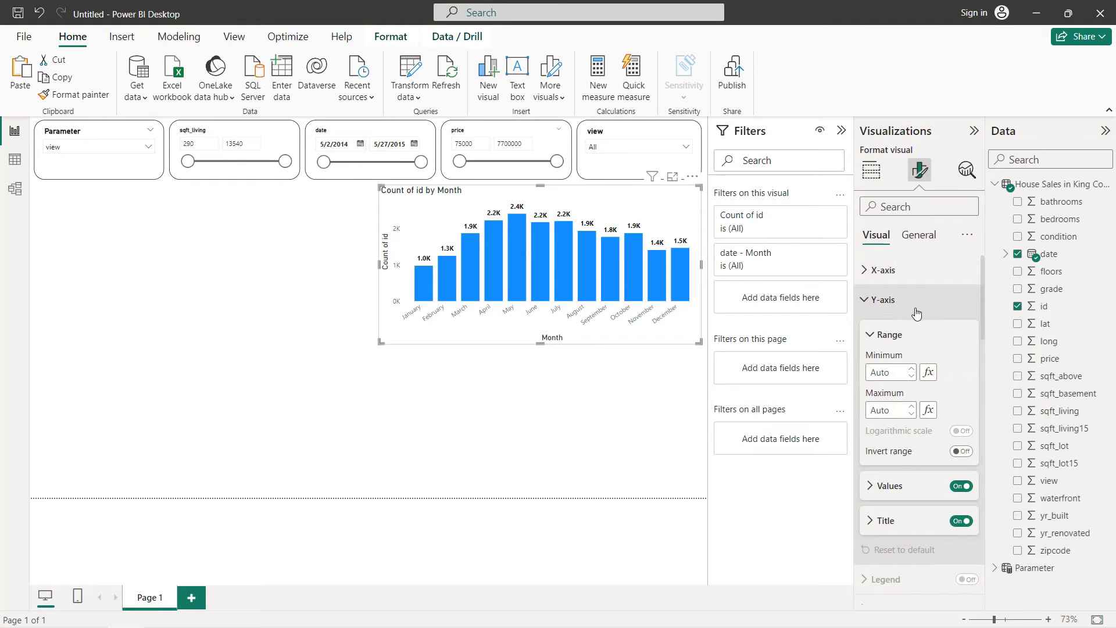
pyautogui.click(962, 521)
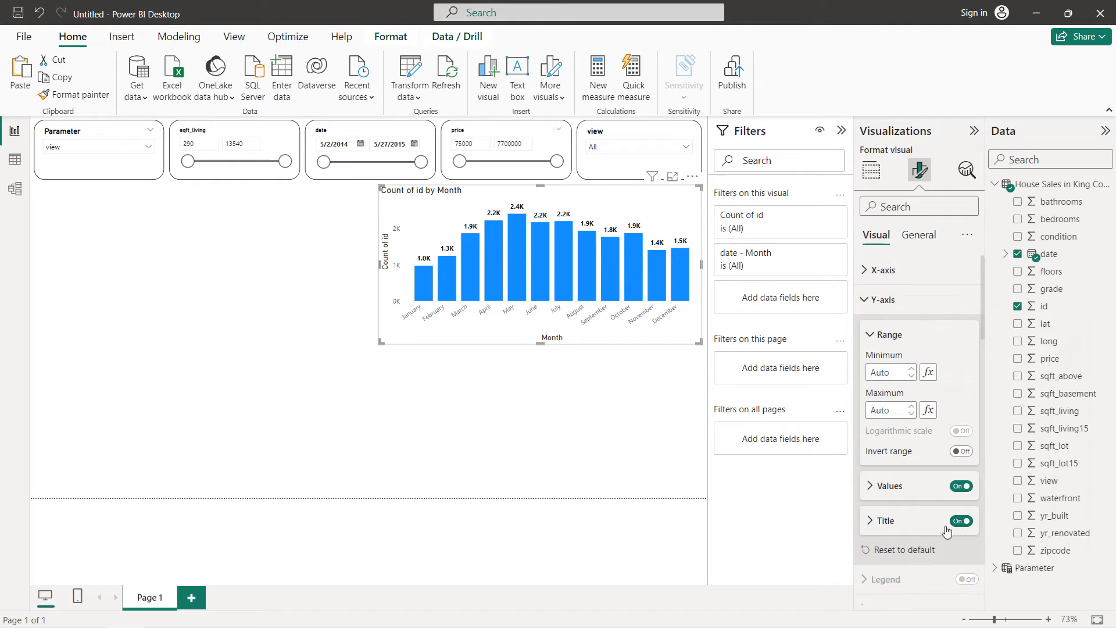
pyautogui.click(910, 494)
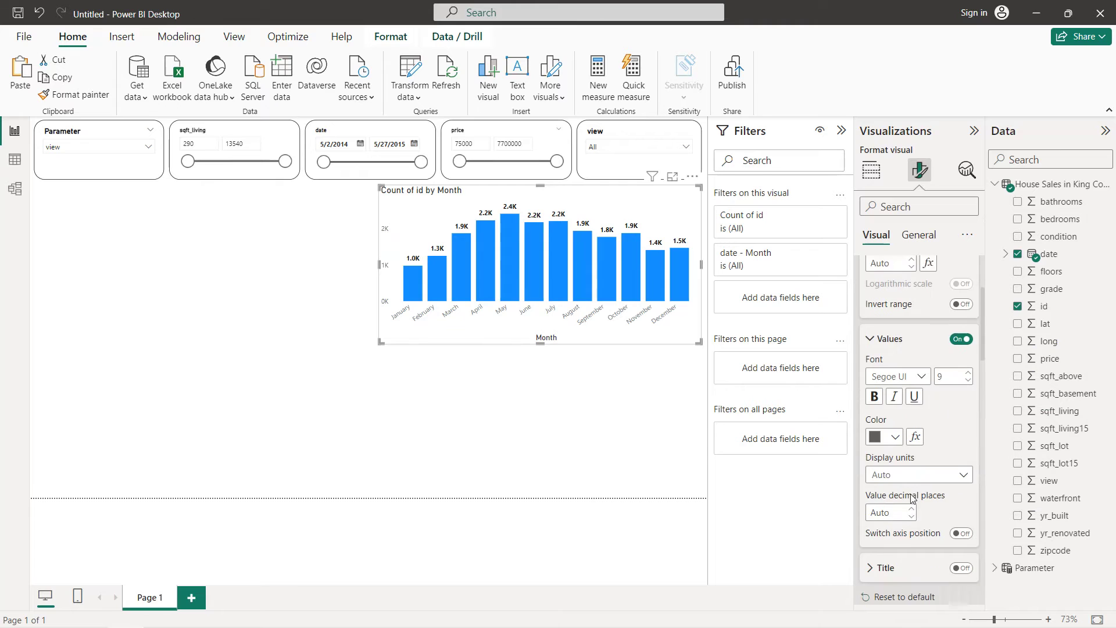
pyautogui.click(894, 428)
pyautogui.click(890, 367)
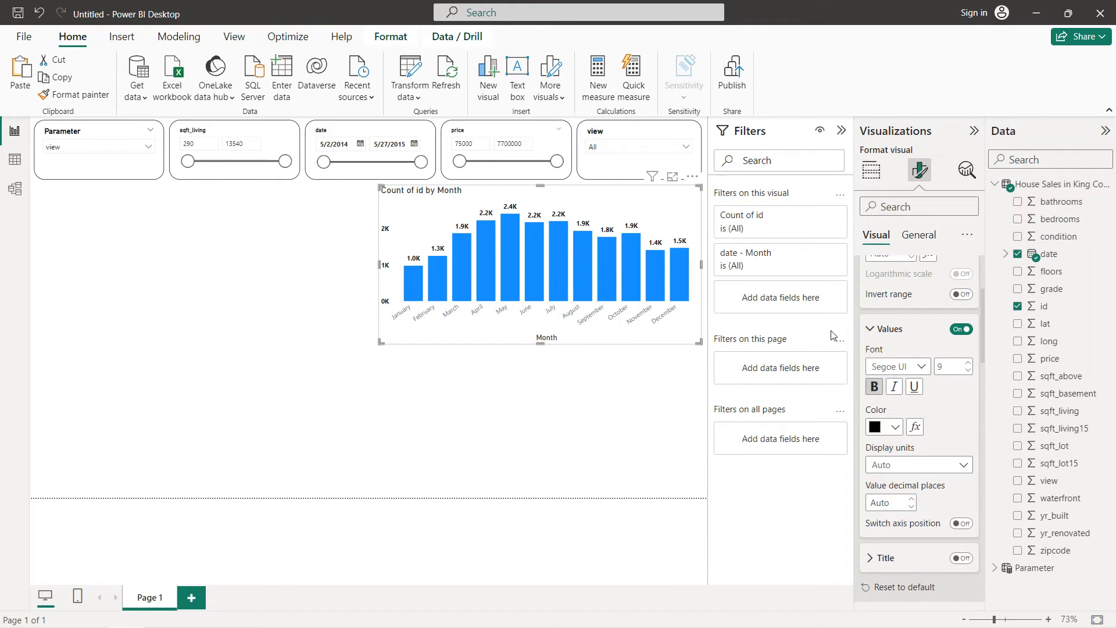
# Turn off the chart's X-axis title and make the month labels black and bold.
pyautogui.scroll(3, 915, 325)
pyautogui.click(909, 269)
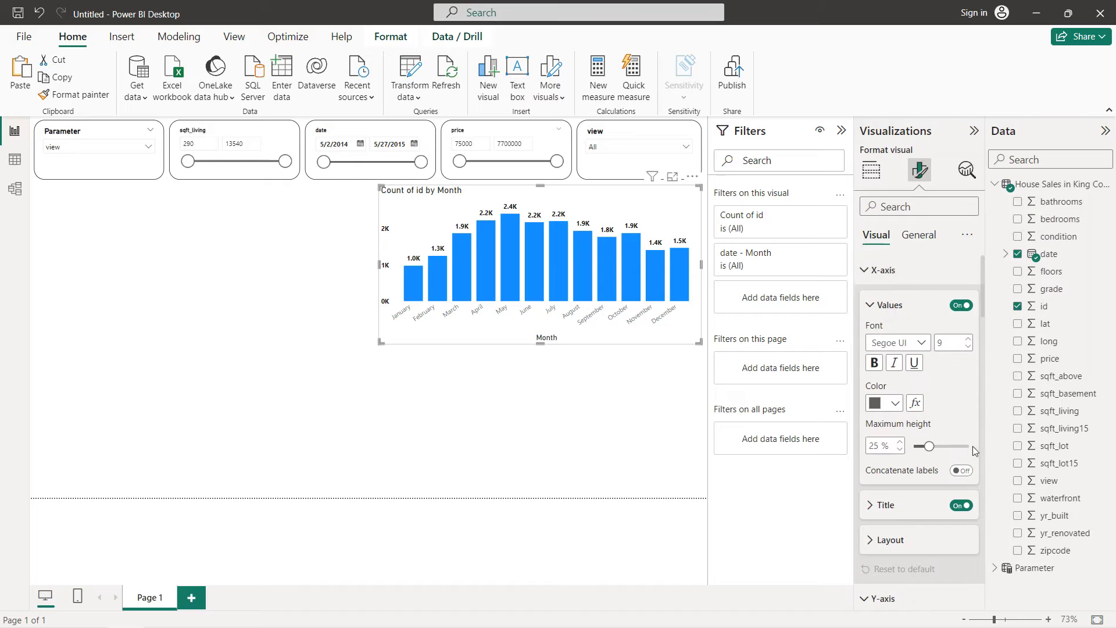
pyautogui.click(961, 504)
pyautogui.click(892, 404)
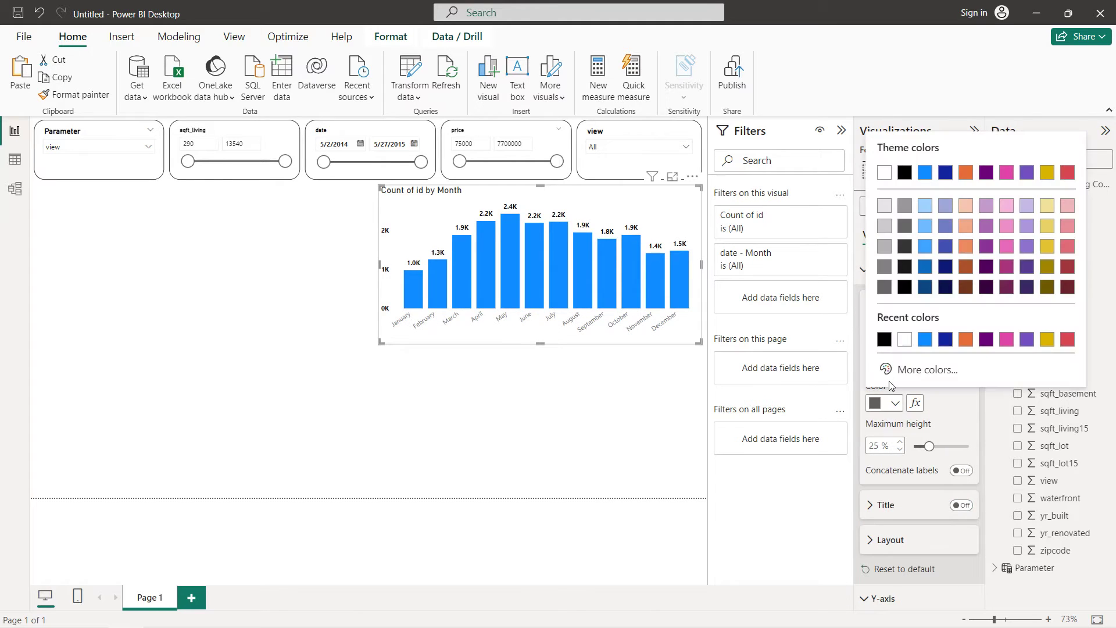
pyautogui.click(884, 346)
pyautogui.click(879, 365)
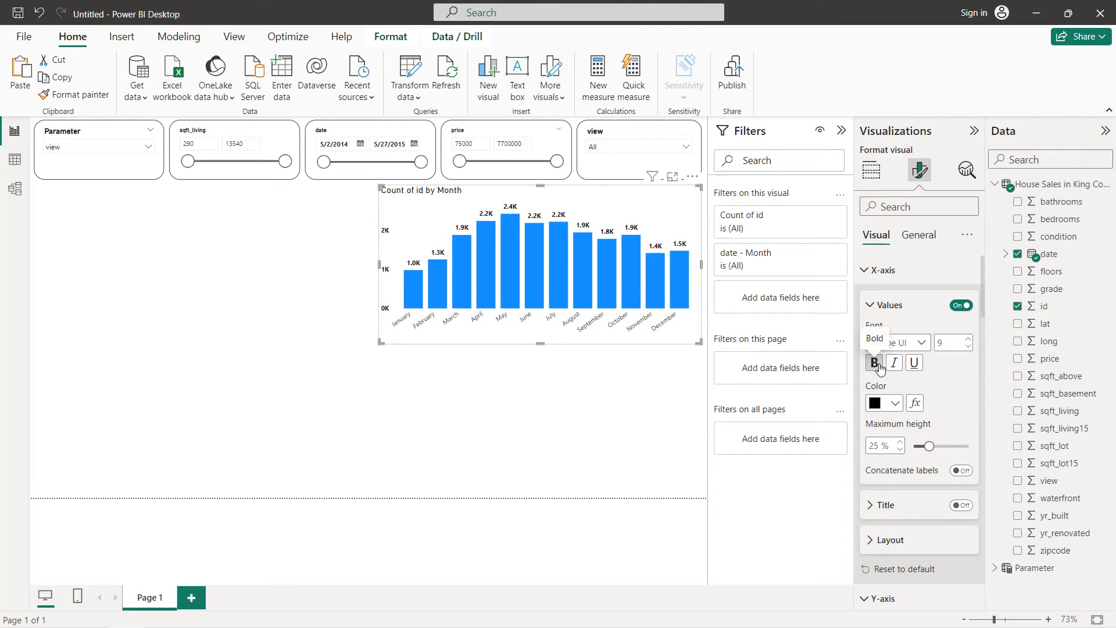
pyautogui.click(884, 270)
# Change the column chart's title text to "Total sales by month".
pyautogui.click(917, 236)
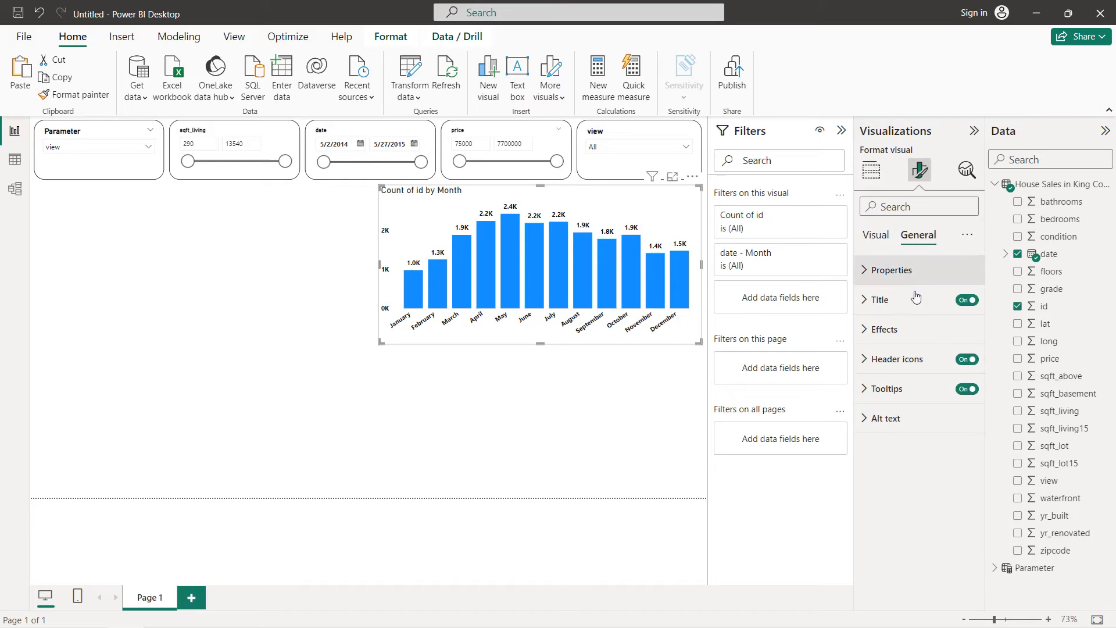
pyautogui.click(917, 297)
pyautogui.click(925, 372)
pyautogui.hotkey('ctrl', 'a')
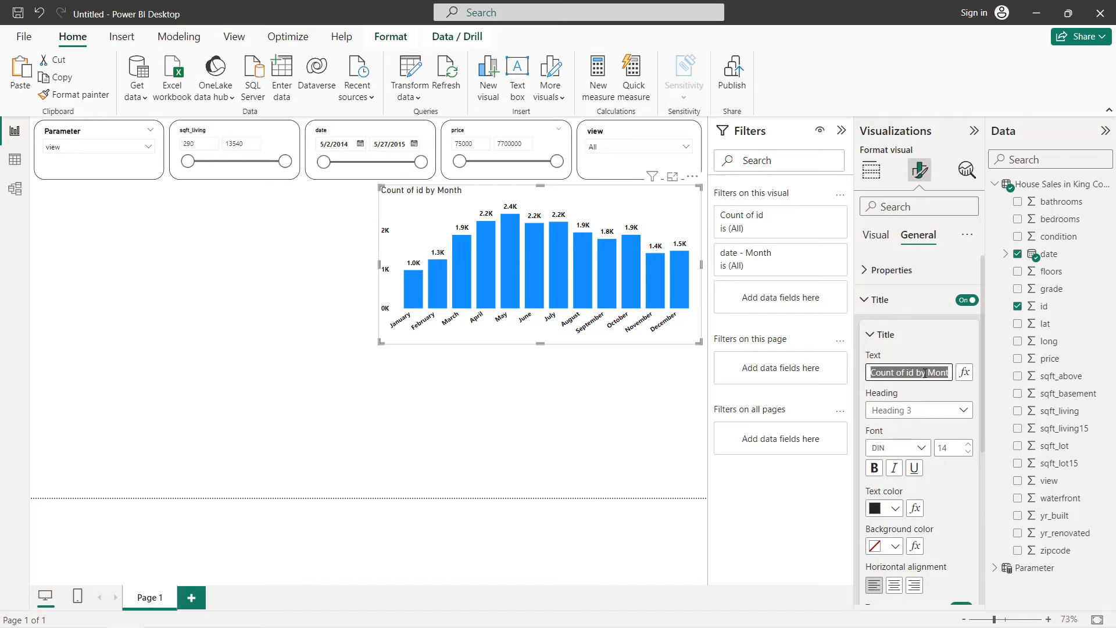
pyautogui.write('Total sale')
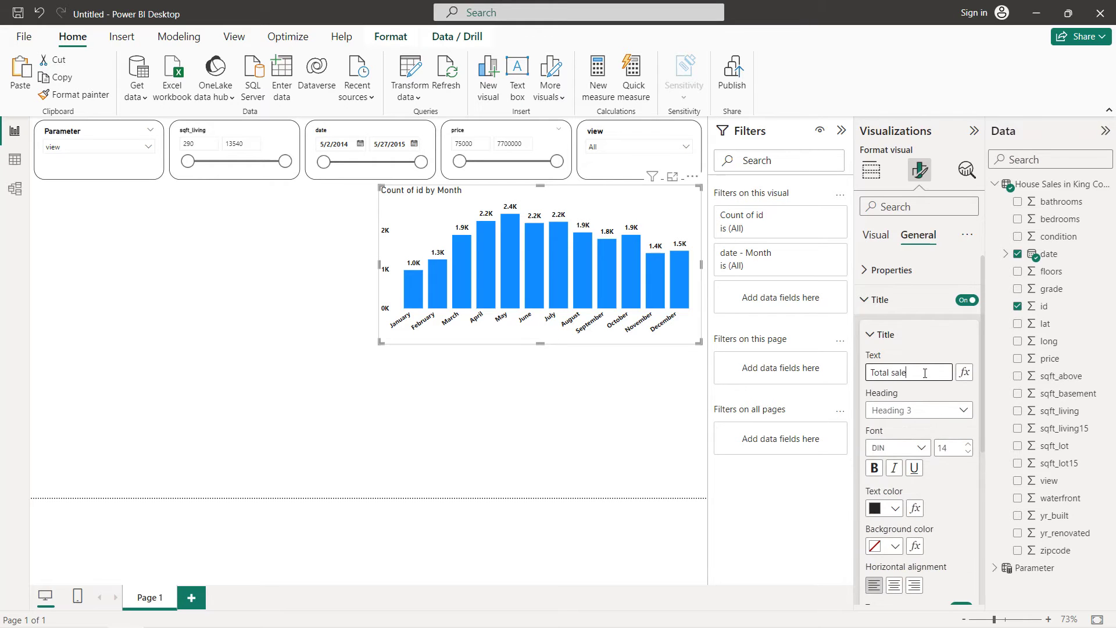
pyautogui.write('s by month')
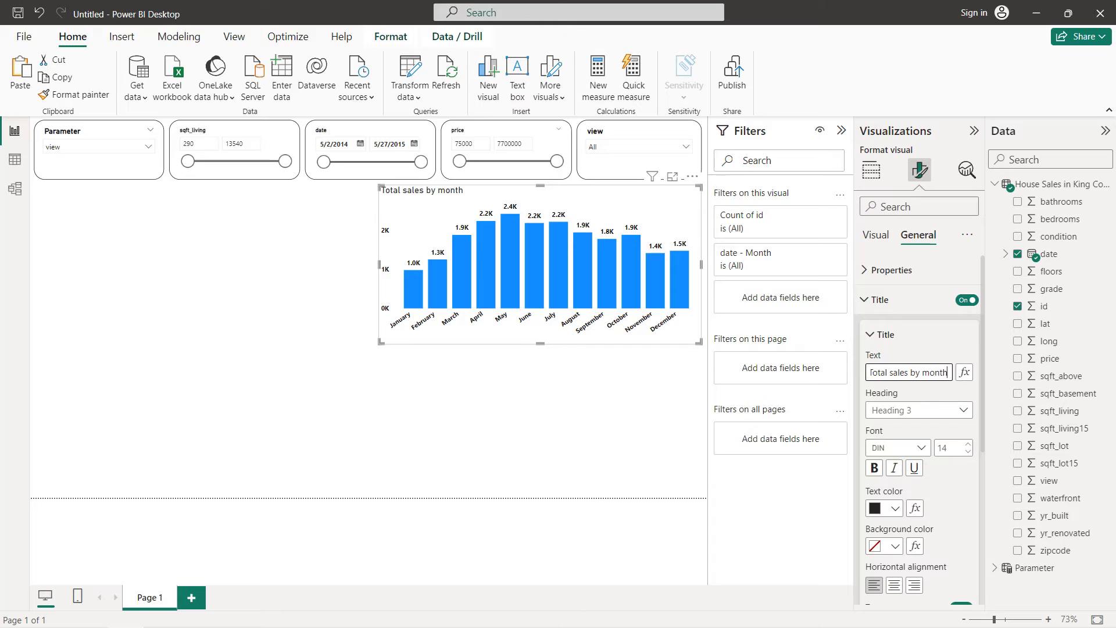
# Center the chart title and make it black and bold.
pyautogui.click(894, 584)
pyautogui.click(894, 508)
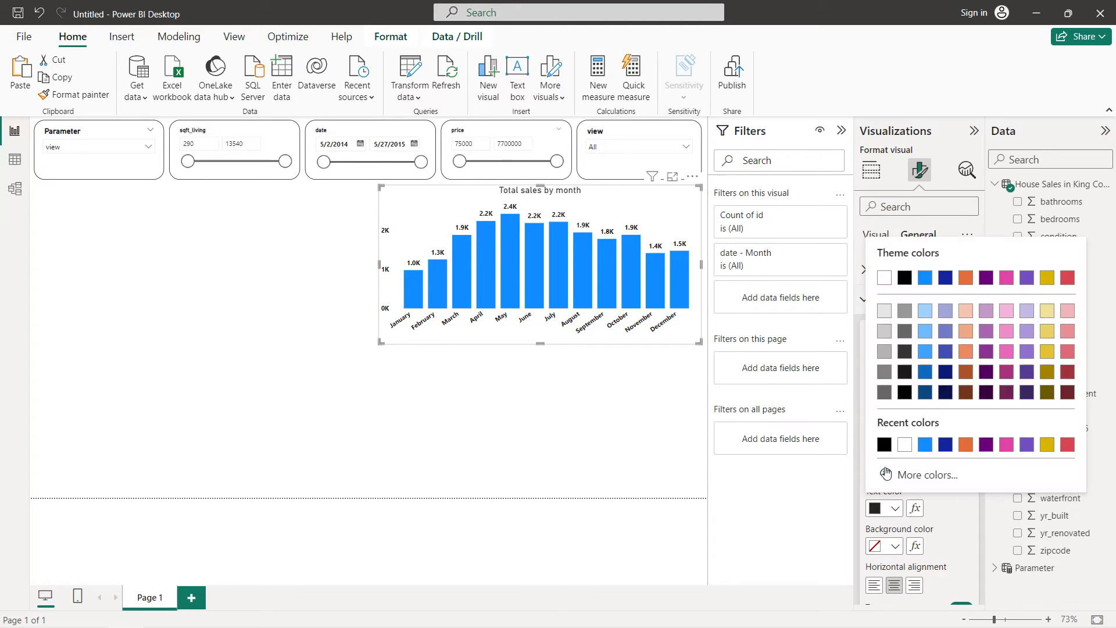
pyautogui.click(884, 445)
pyautogui.click(873, 469)
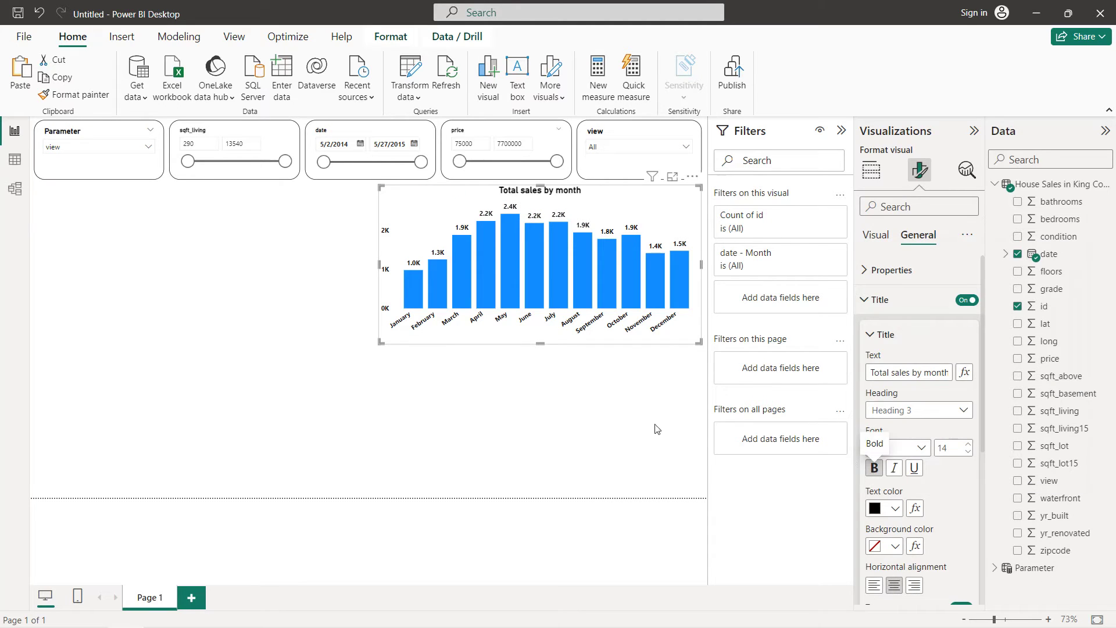
pyautogui.click(879, 308)
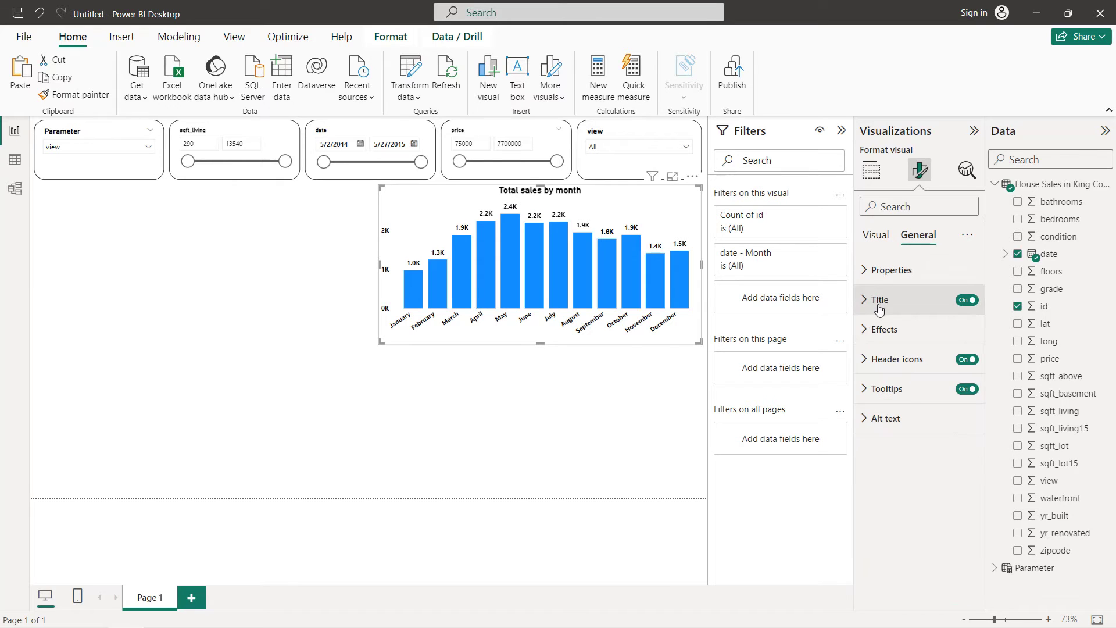
# Give the chart a black visual border with rounded corners and slightly reduce its height from the lower edge.
pyautogui.click(885, 330)
pyautogui.click(961, 483)
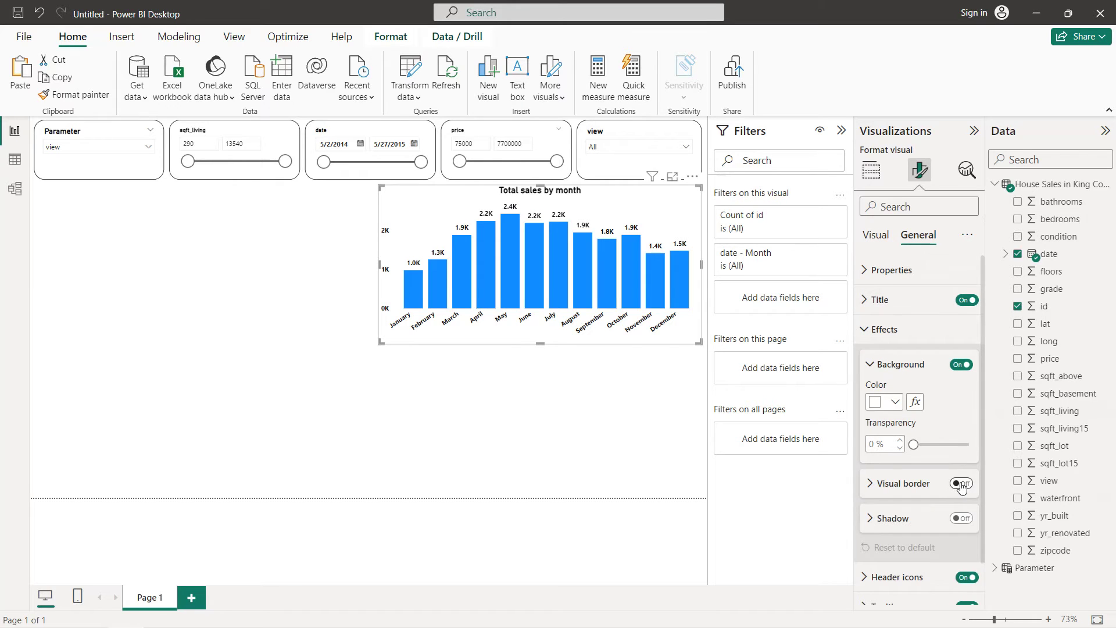
pyautogui.click(884, 483)
pyautogui.click(872, 431)
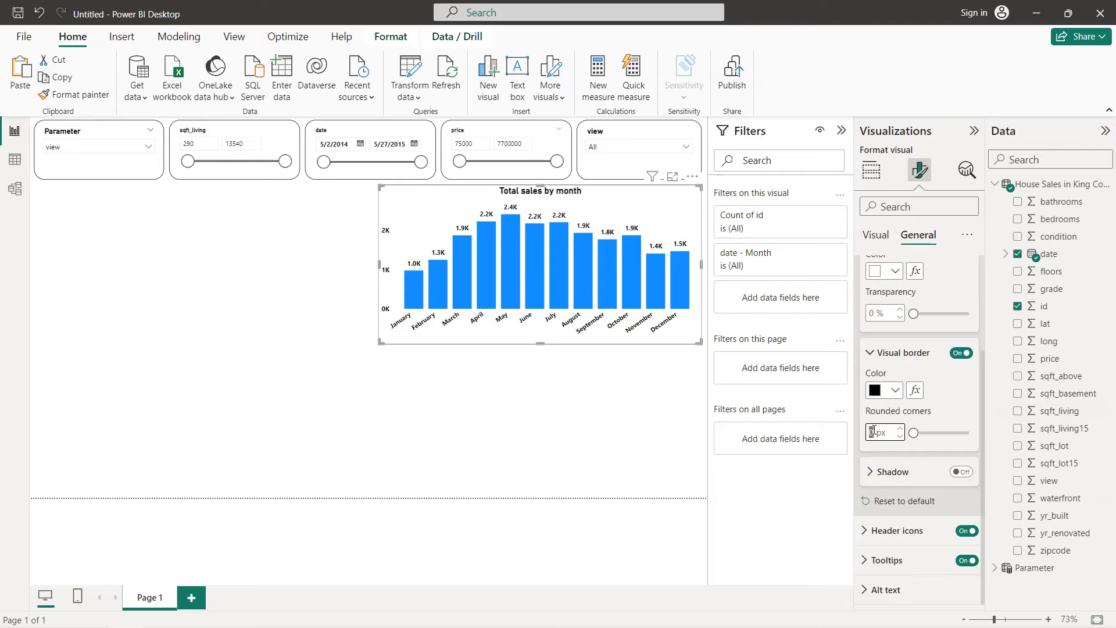
pyautogui.click(625, 430)
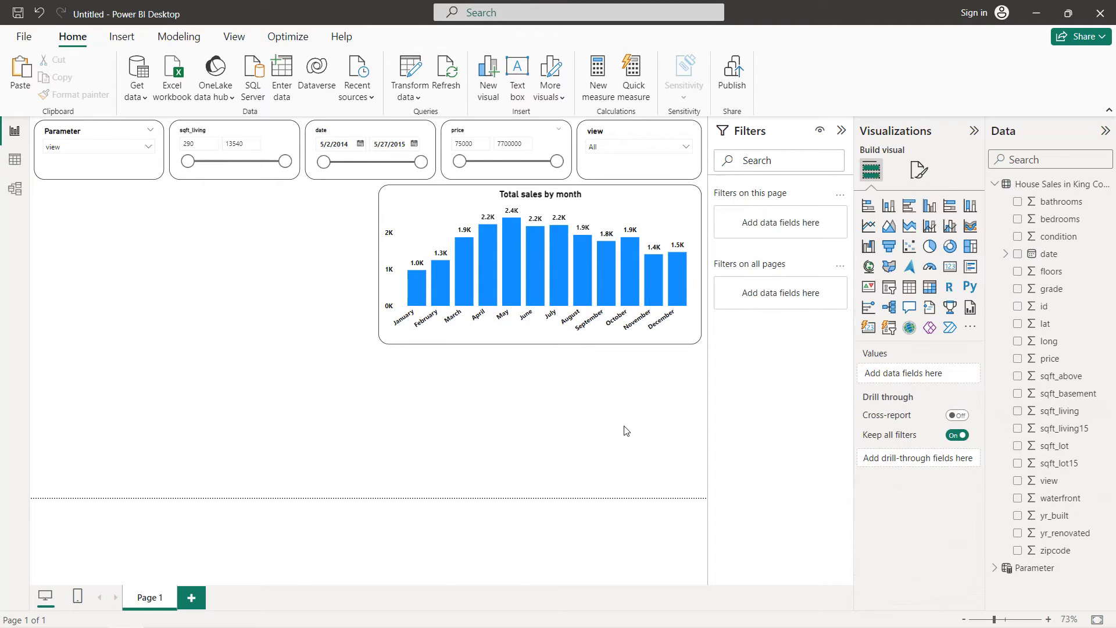
pyautogui.click(544, 342)
pyautogui.moveTo(545, 343); pyautogui.dragTo(547, 341)
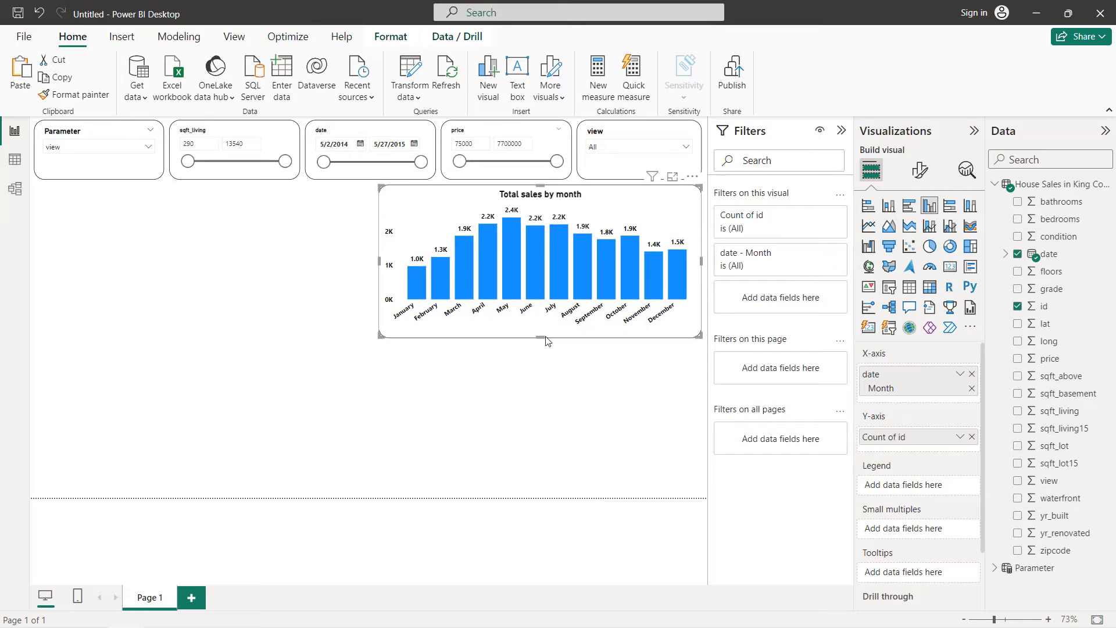
# Set up gradient conditional formatting for the column color based on Count of id, with light gray for the lowest value.
pyautogui.click(920, 170)
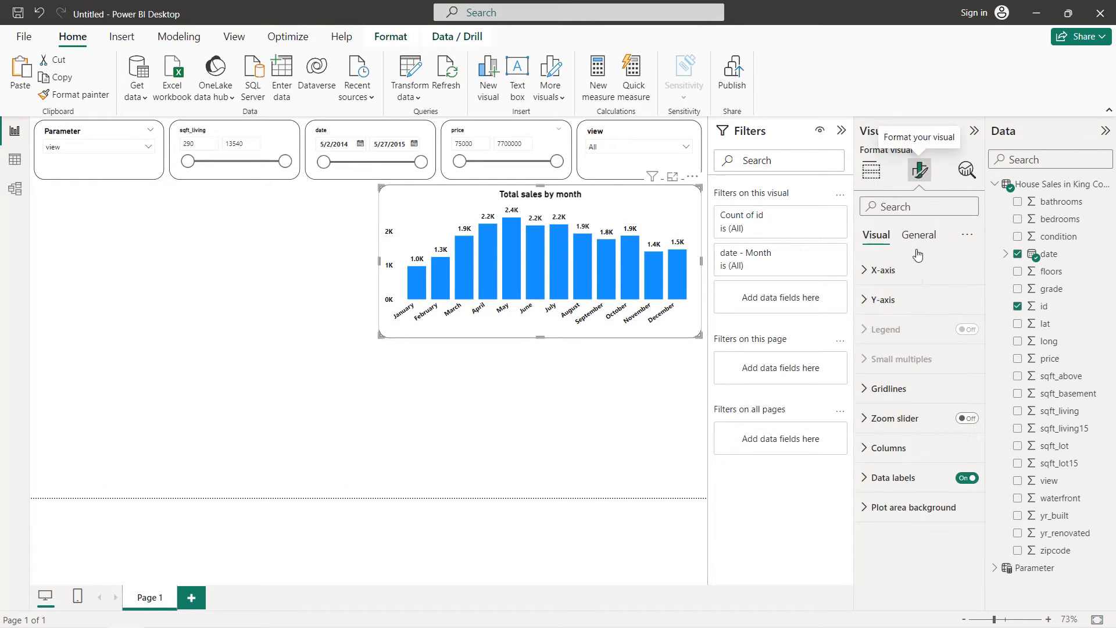
pyautogui.click(907, 448)
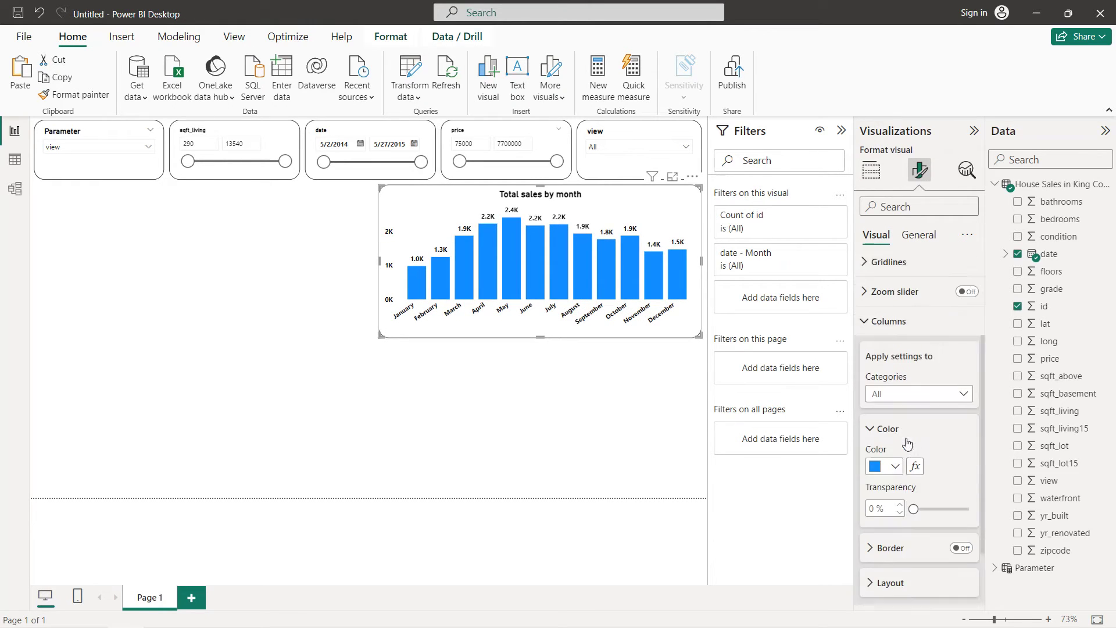
pyautogui.click(915, 438)
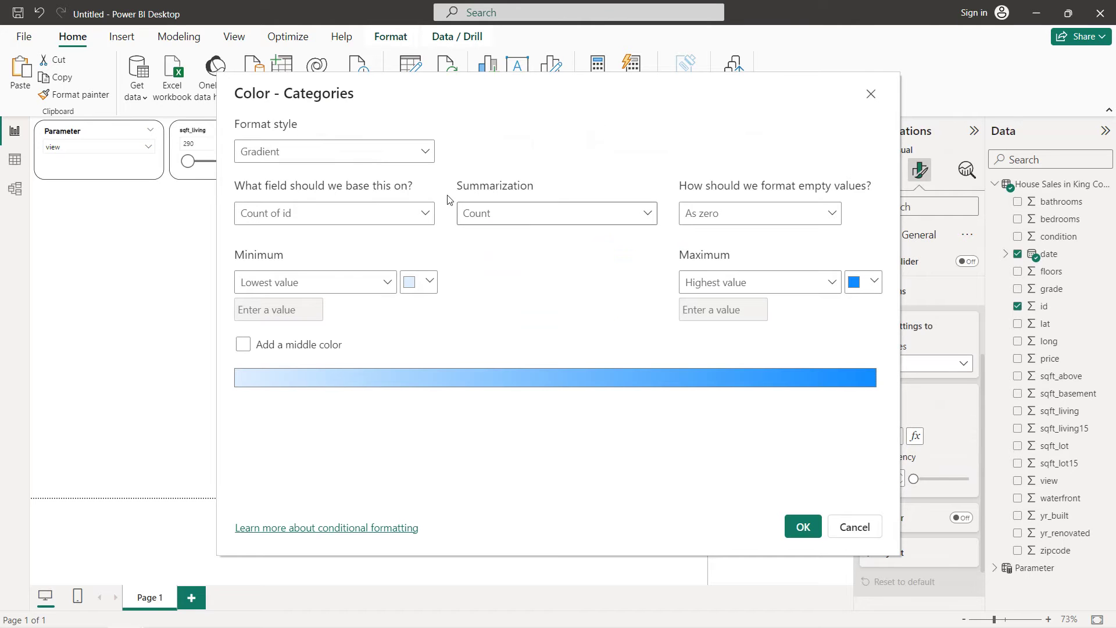
pyautogui.click(424, 154)
pyautogui.click(423, 154)
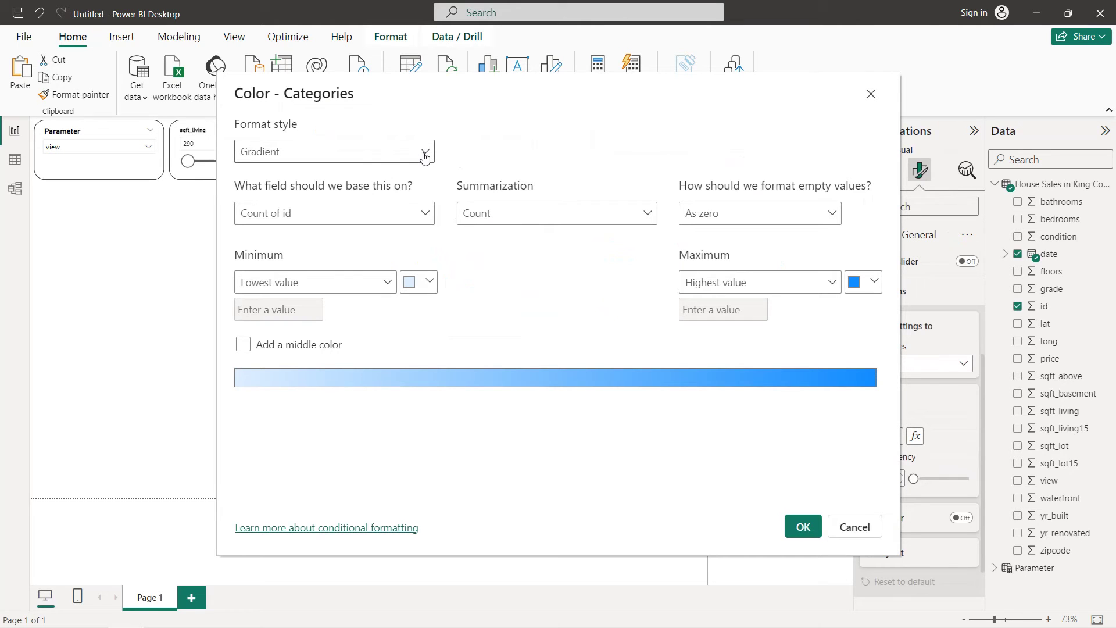
pyautogui.click(419, 222)
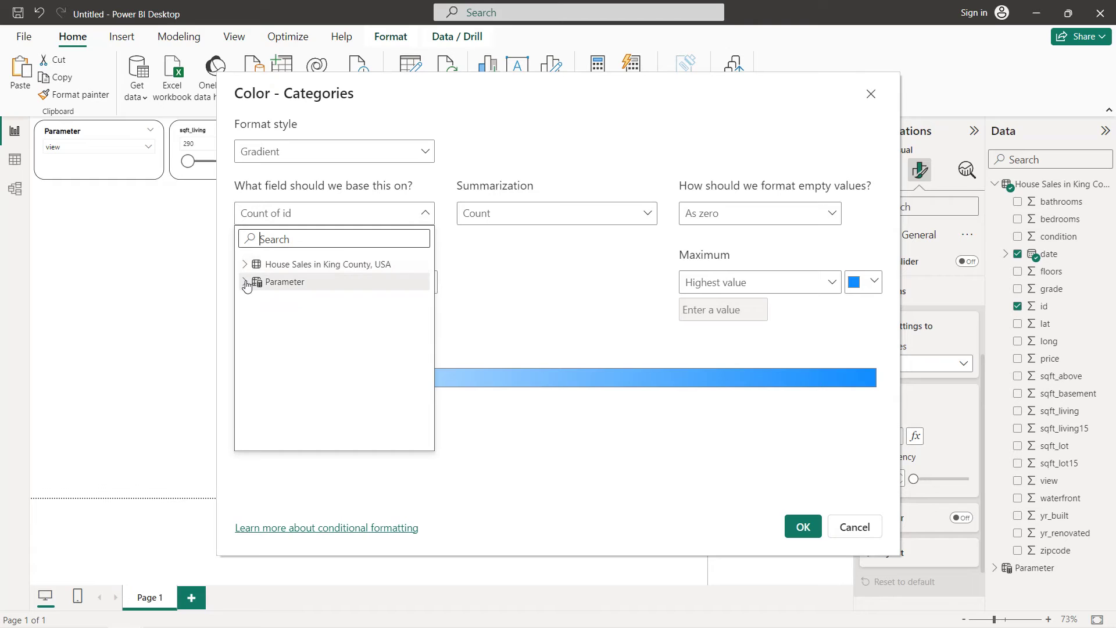
pyautogui.click(494, 260)
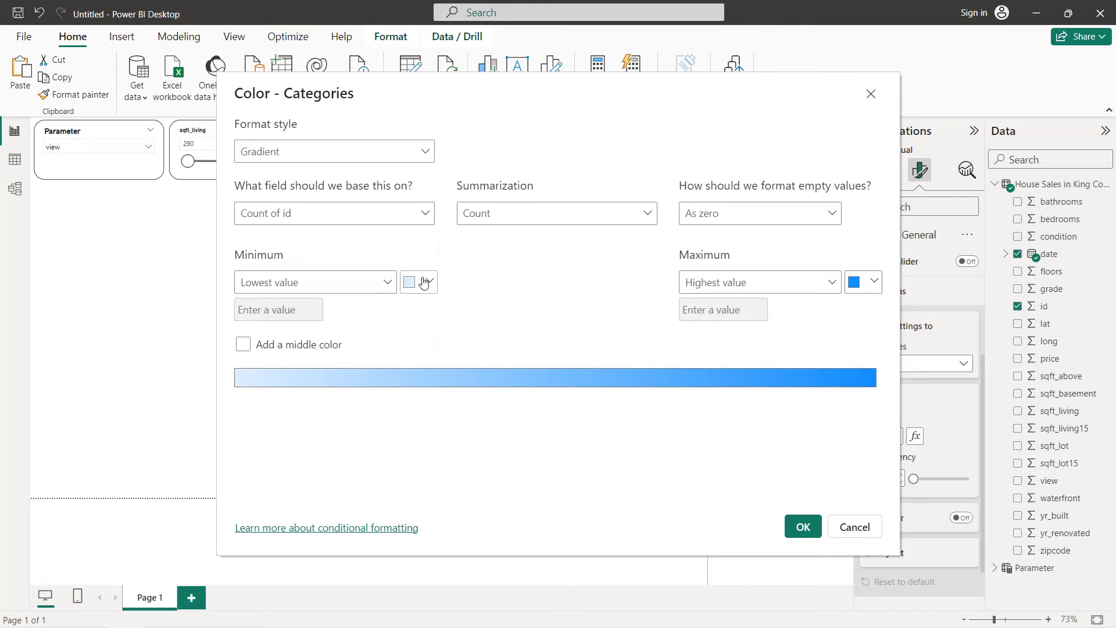
pyautogui.click(391, 283)
pyautogui.click(414, 285)
pyautogui.click(418, 285)
pyautogui.click(426, 341)
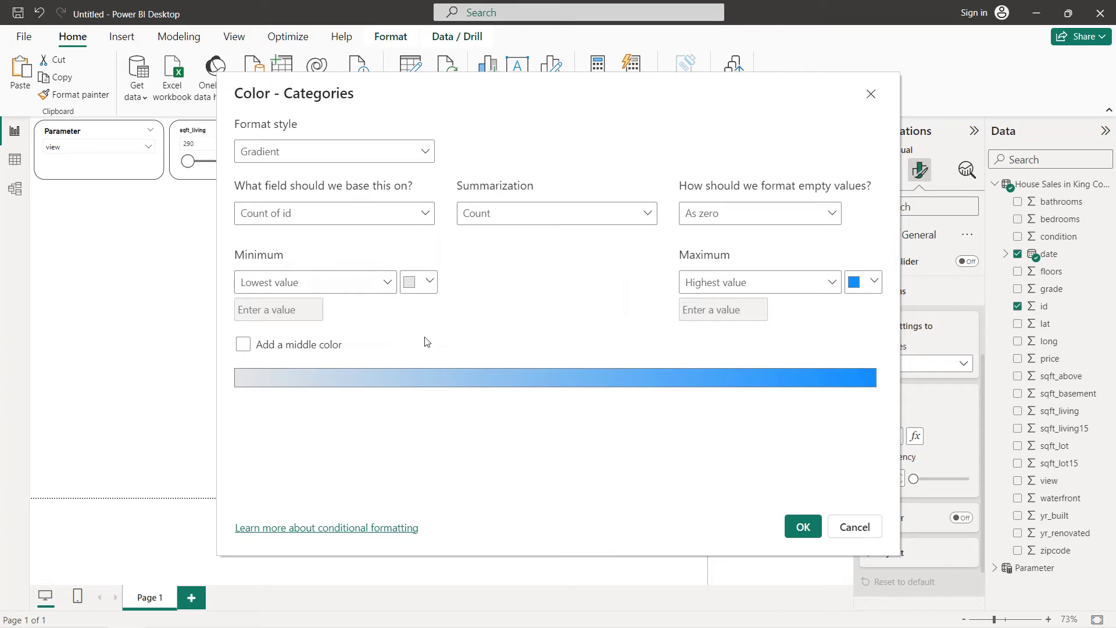
# Set the gradient's highest value to black, add a dark gray middle color and apply the gradient to the columns.
pyautogui.click(874, 282)
pyautogui.click(695, 307)
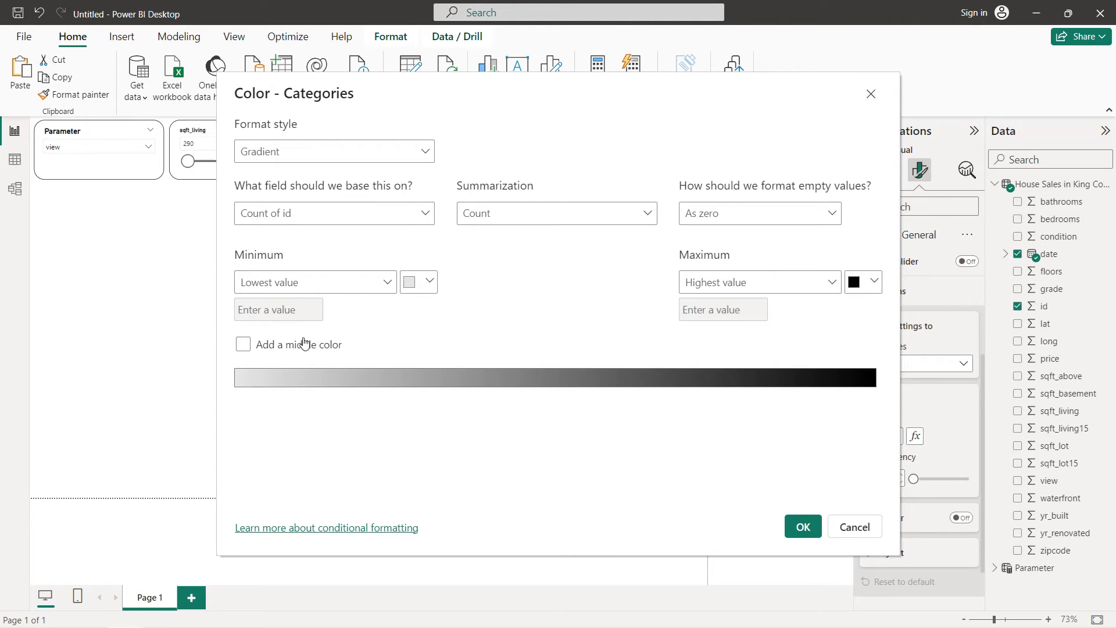
pyautogui.click(243, 345)
pyautogui.click(652, 283)
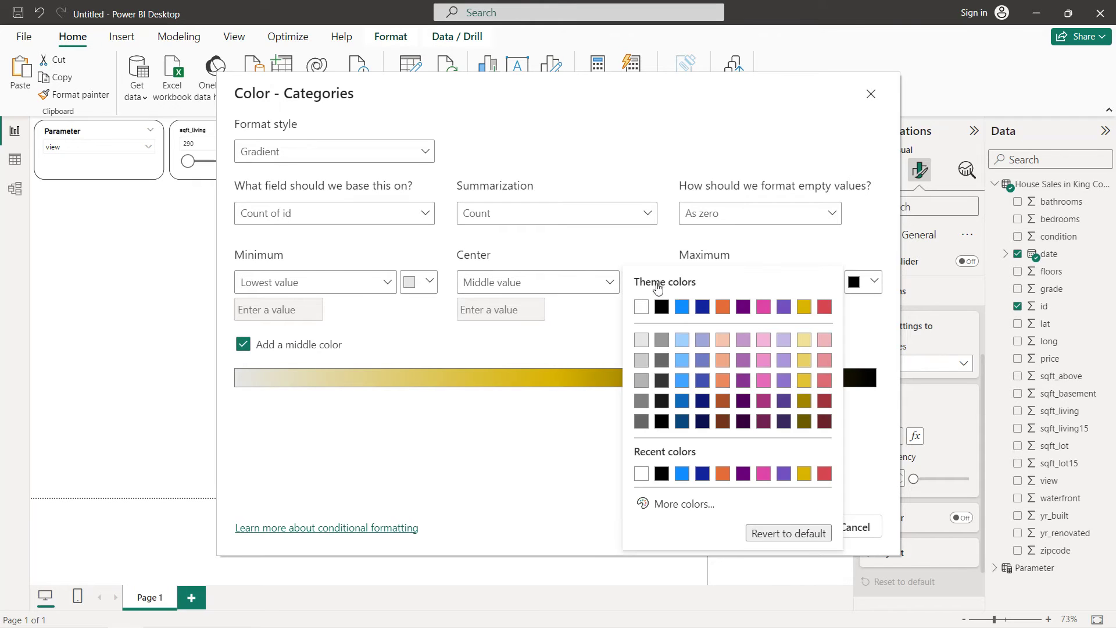
pyautogui.click(641, 420)
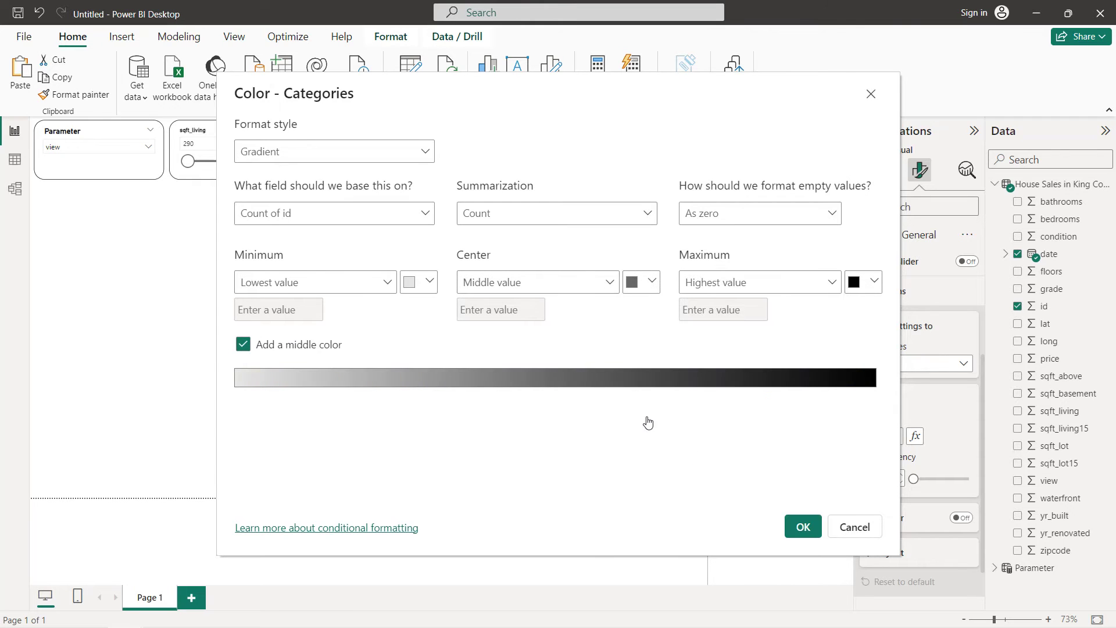
pyautogui.click(801, 527)
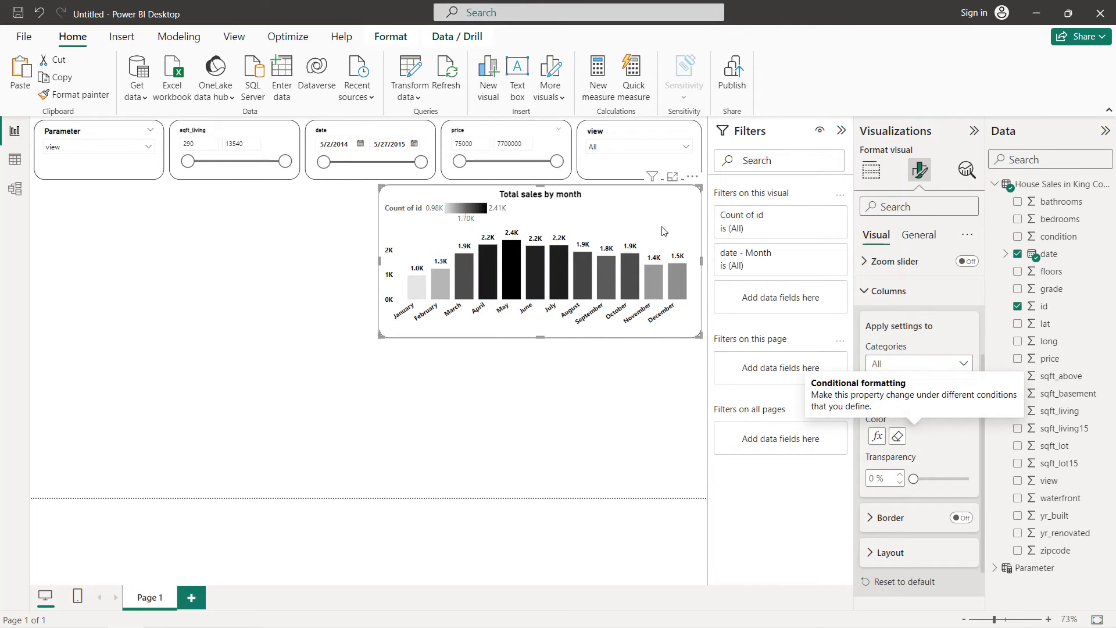
# Turn off the column chart's legend and deselect the chart.
pyautogui.click(930, 291)
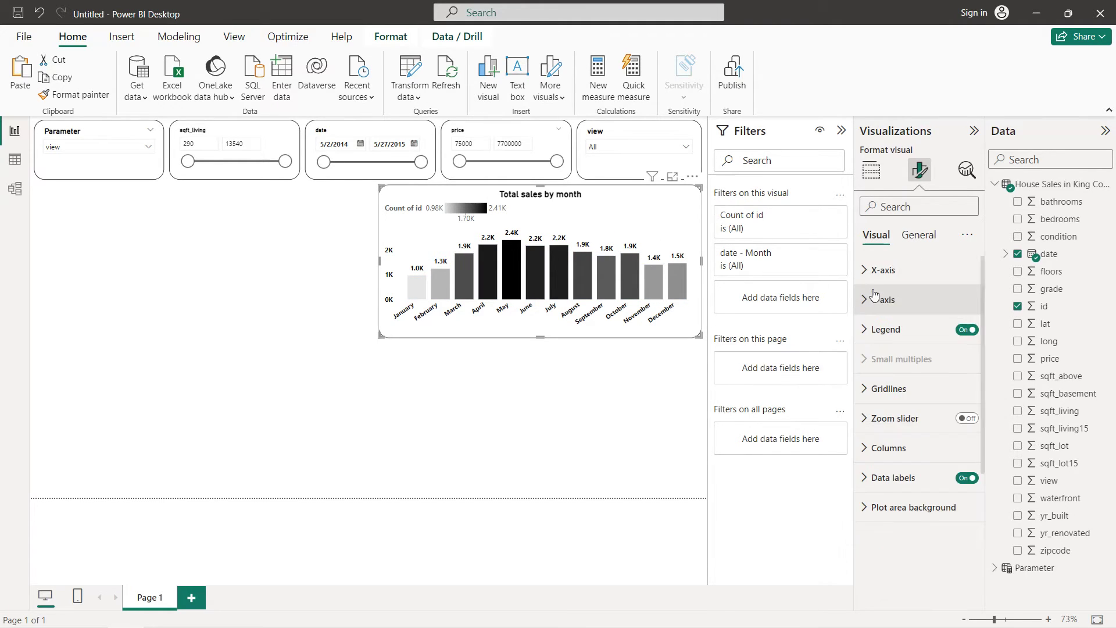
pyautogui.click(967, 329)
pyautogui.click(623, 405)
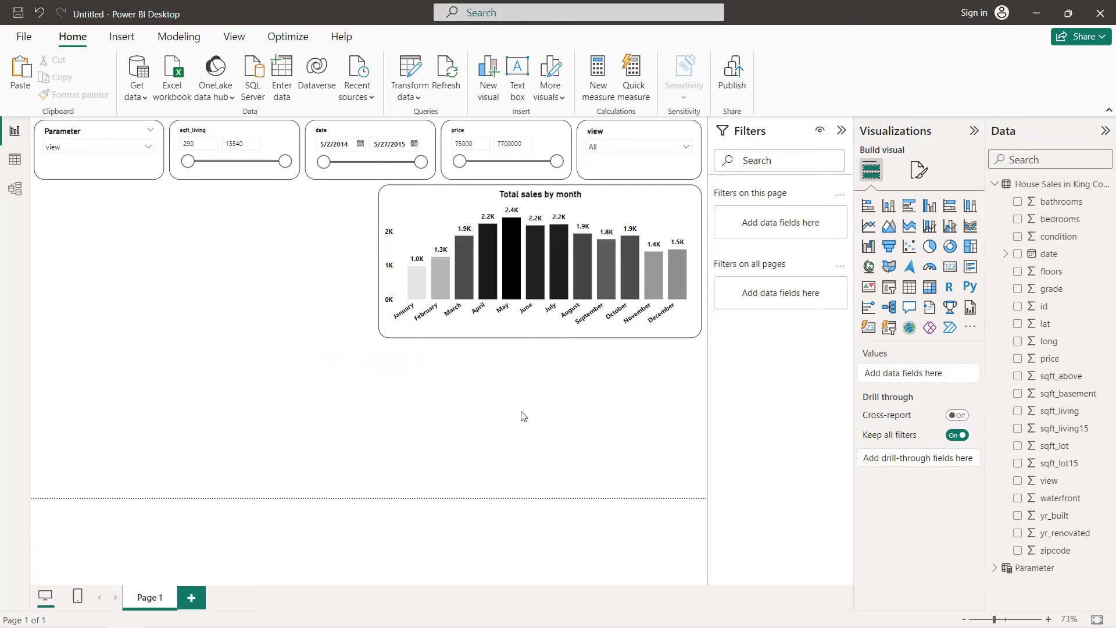
# Add a map visual with lat as latitude, long as longitude and the average of price as bubble size.
pyautogui.click(870, 267)
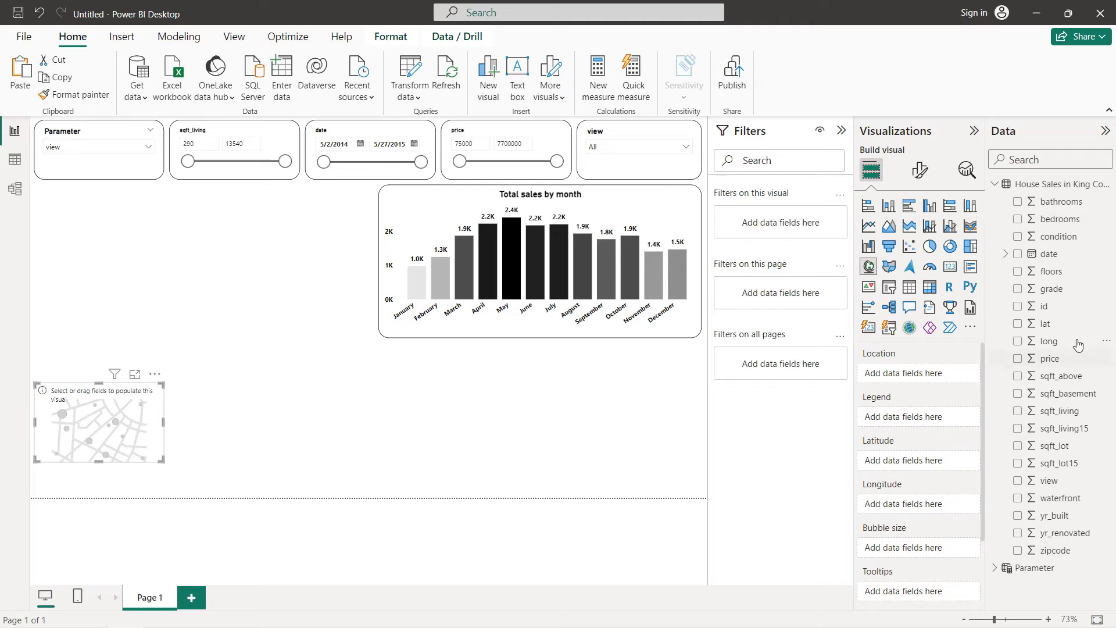
pyautogui.moveTo(1051, 324); pyautogui.dragTo(935, 459)
pyautogui.moveTo(1049, 341); pyautogui.dragTo(933, 504)
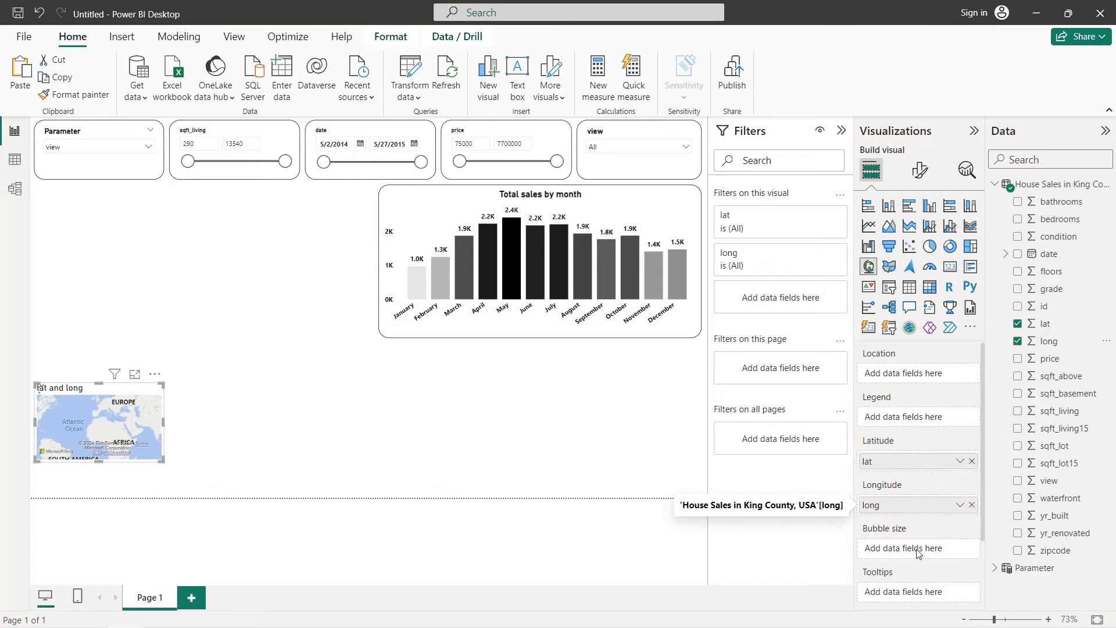
pyautogui.moveTo(1051, 359); pyautogui.dragTo(939, 553)
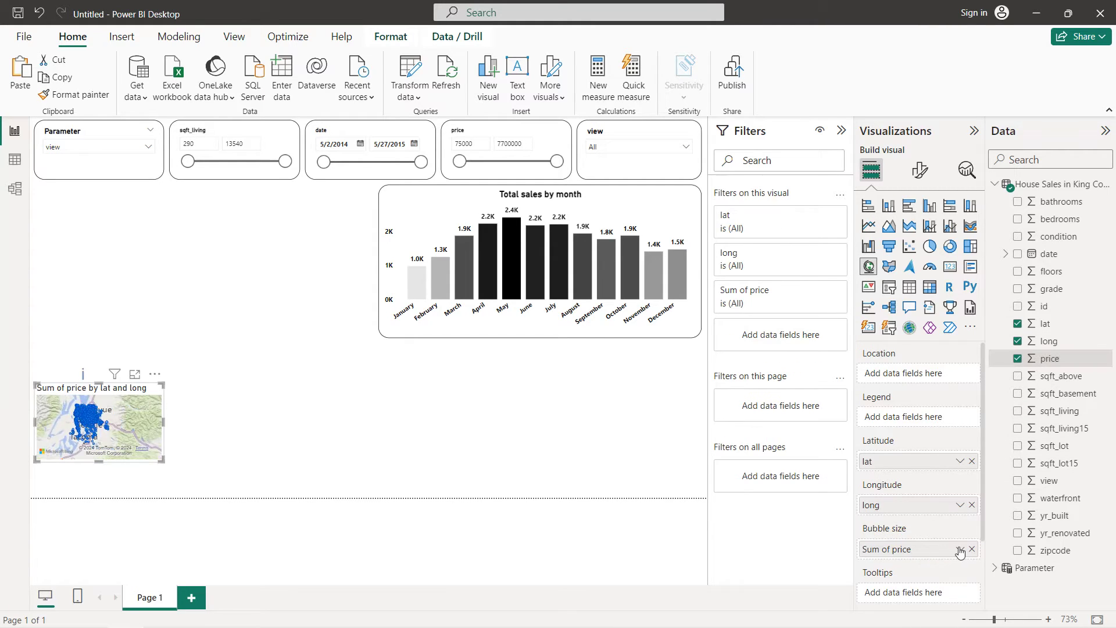
pyautogui.click(959, 550)
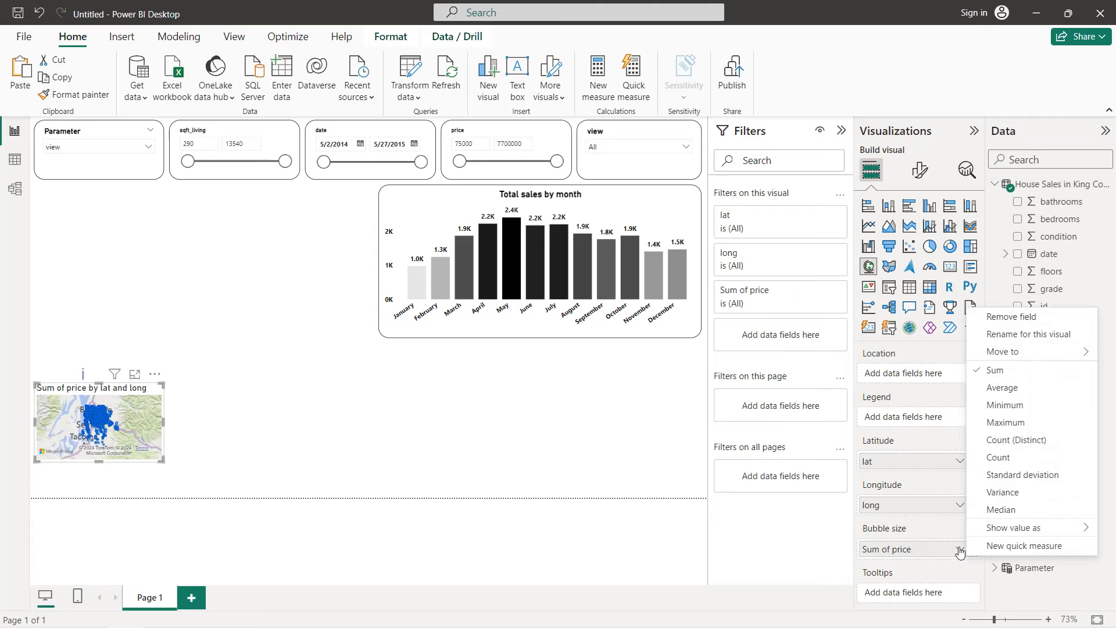
pyautogui.click(1009, 388)
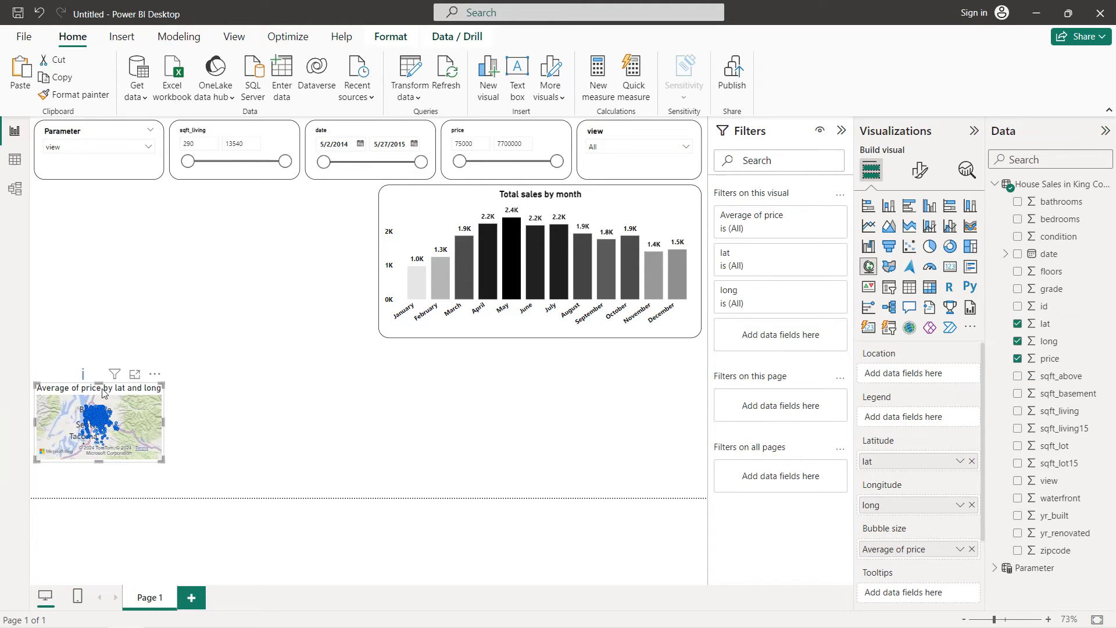
# Move the map directly below the slicers and enlarge it to fill the space beside the column chart, matching its height.
pyautogui.moveTo(107, 388); pyautogui.dragTo(108, 194)
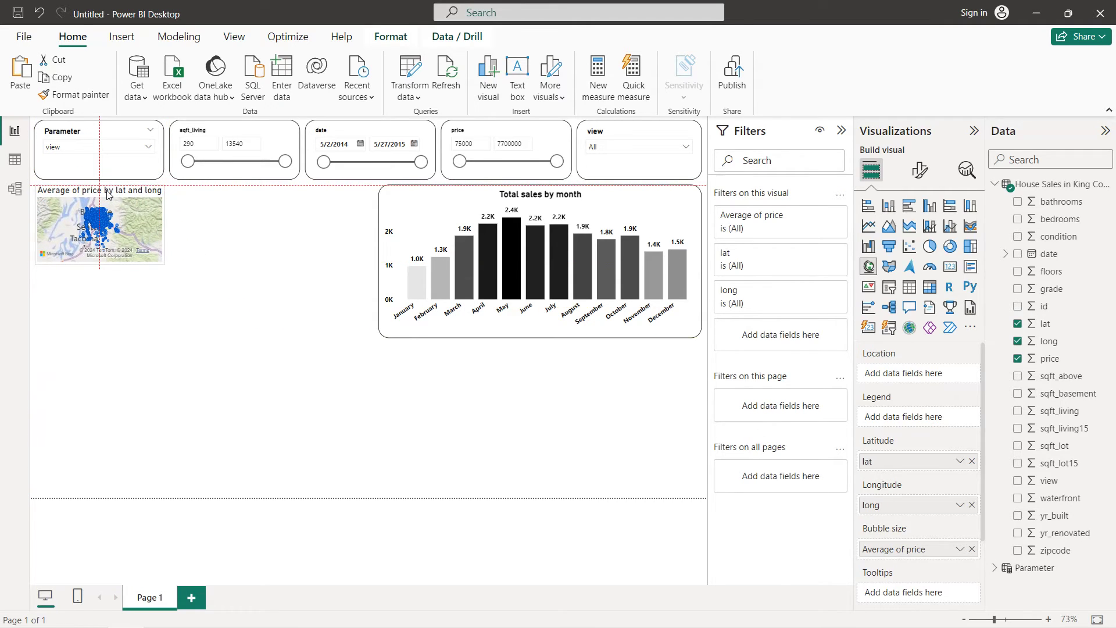
pyautogui.moveTo(128, 217); pyautogui.dragTo(372, 240)
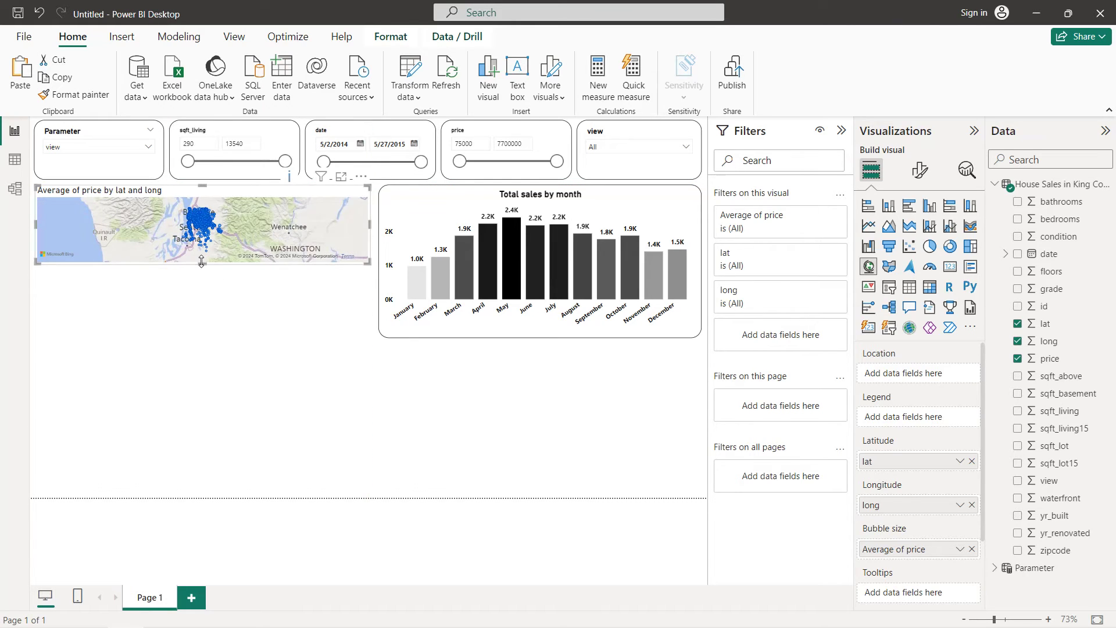
pyautogui.moveTo(203, 300); pyautogui.dragTo(205, 340)
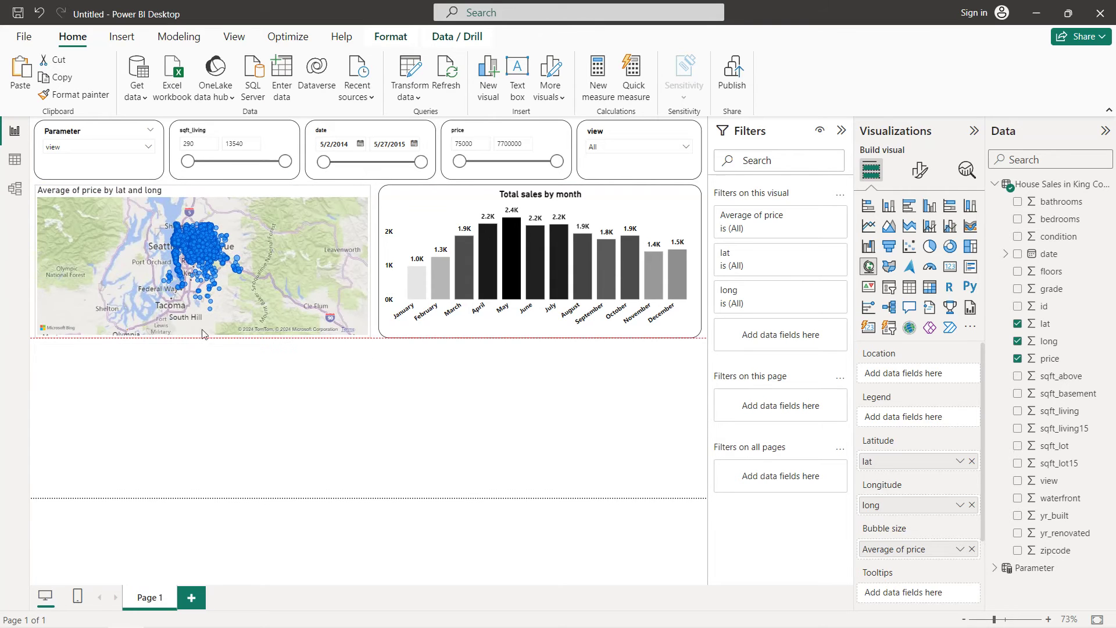
# Change the map style to Dark.
pyautogui.click(920, 170)
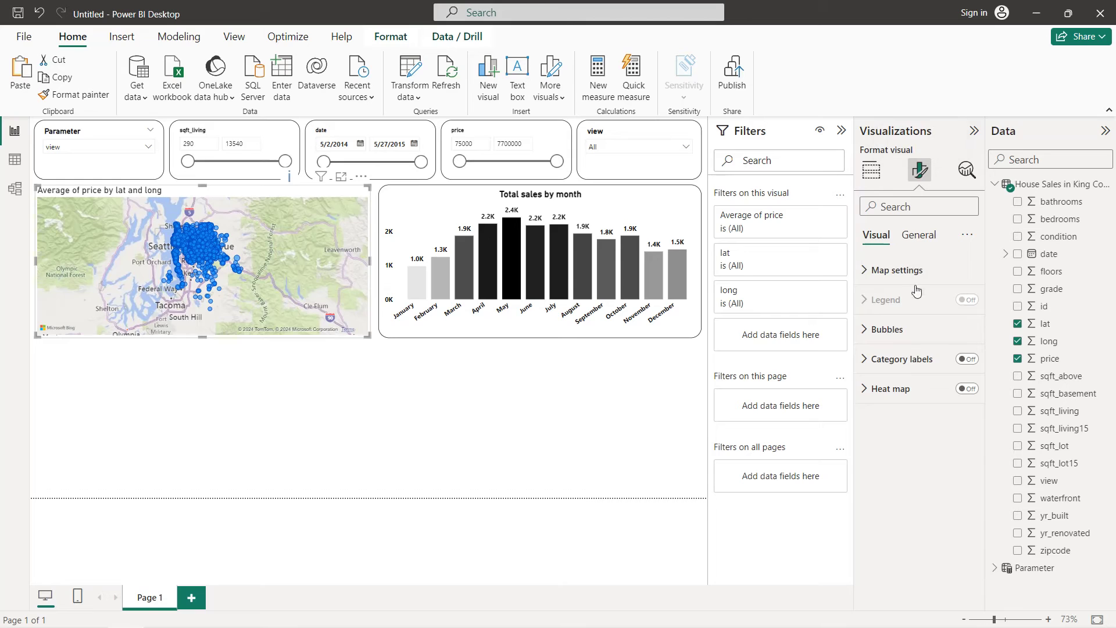
pyautogui.click(917, 280)
pyautogui.click(906, 343)
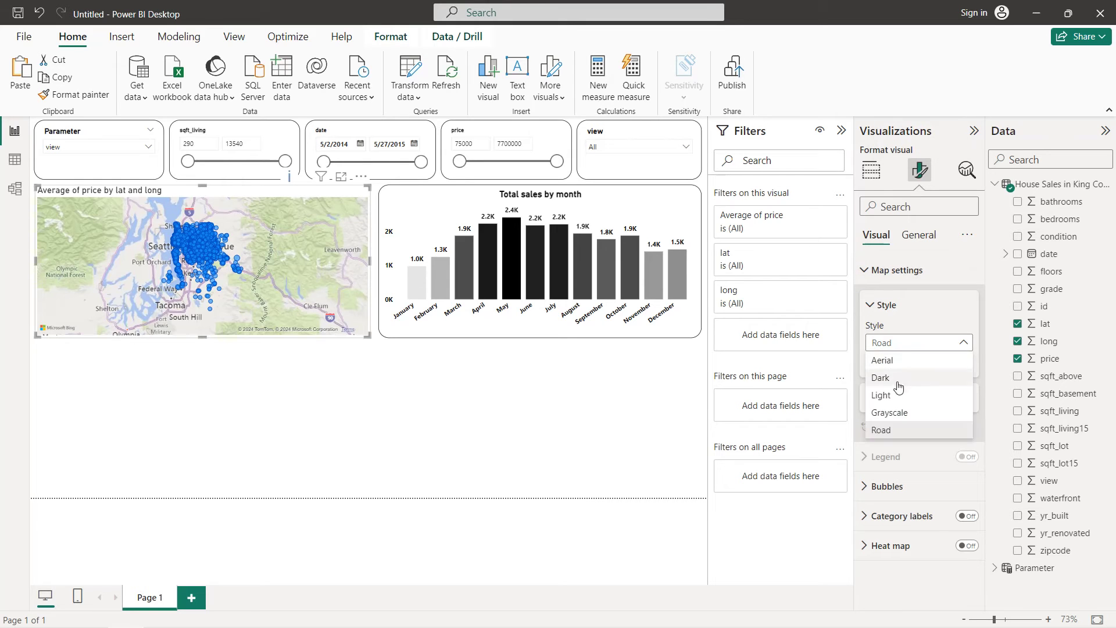
pyautogui.click(895, 378)
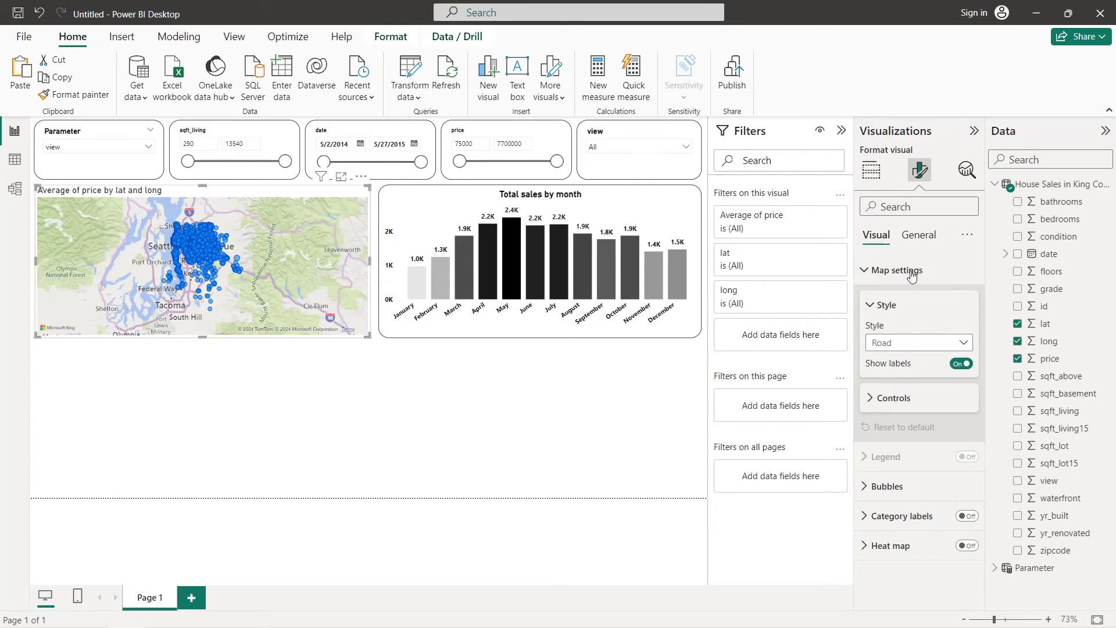
# Shorten the map's title text to "Average price".
pyautogui.click(929, 236)
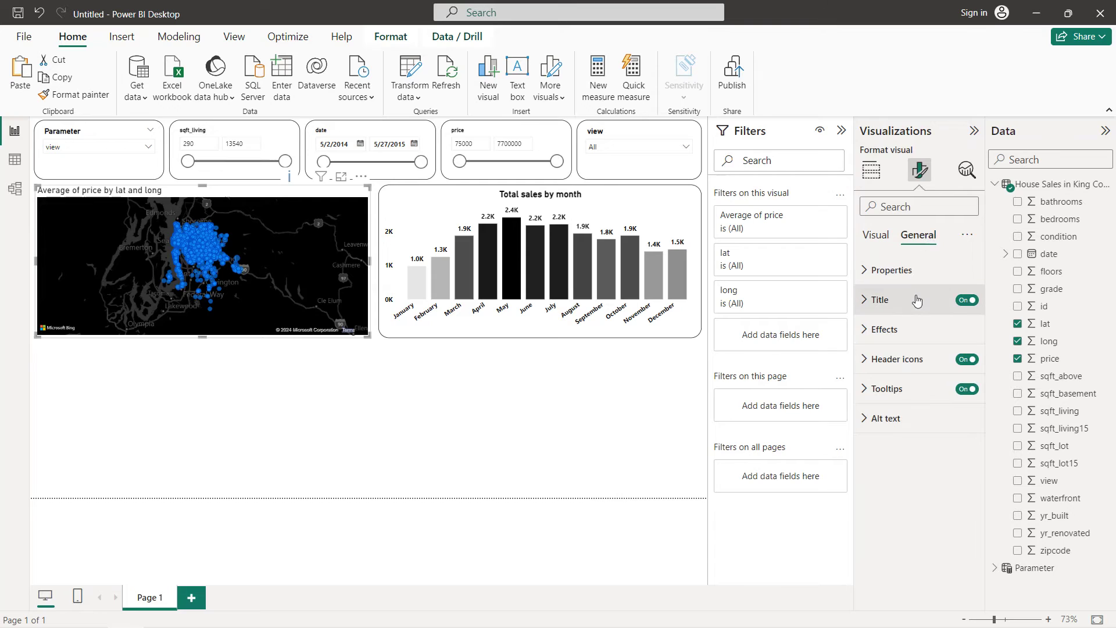
pyautogui.click(916, 300)
pyautogui.click(913, 372)
pyautogui.press('BackSpace')
pyautogui.press('BackSpace')
pyautogui.press('BackSpace')
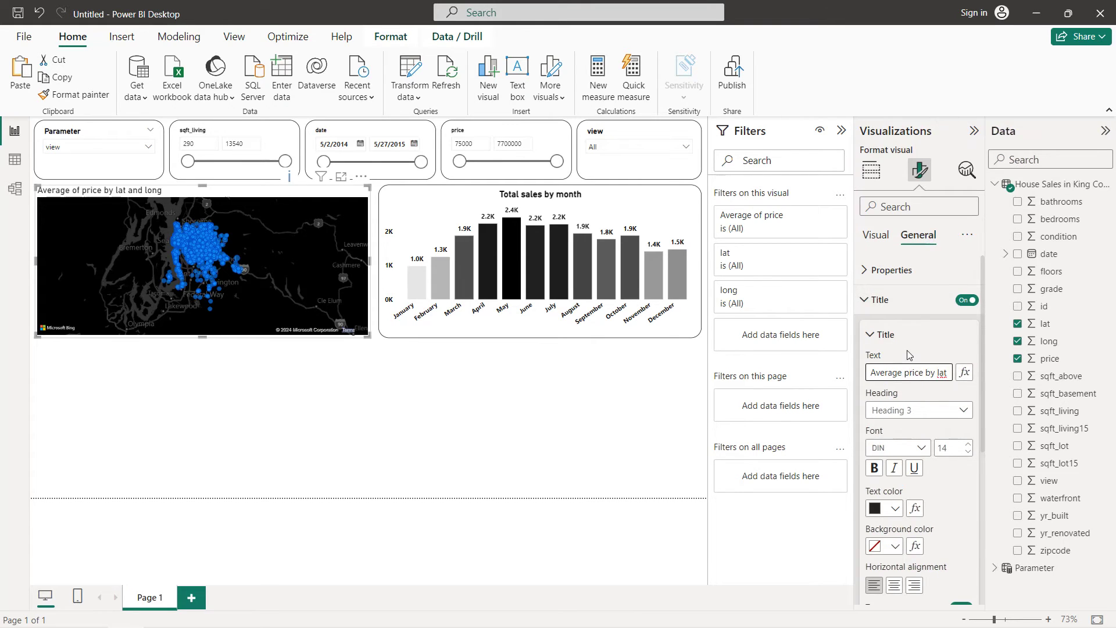
pyautogui.press('End')
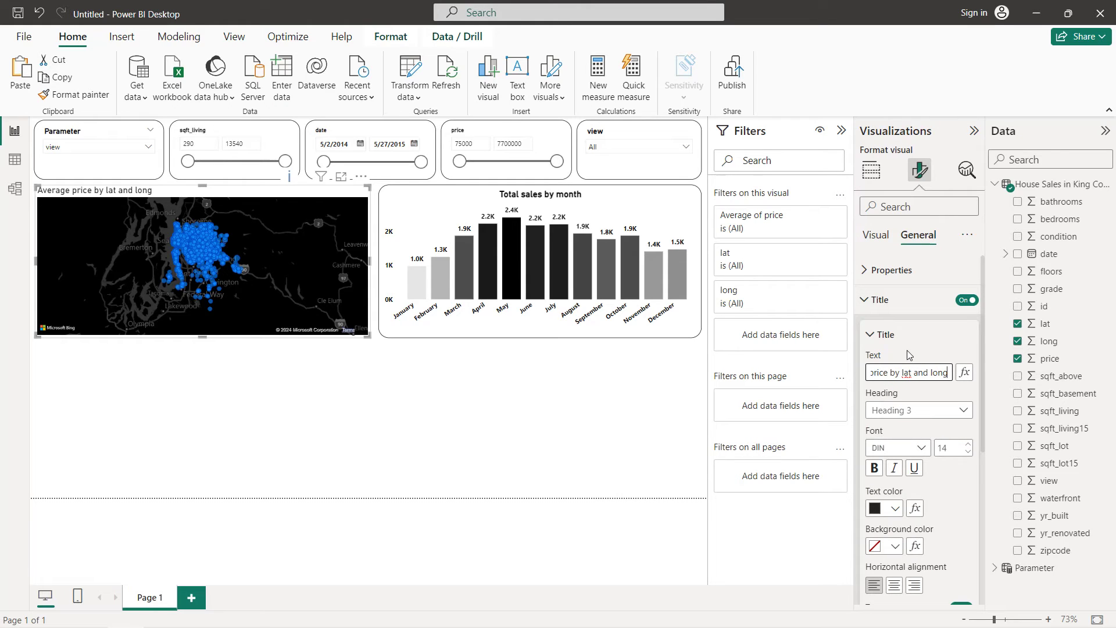
pyautogui.press('BackSpace')
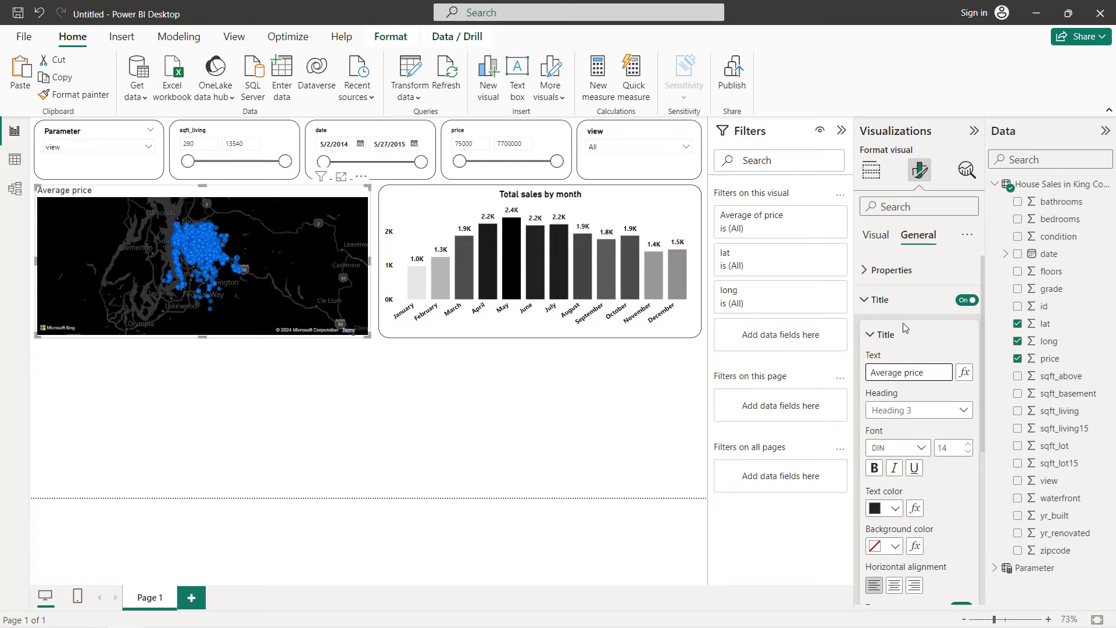
# Turn on the map's visual border and set its rounded corners to 20 px.
pyautogui.click(904, 304)
pyautogui.click(905, 339)
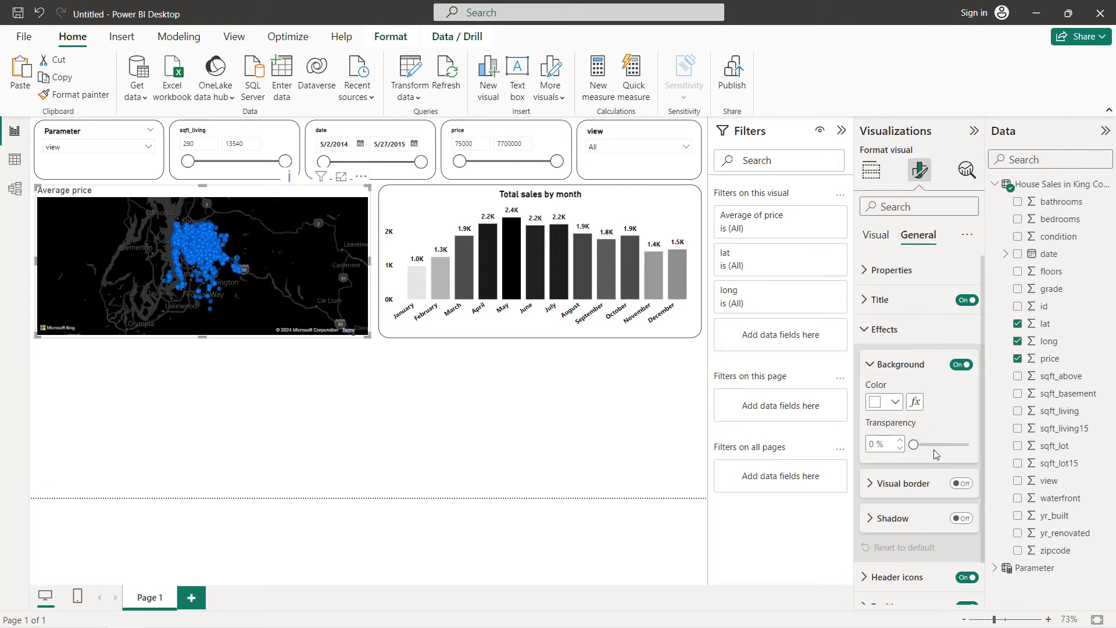
pyautogui.click(962, 483)
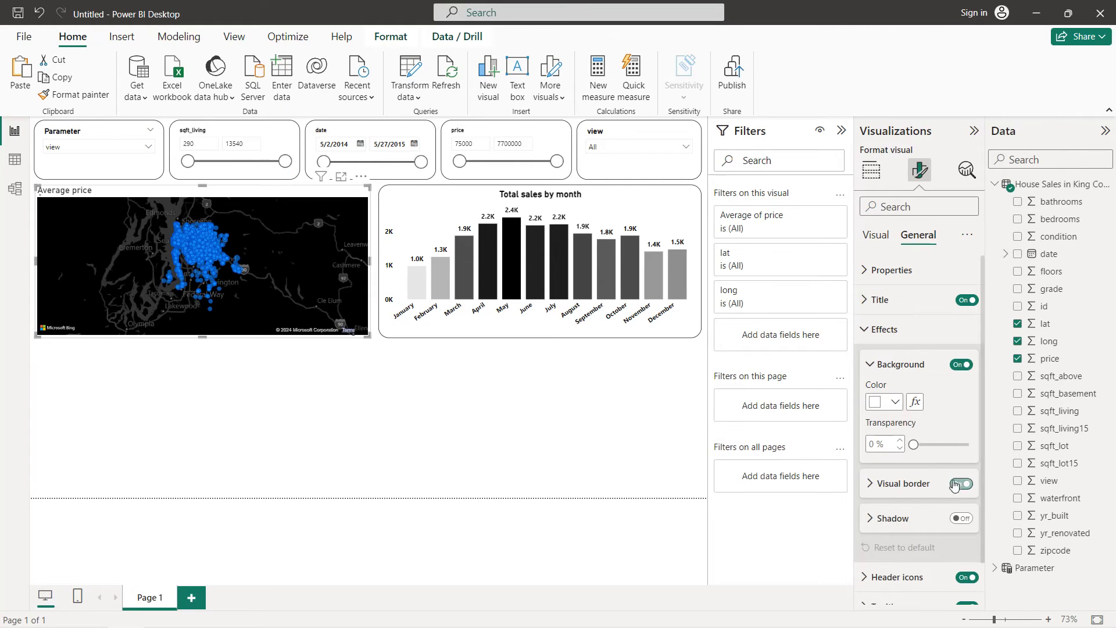
pyautogui.click(886, 487)
pyautogui.doubleClick(872, 457)
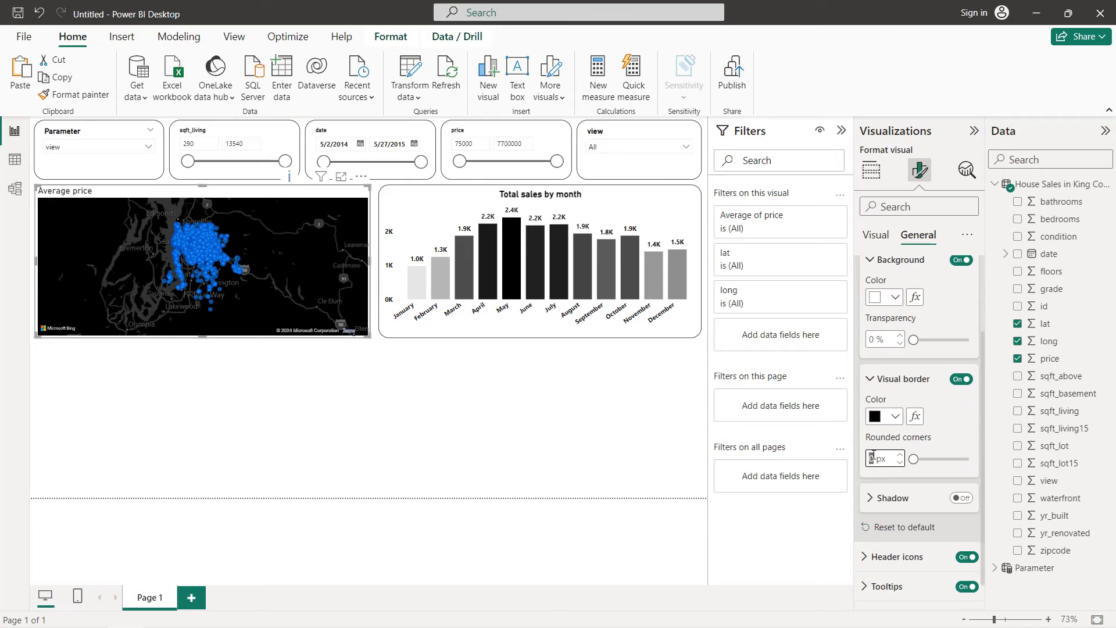
pyautogui.write('20')
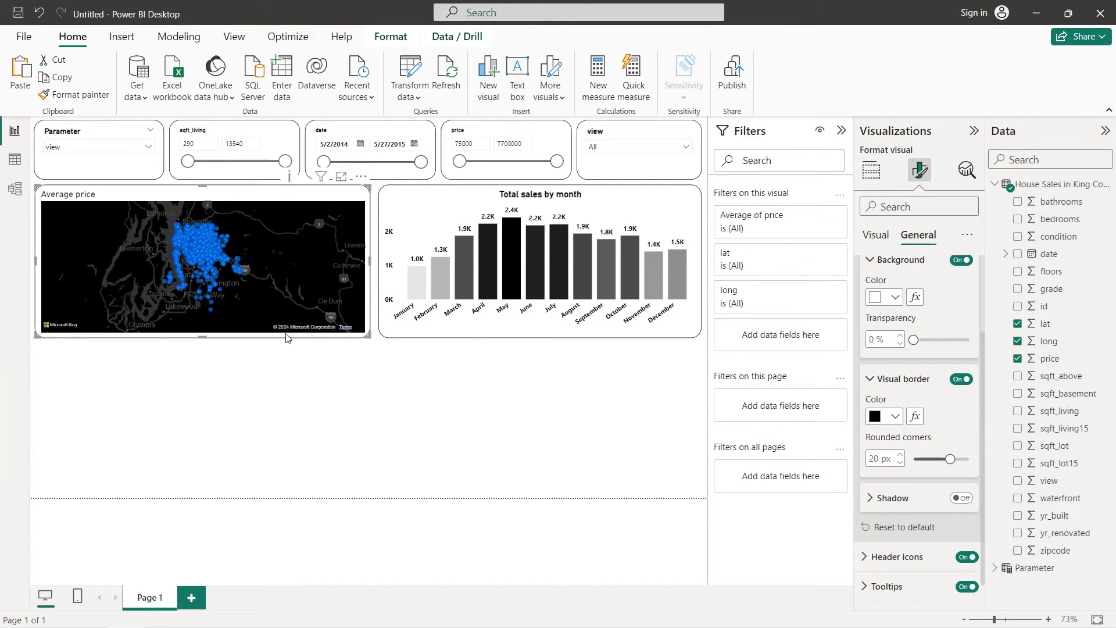
# Set up gradient conditional formatting for the map's bubble color, with light pink for the lowest value.
pyautogui.click(876, 237)
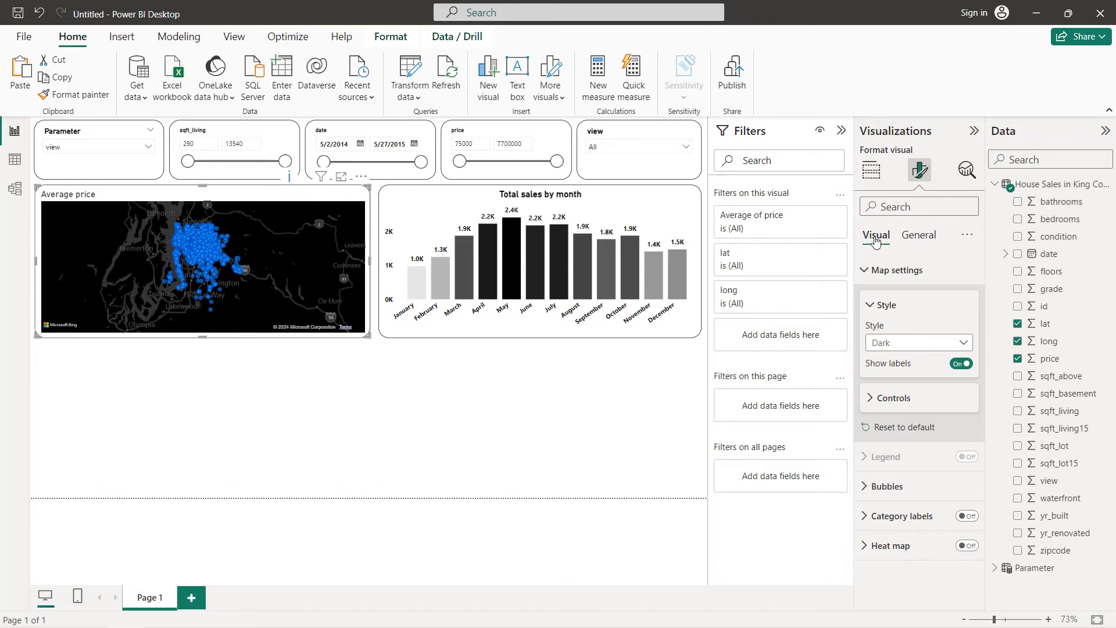
pyautogui.click(886, 269)
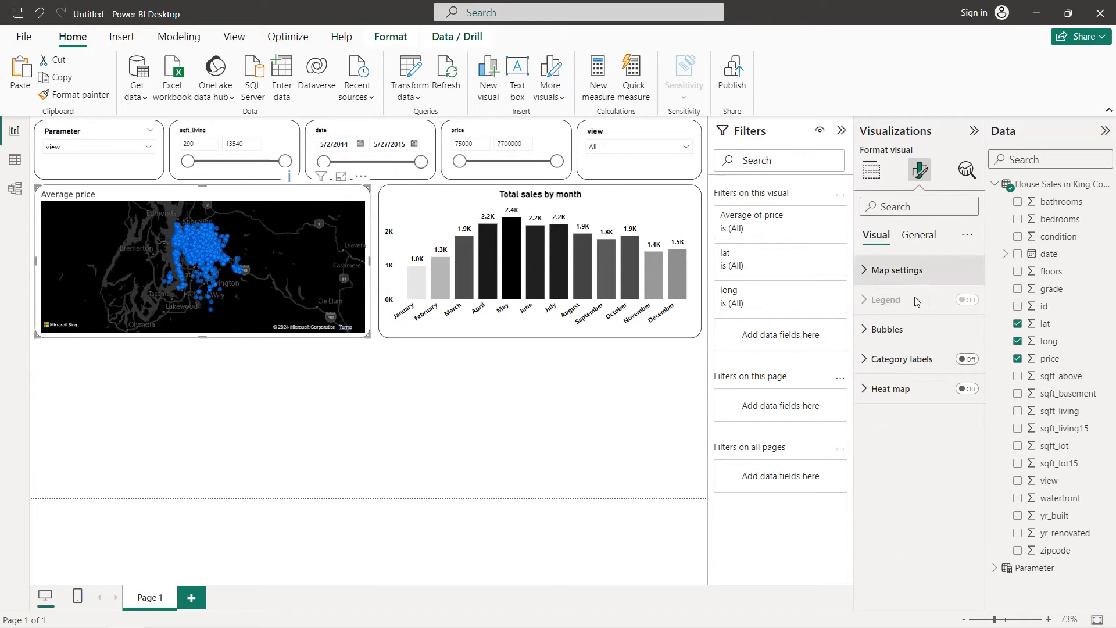
pyautogui.click(910, 329)
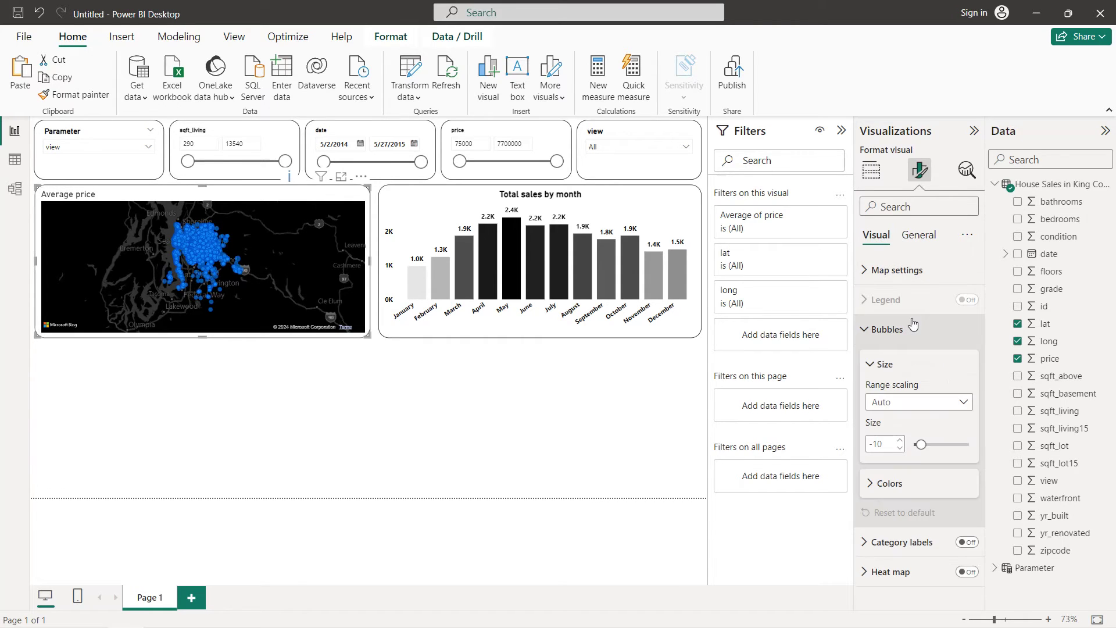
pyautogui.click(904, 483)
pyautogui.scroll(-1, 916, 462)
pyautogui.click(915, 482)
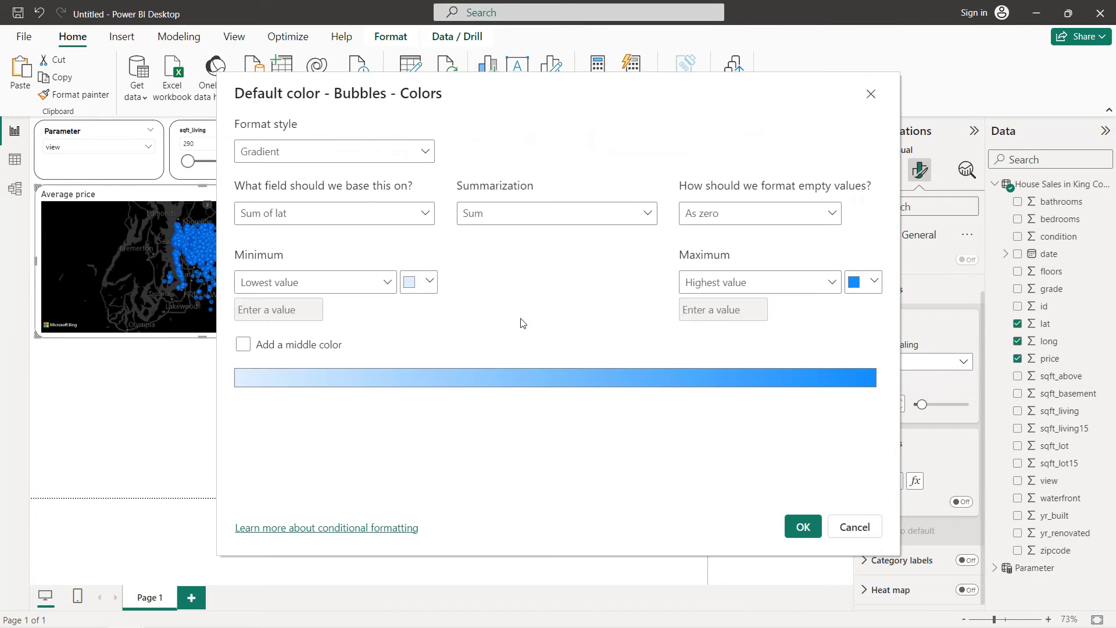
pyautogui.click(429, 282)
pyautogui.click(601, 341)
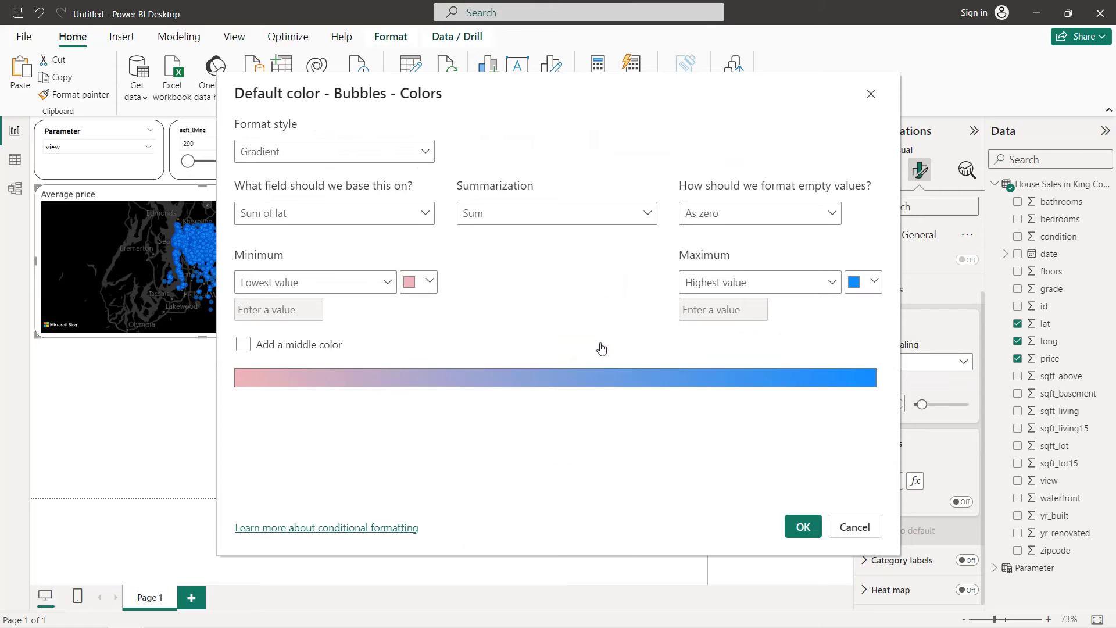
# Set the bubble gradient's highest value to the custom red #F40000.
pyautogui.click(854, 285)
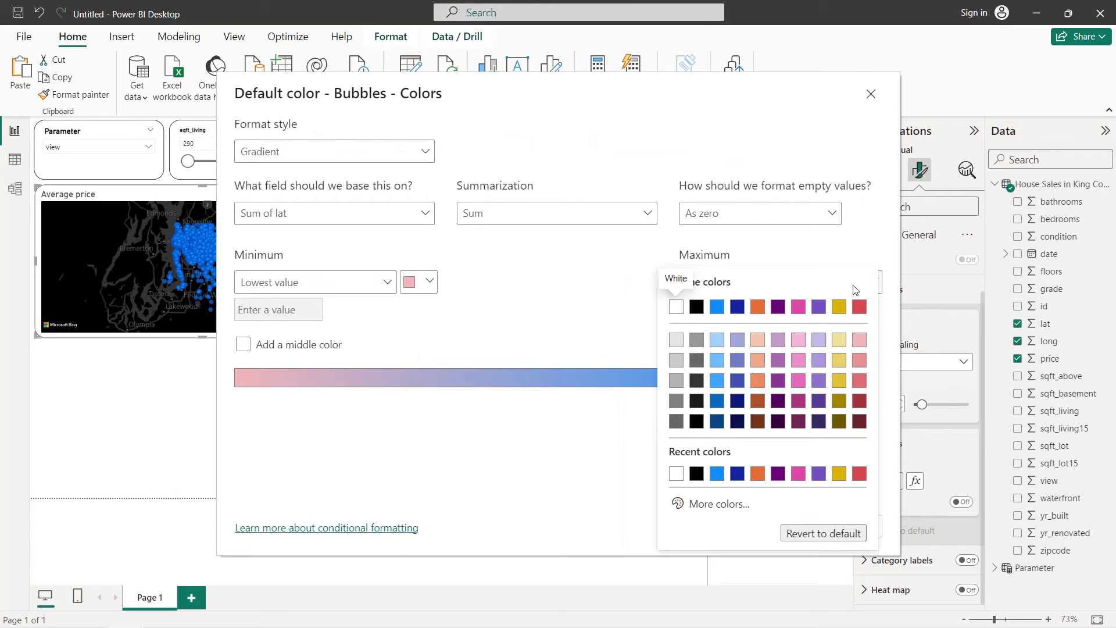
pyautogui.click(719, 505)
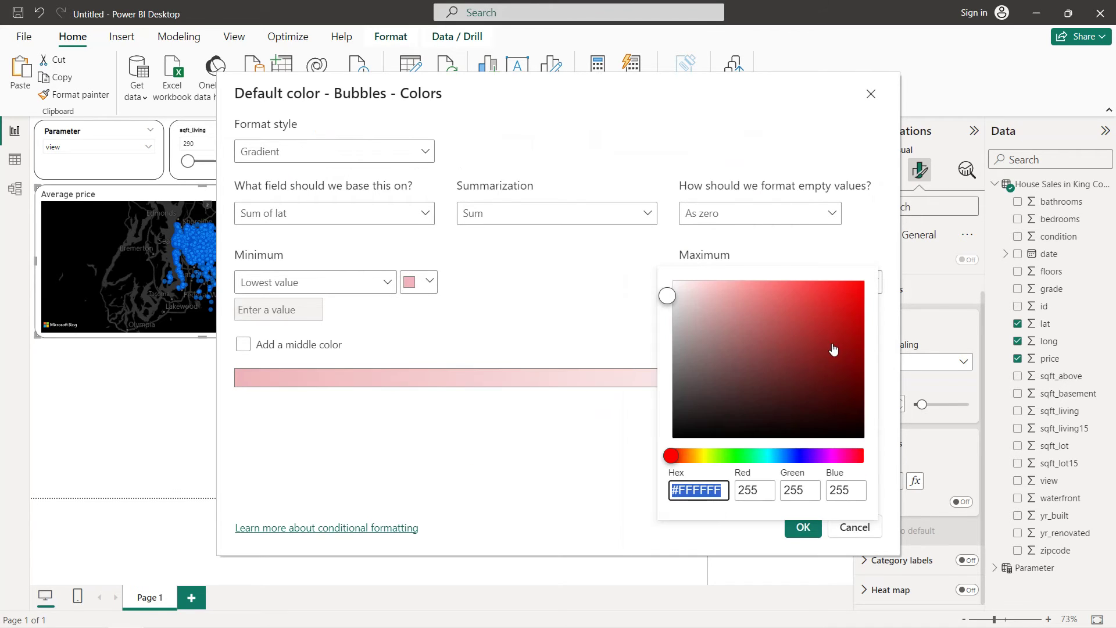
pyautogui.moveTo(864, 299); pyautogui.dragTo(858, 284)
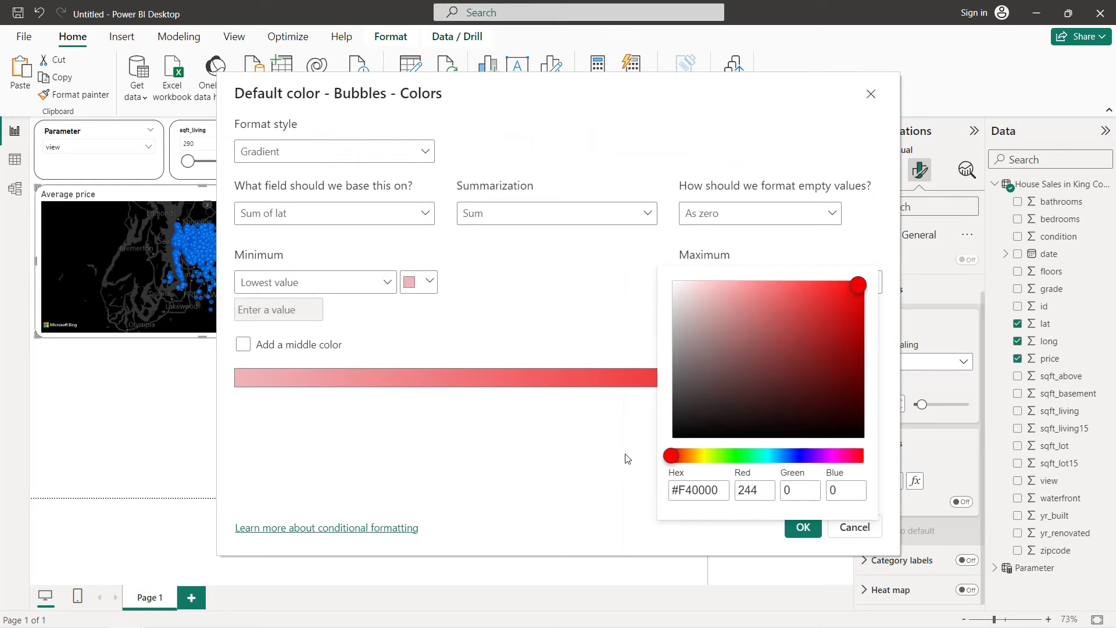
pyautogui.click(588, 448)
# Base the bubble color gradient on the average of price and apply it to the map.
pyautogui.click(425, 212)
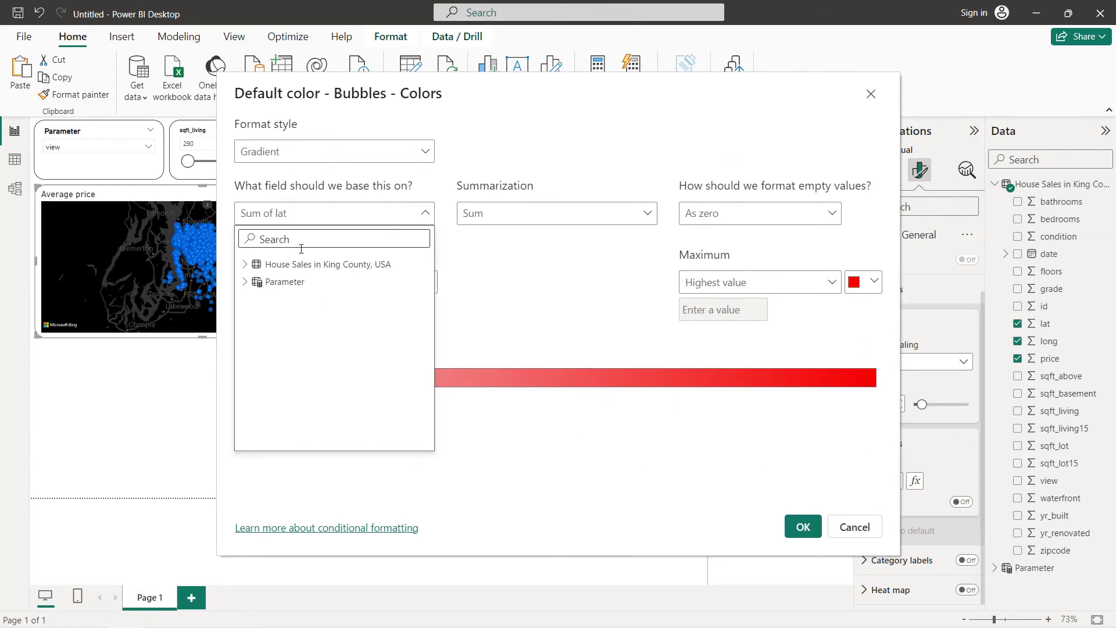
pyautogui.click(267, 264)
pyautogui.scroll(-2, 326, 358)
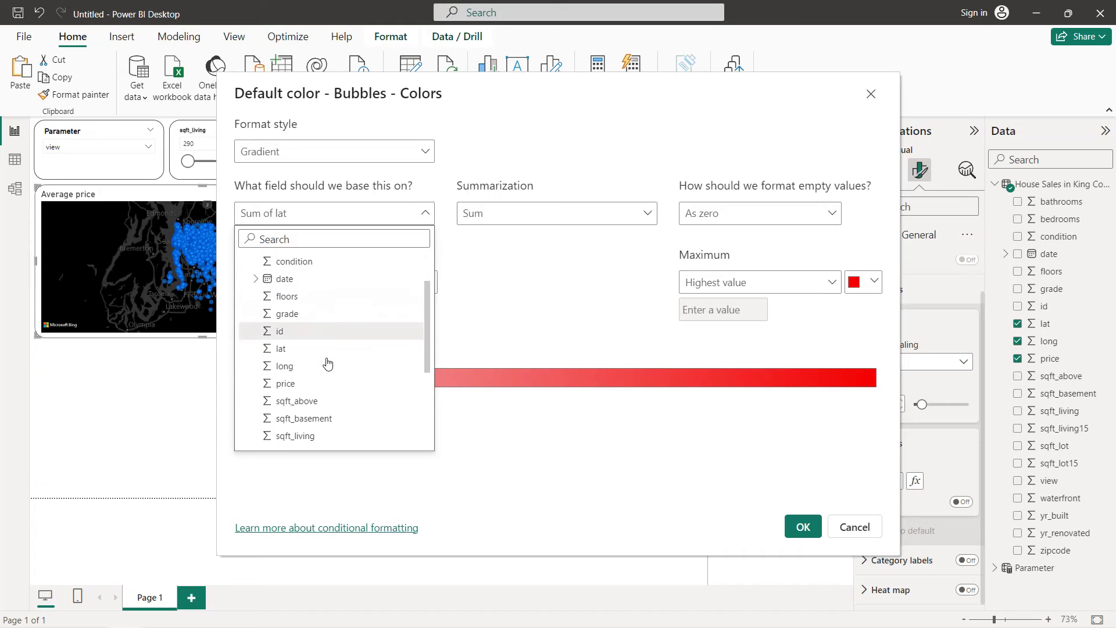
pyautogui.click(311, 383)
pyautogui.click(555, 220)
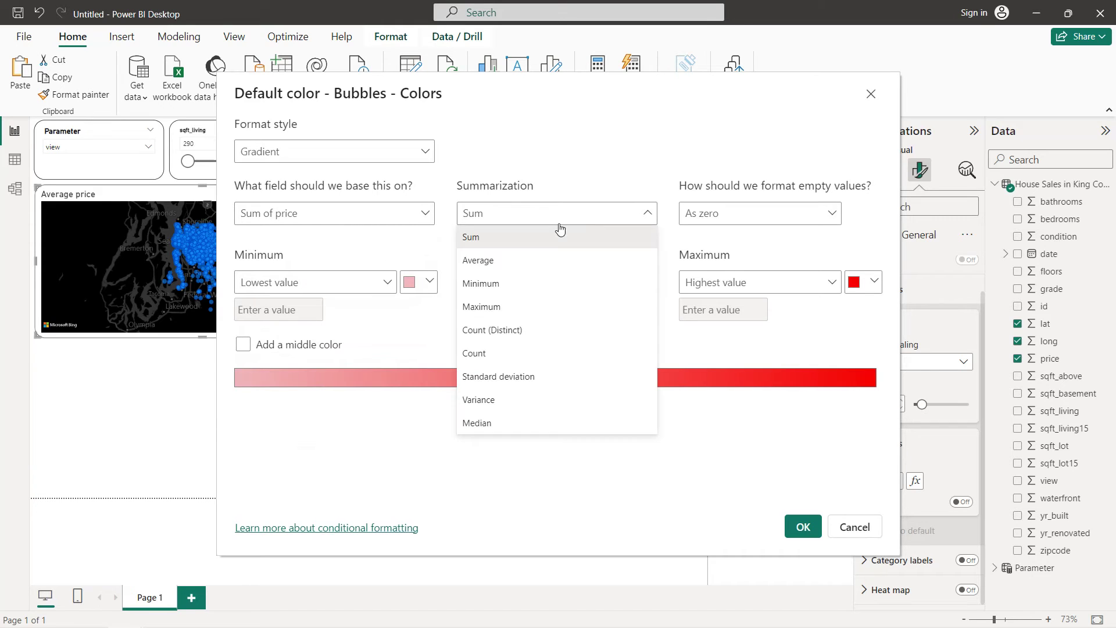
pyautogui.click(524, 261)
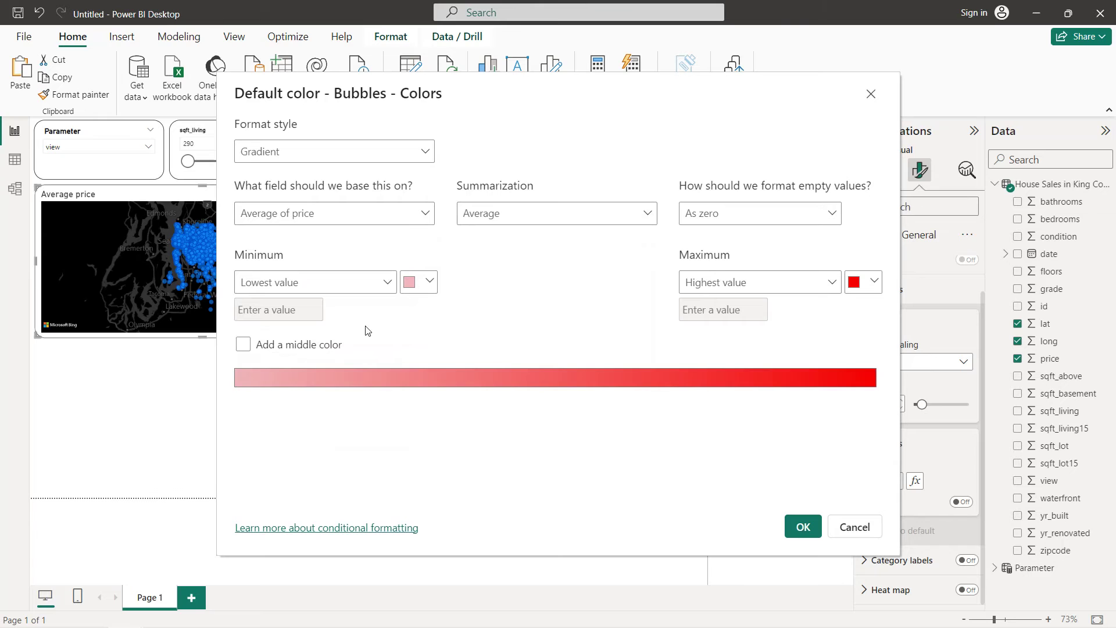
pyautogui.click(803, 527)
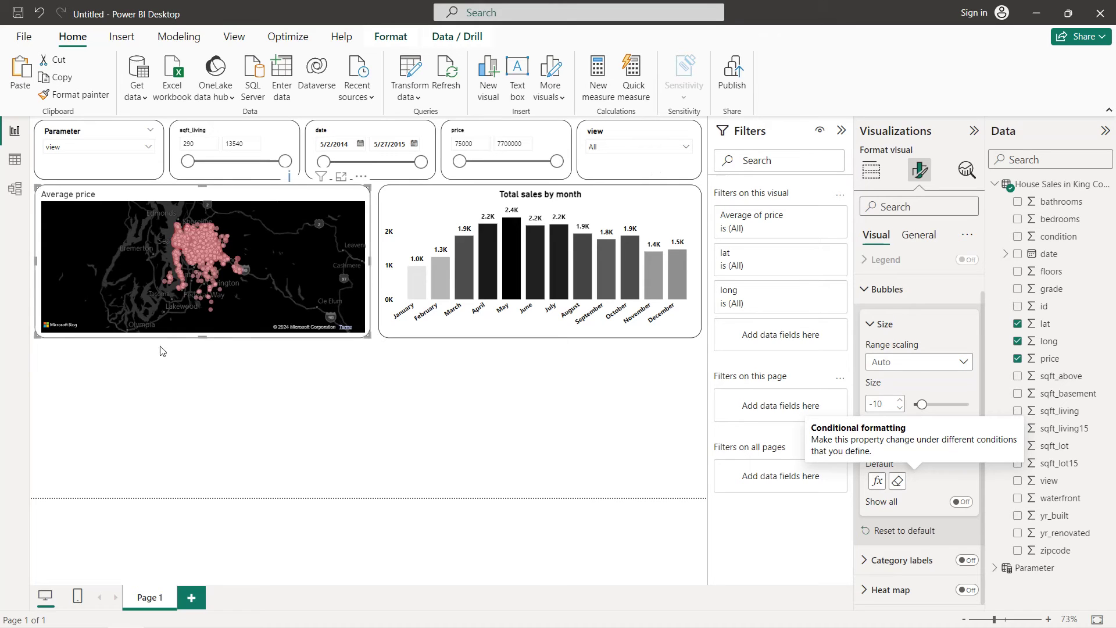
# Fine-tune the map's lower and left edges to align with the neighboring visuals and deselect it.
pyautogui.moveTo(202, 333); pyautogui.dragTo(197, 339)
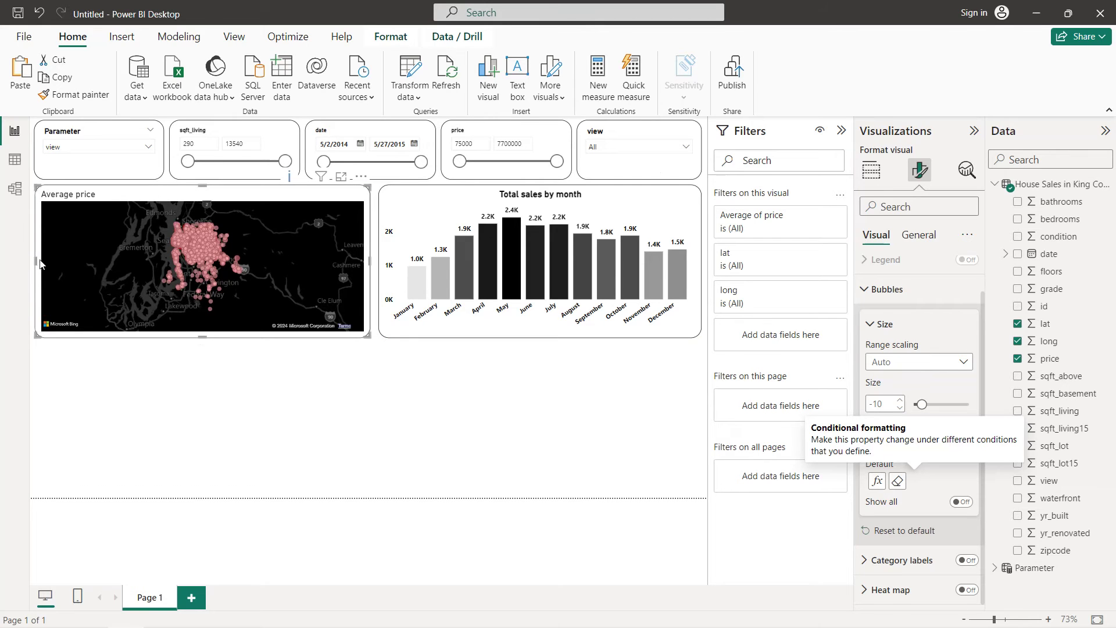
pyautogui.moveTo(47, 253); pyautogui.dragTo(36, 258)
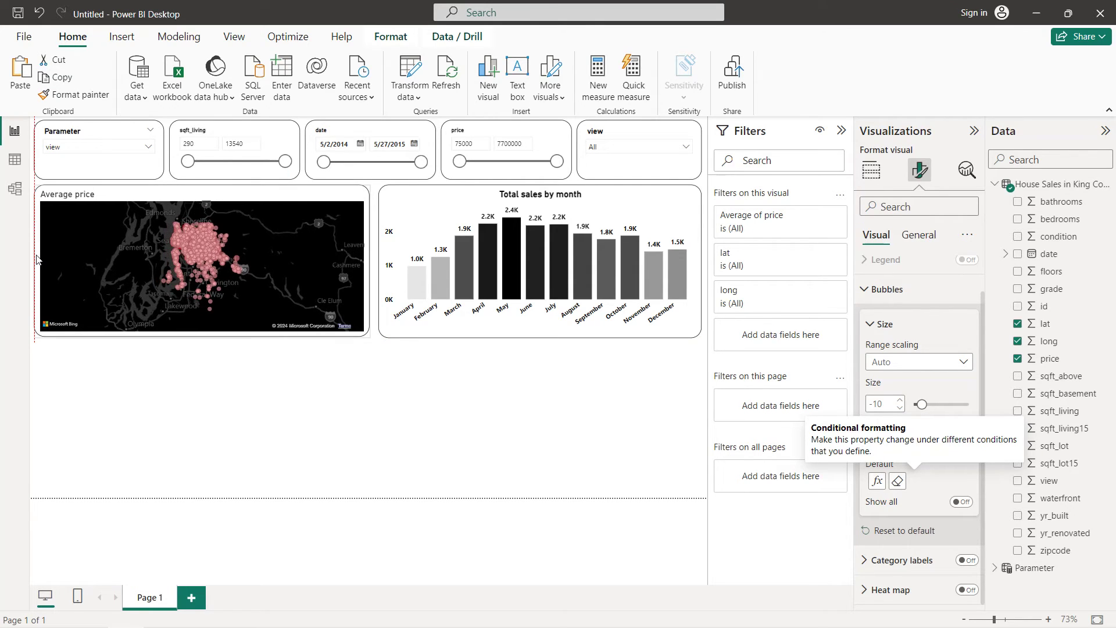
pyautogui.click(245, 363)
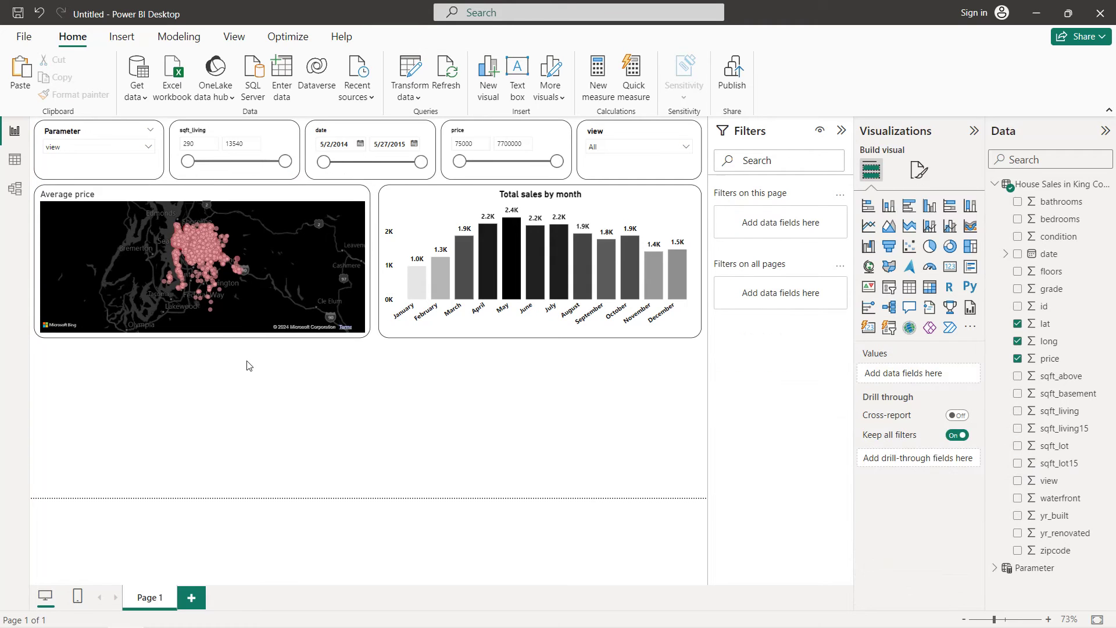
# Center the map's Average price title and make it bold and black.
pyautogui.click(232, 194)
pyautogui.click(919, 170)
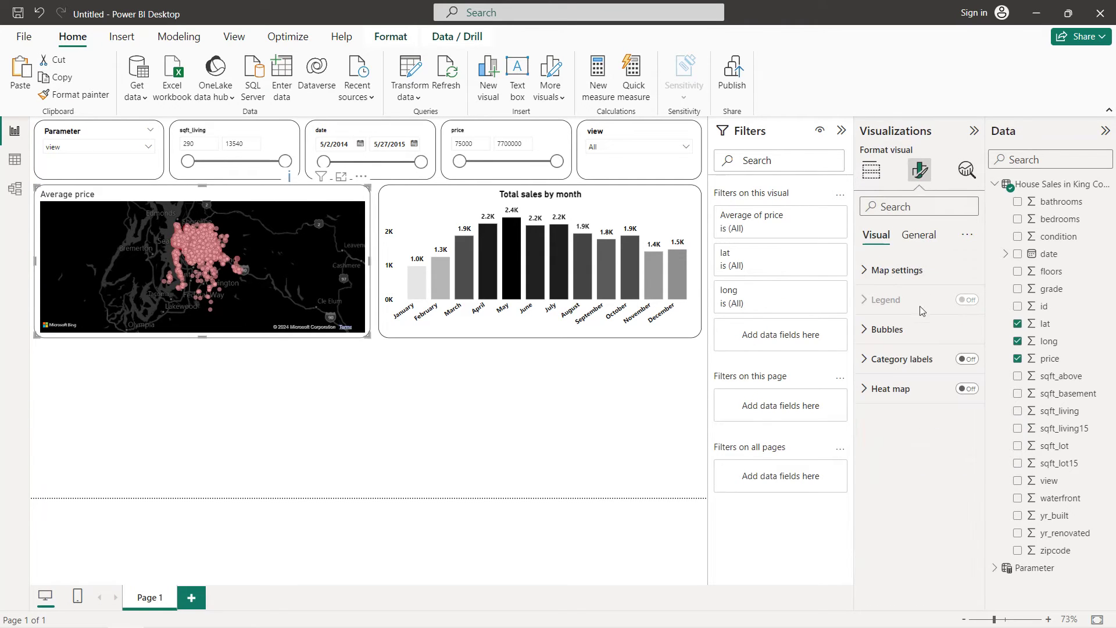
pyautogui.click(919, 234)
pyautogui.click(917, 315)
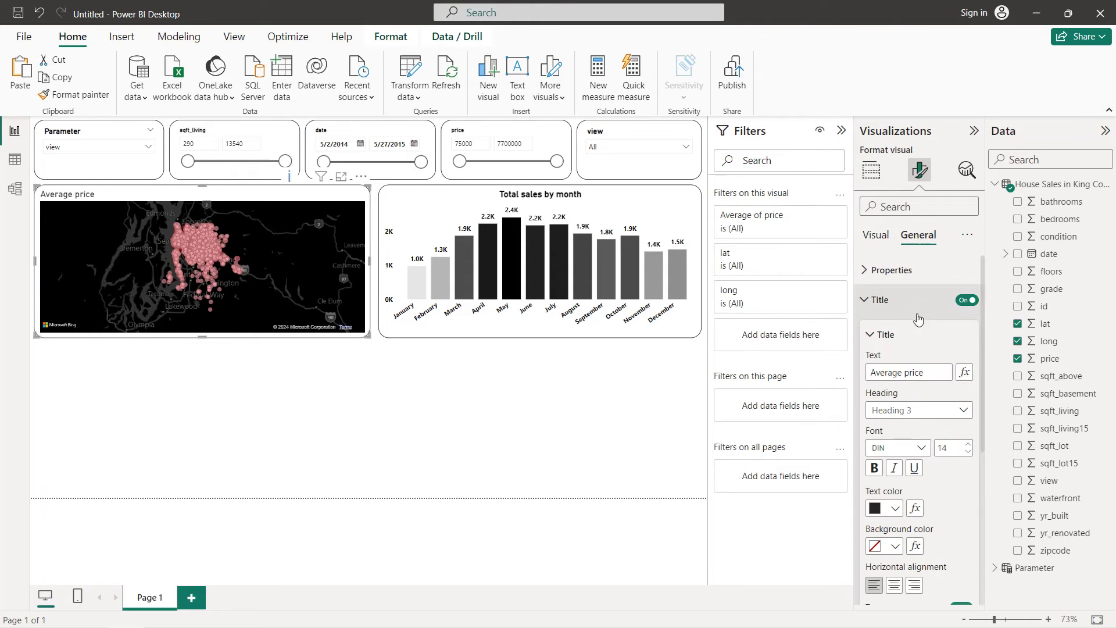
pyautogui.click(894, 584)
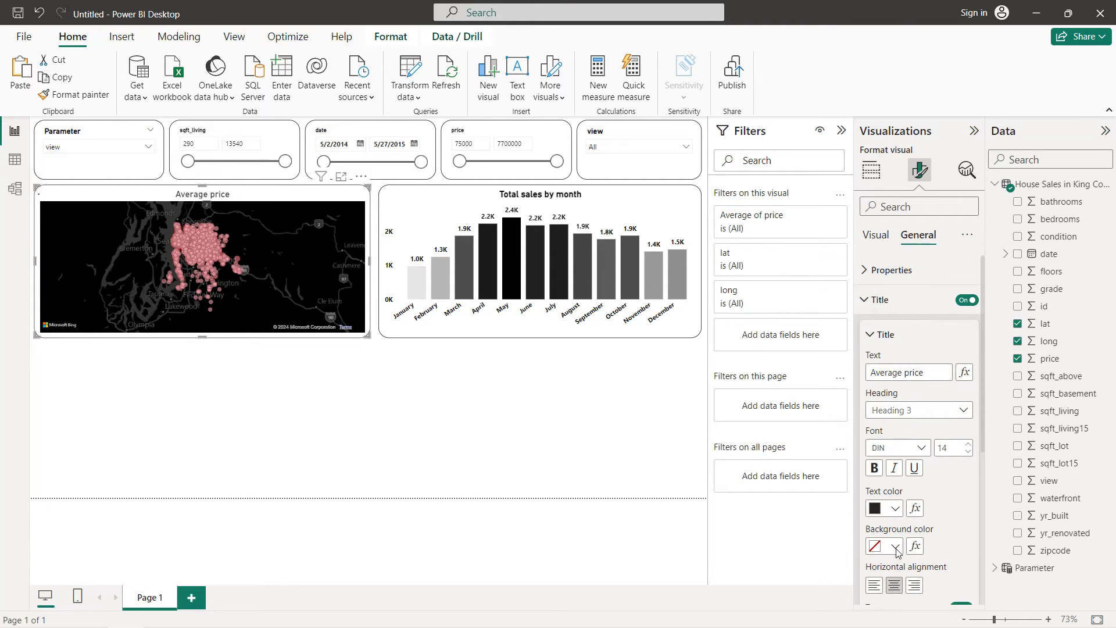
pyautogui.click(895, 510)
pyautogui.click(876, 445)
pyautogui.click(876, 468)
pyautogui.click(344, 409)
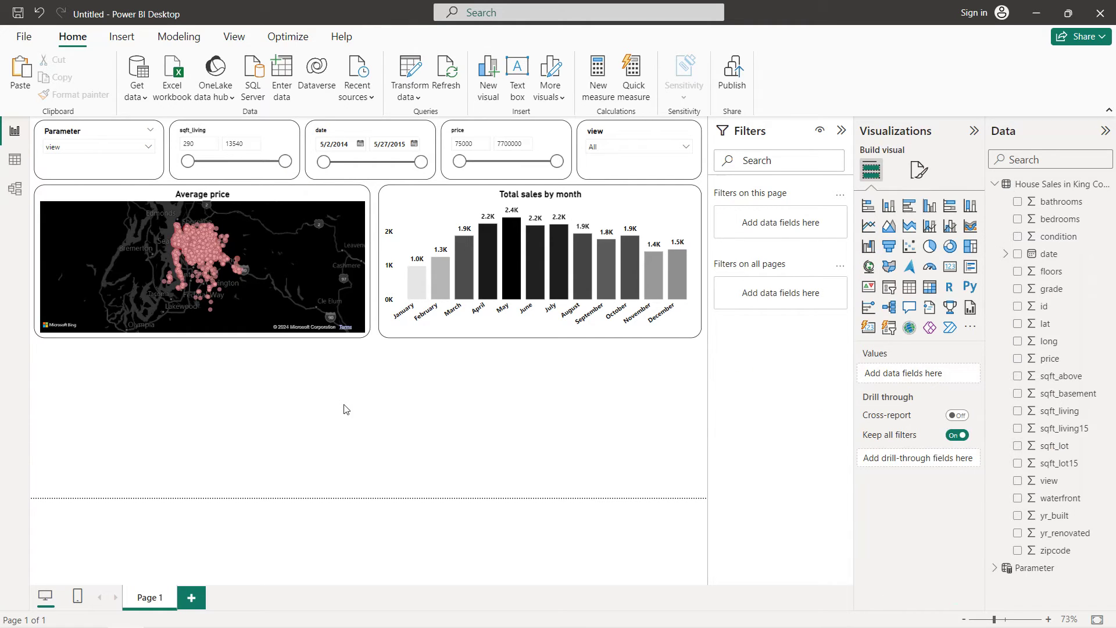
# Add a scatter chart below the map with price on the X axis, set to Don't summarize.
pyautogui.click(910, 247)
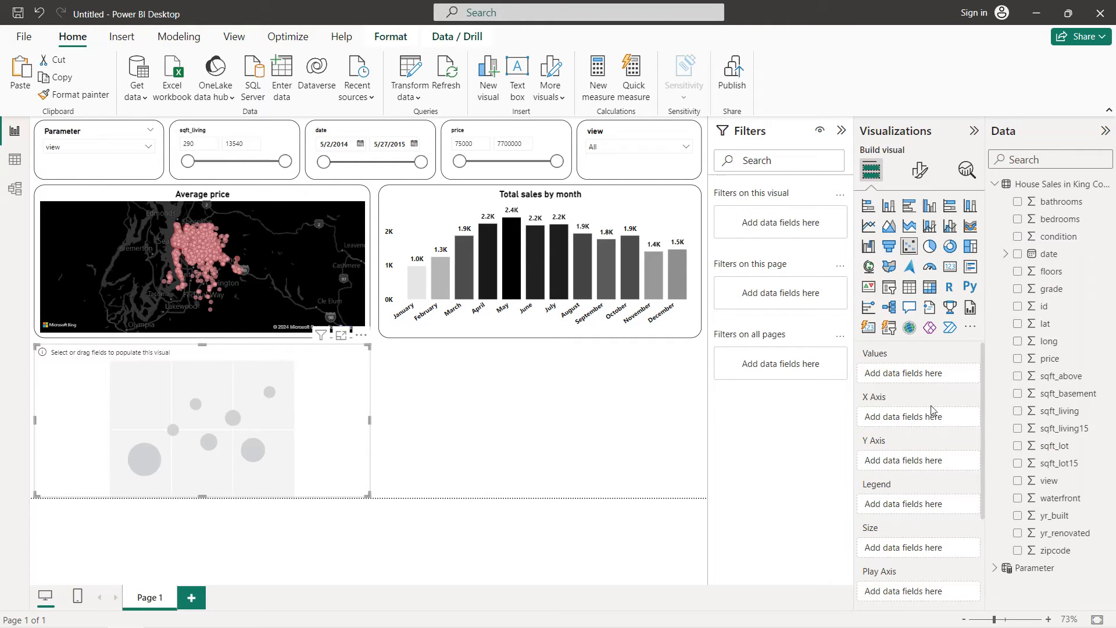
pyautogui.moveTo(1050, 359); pyautogui.dragTo(938, 420)
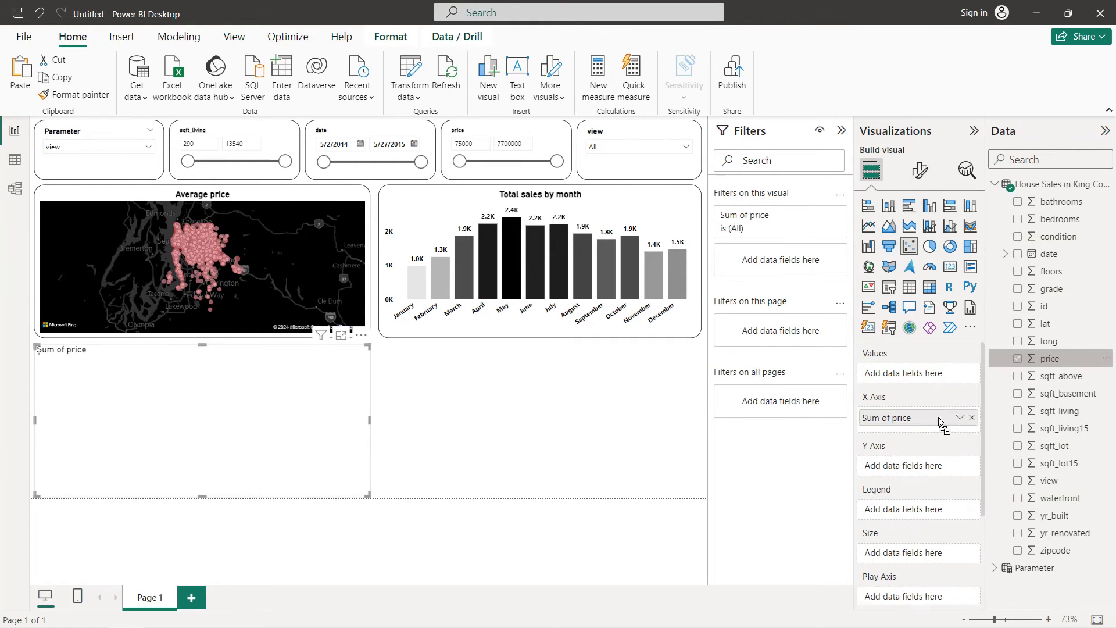
pyautogui.click(960, 417)
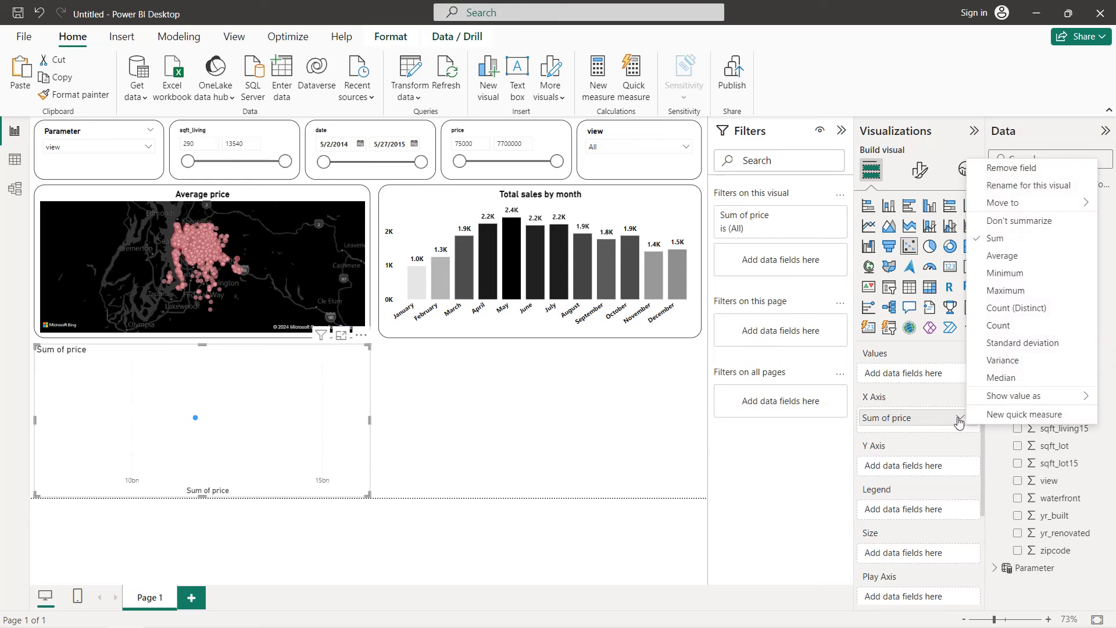
pyautogui.click(1007, 236)
pyautogui.click(959, 417)
pyautogui.click(1019, 220)
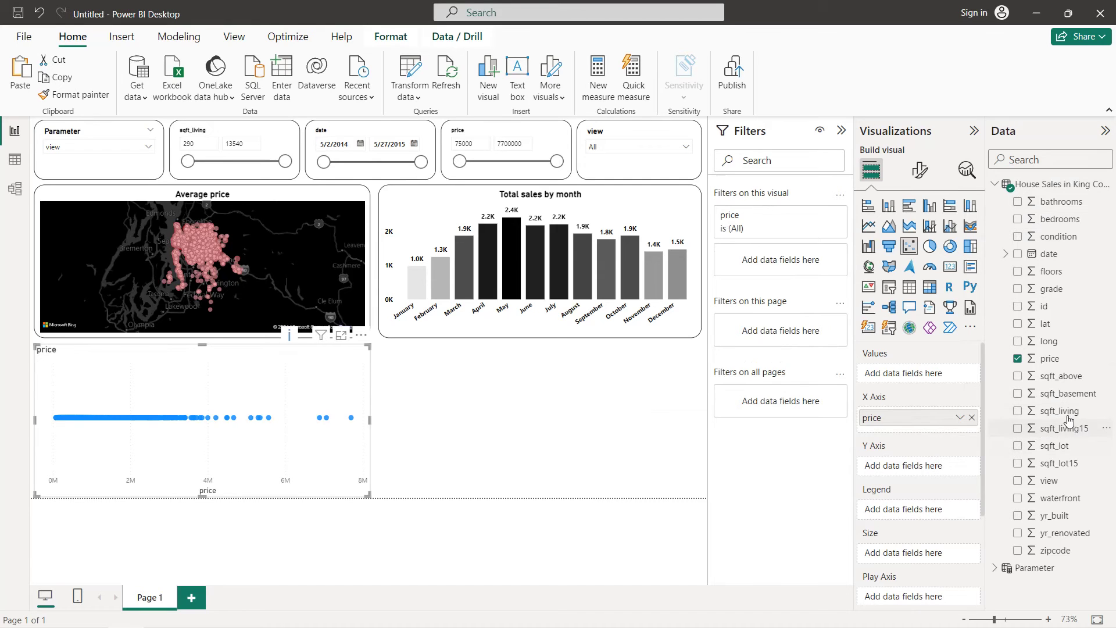
# Put sqft_living on the scatter chart's Y axis and set it to Don't summarize.
pyautogui.moveTo(1065, 411); pyautogui.dragTo(957, 472)
pyautogui.click(959, 467)
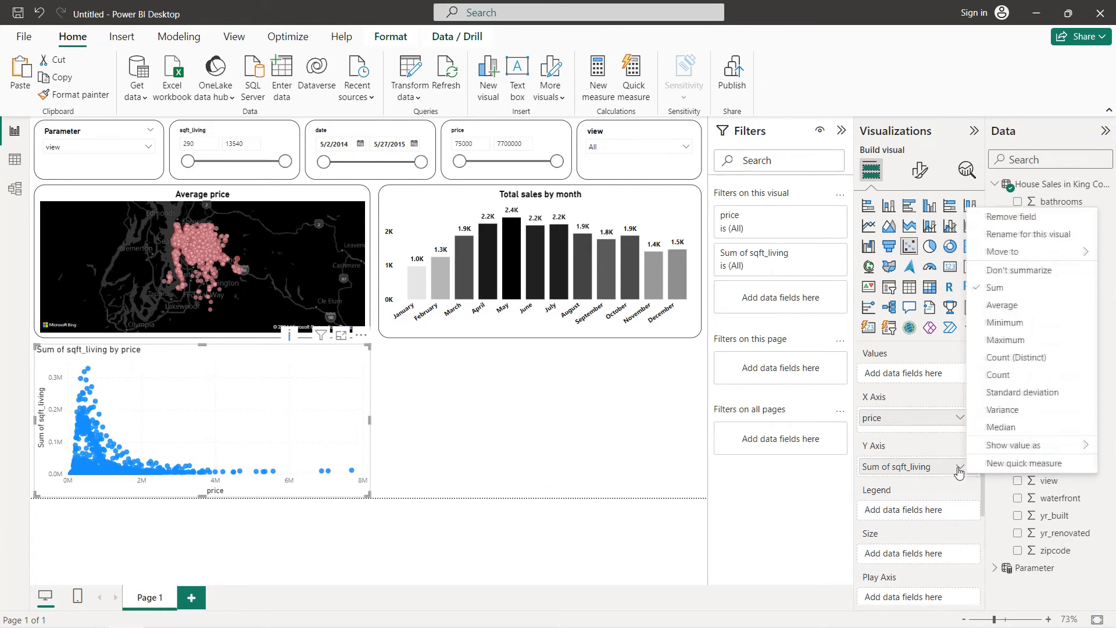
pyautogui.click(1023, 274)
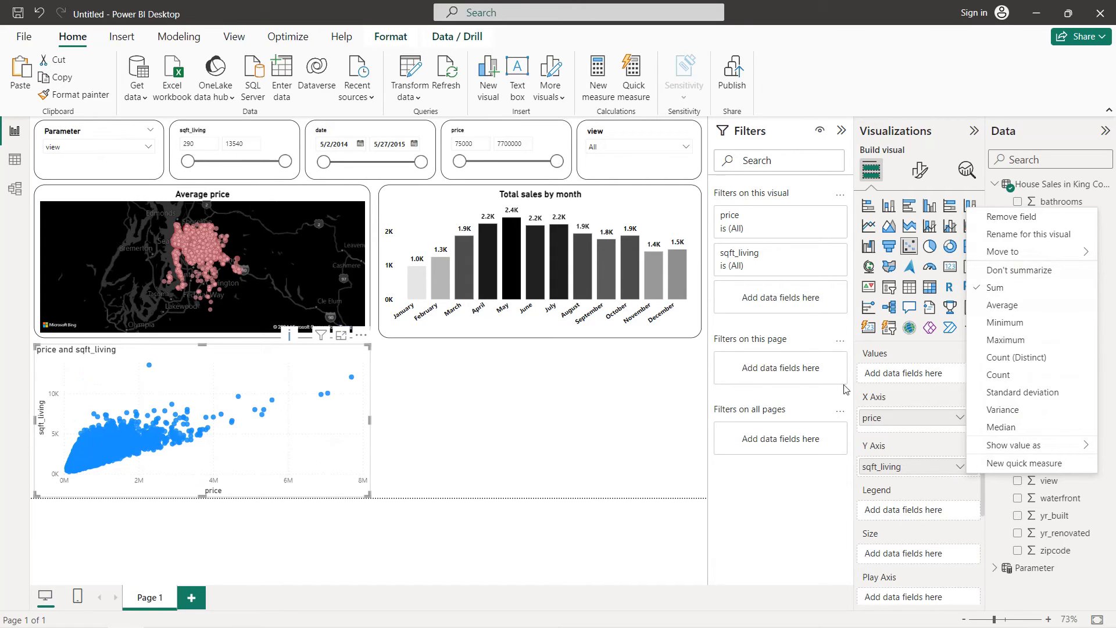
# Turn off the scatter chart's gridlines.
pyautogui.click(920, 174)
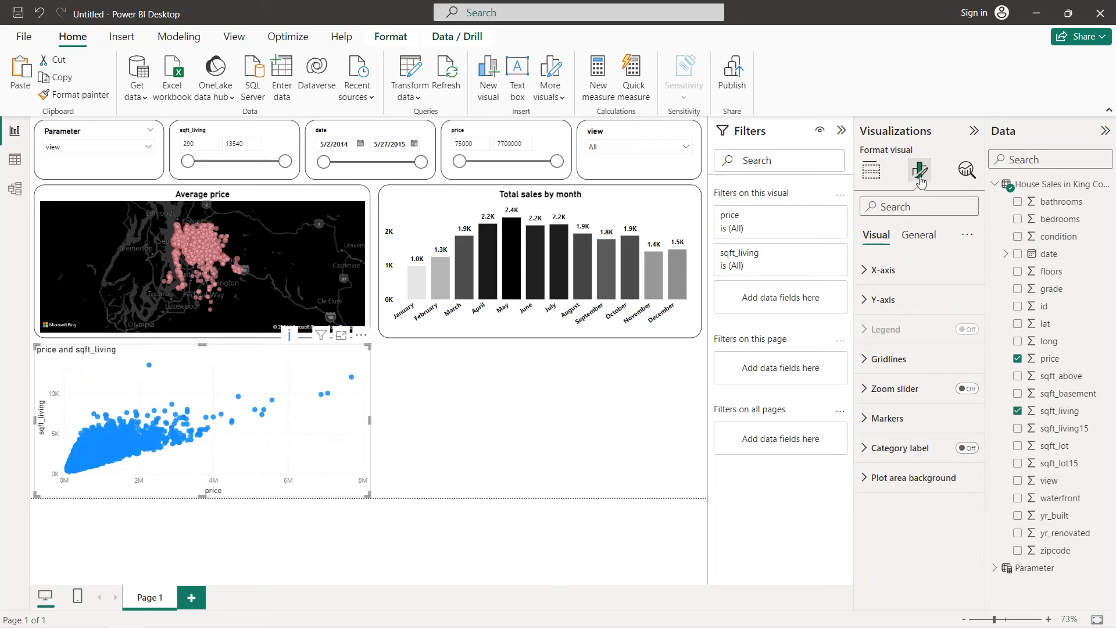
pyautogui.click(928, 362)
pyautogui.click(960, 394)
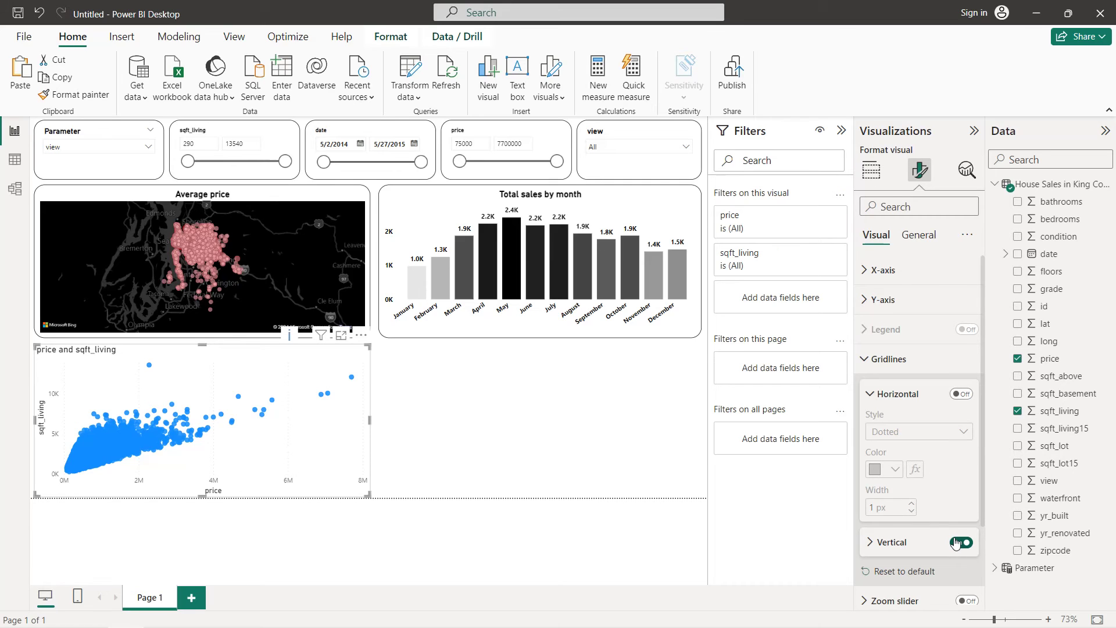
pyautogui.click(906, 366)
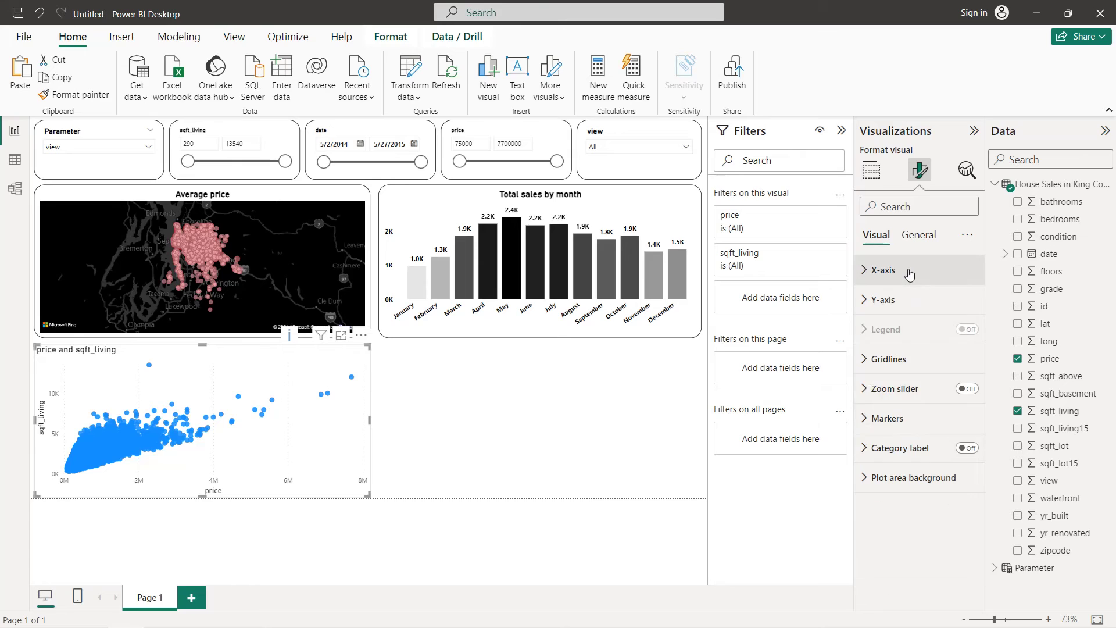
# Make the scatter chart's X-axis values bold and black.
pyautogui.click(878, 277)
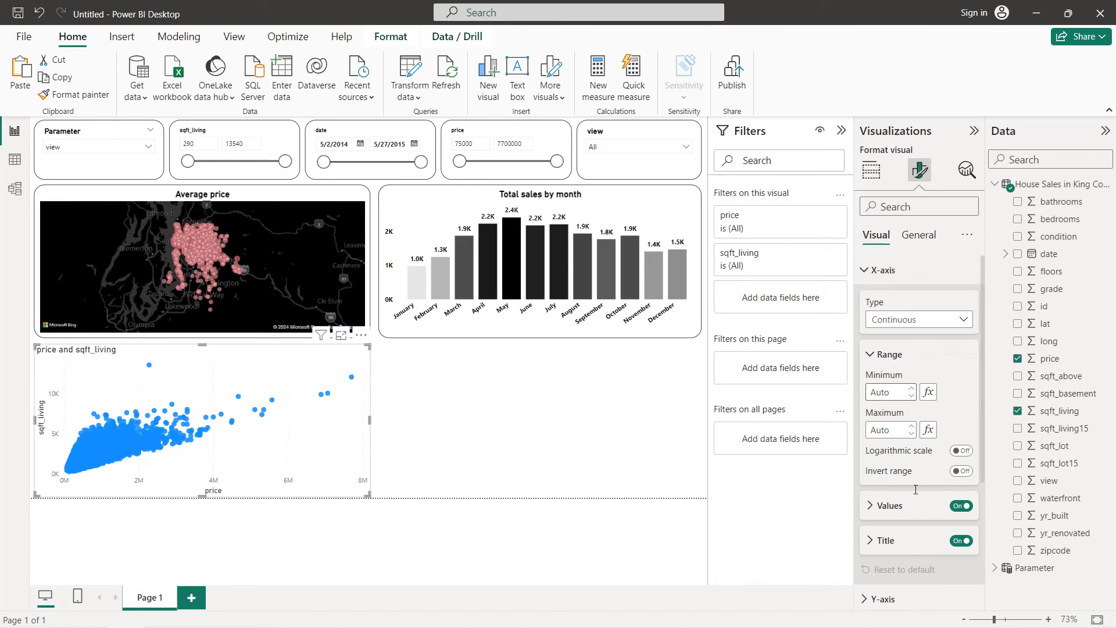
pyautogui.scroll(-2, 913, 511)
pyautogui.click(889, 398)
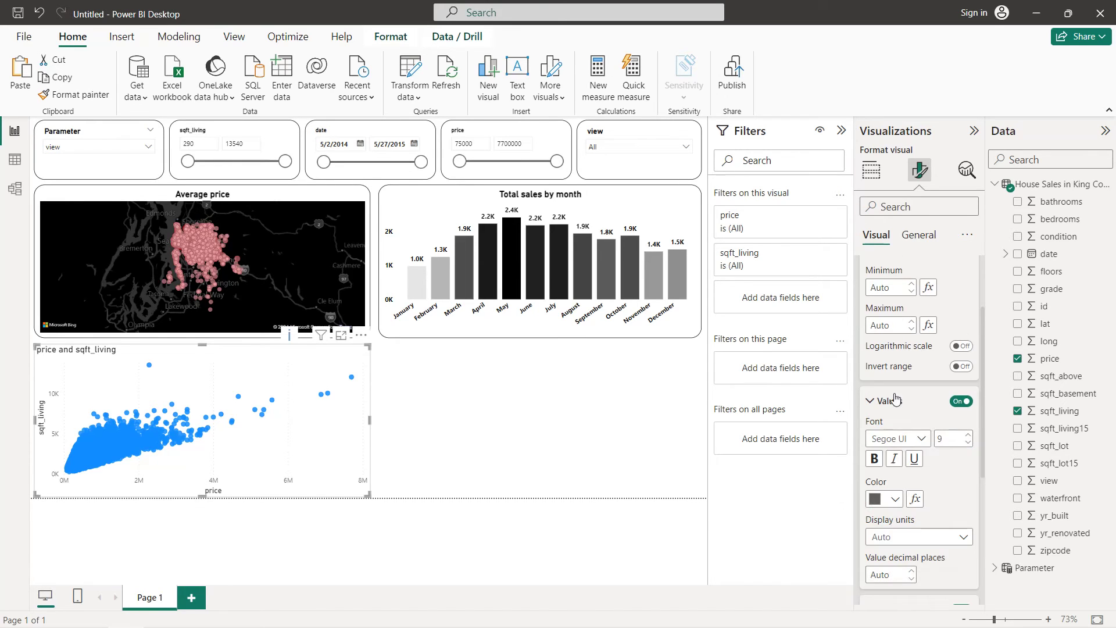
pyautogui.scroll(-1, 884, 418)
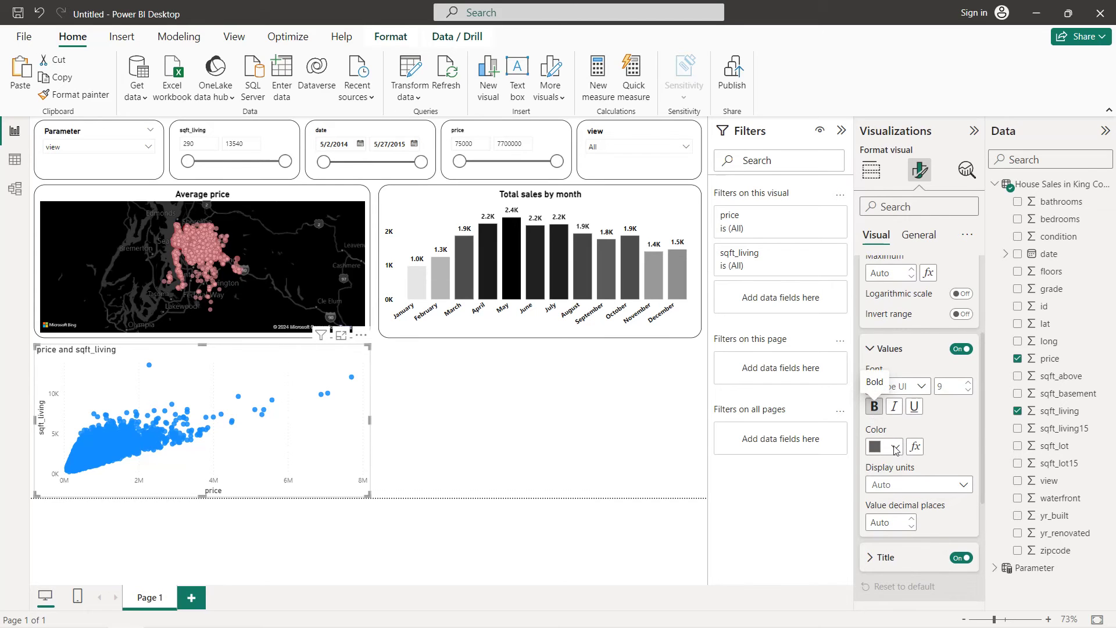
pyautogui.click(896, 447)
pyautogui.click(885, 389)
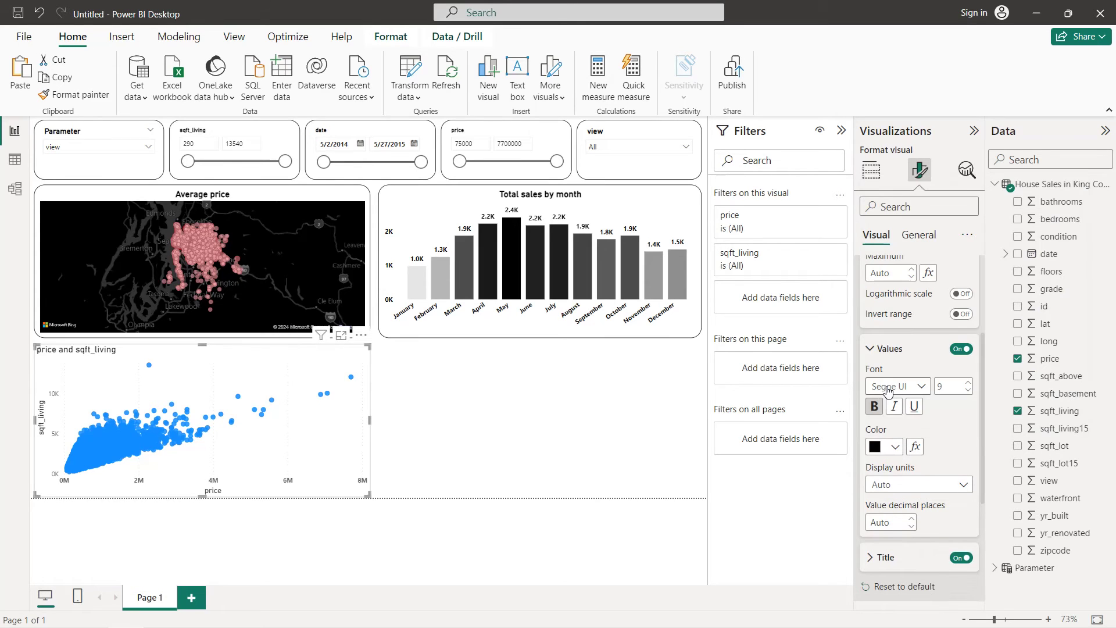
# Make the scatter chart's X-axis title bold and black.
pyautogui.scroll(-3, 893, 407)
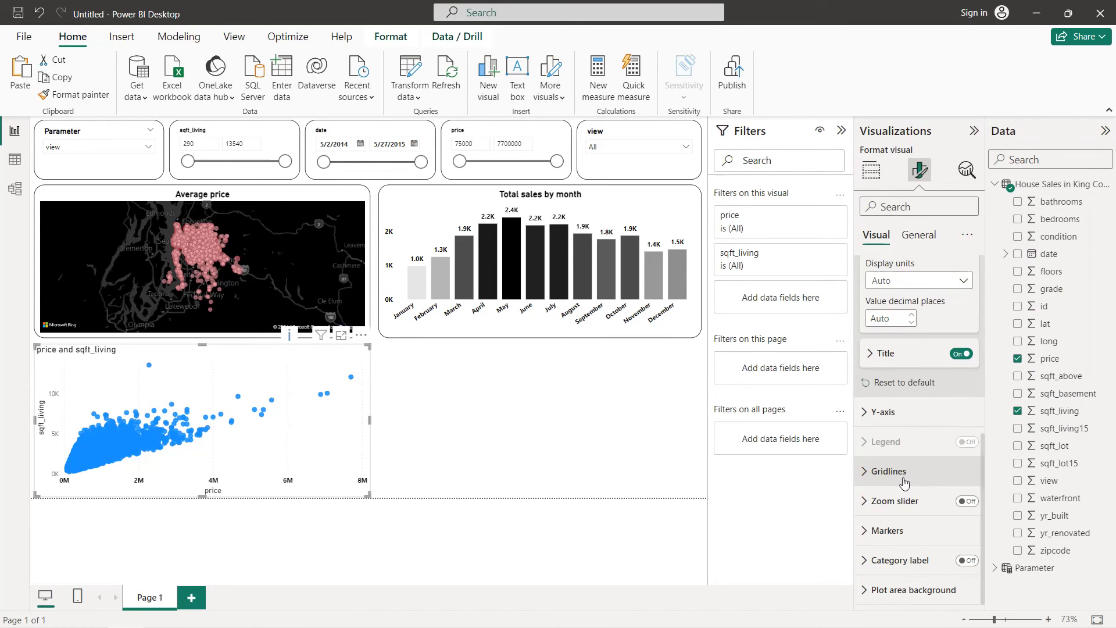
pyautogui.click(886, 353)
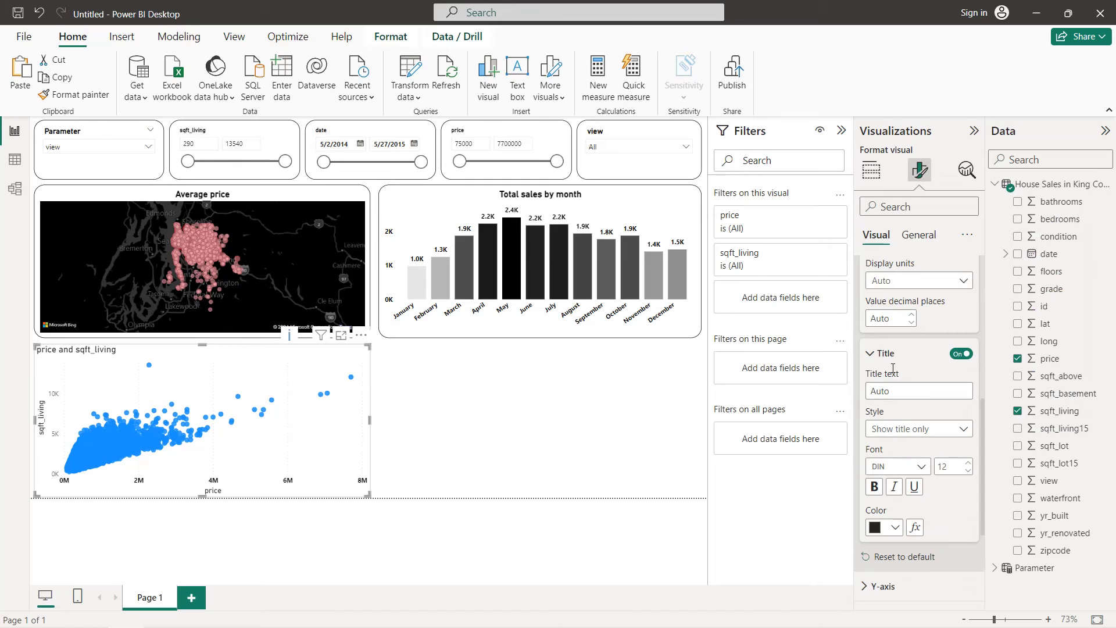
pyautogui.click(894, 529)
pyautogui.click(905, 463)
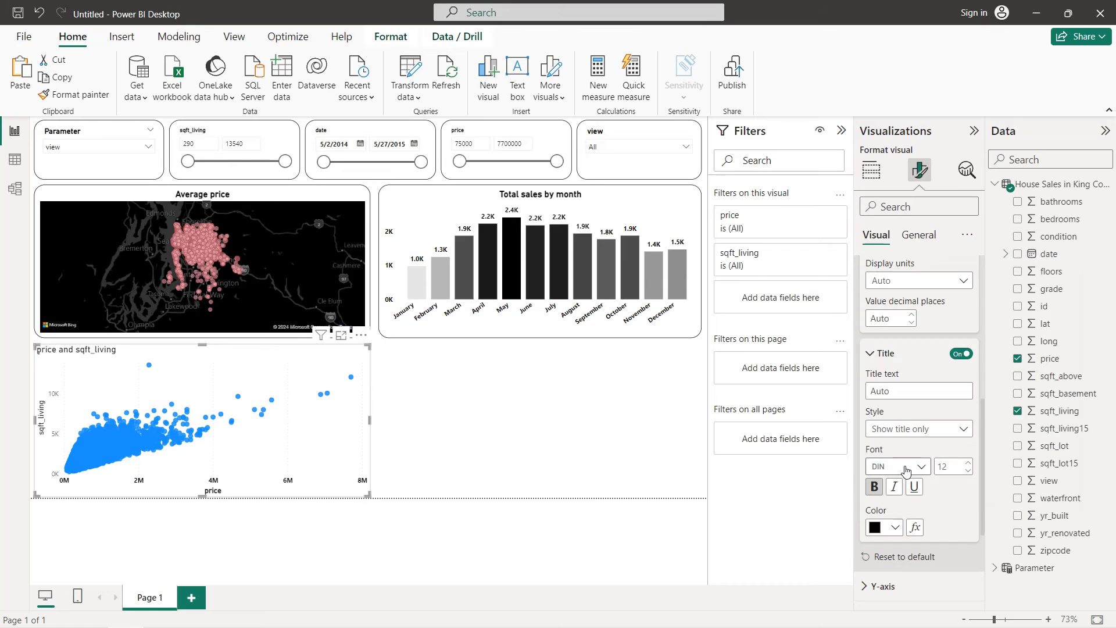
# Make the scatter chart's Y-axis values bold and black.
pyautogui.scroll(-3, 905, 470)
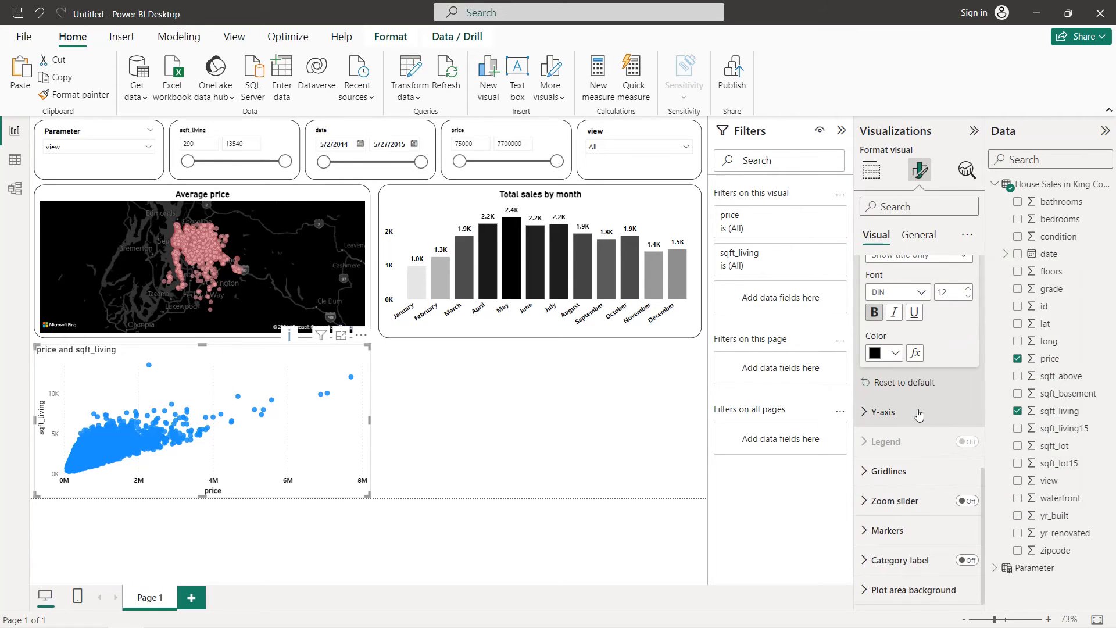
pyautogui.click(917, 413)
pyautogui.scroll(-4, 909, 458)
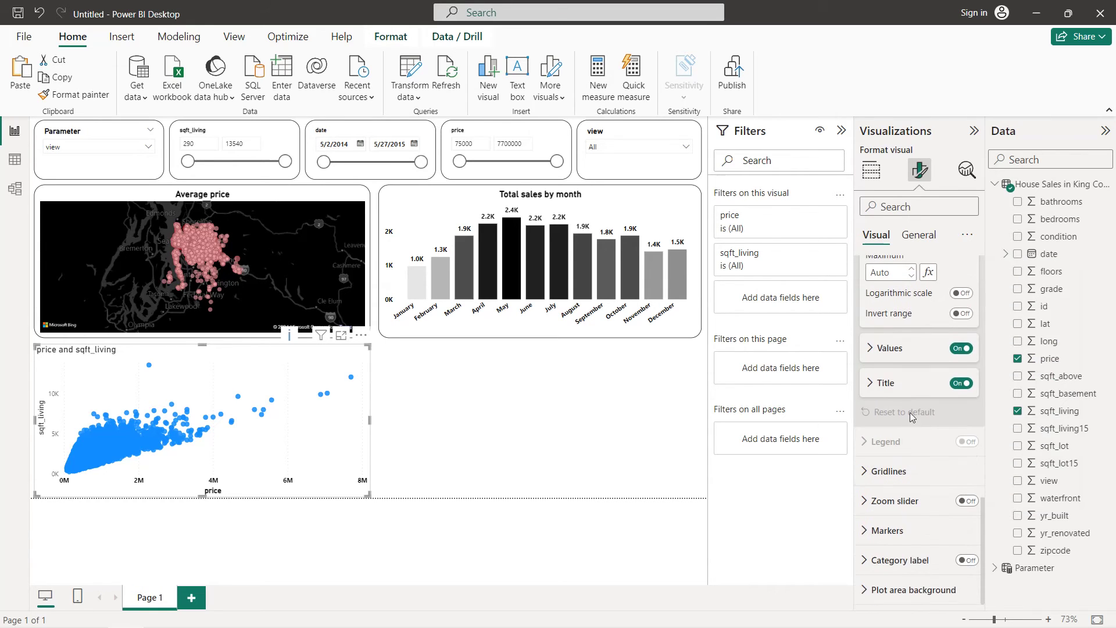
pyautogui.click(910, 352)
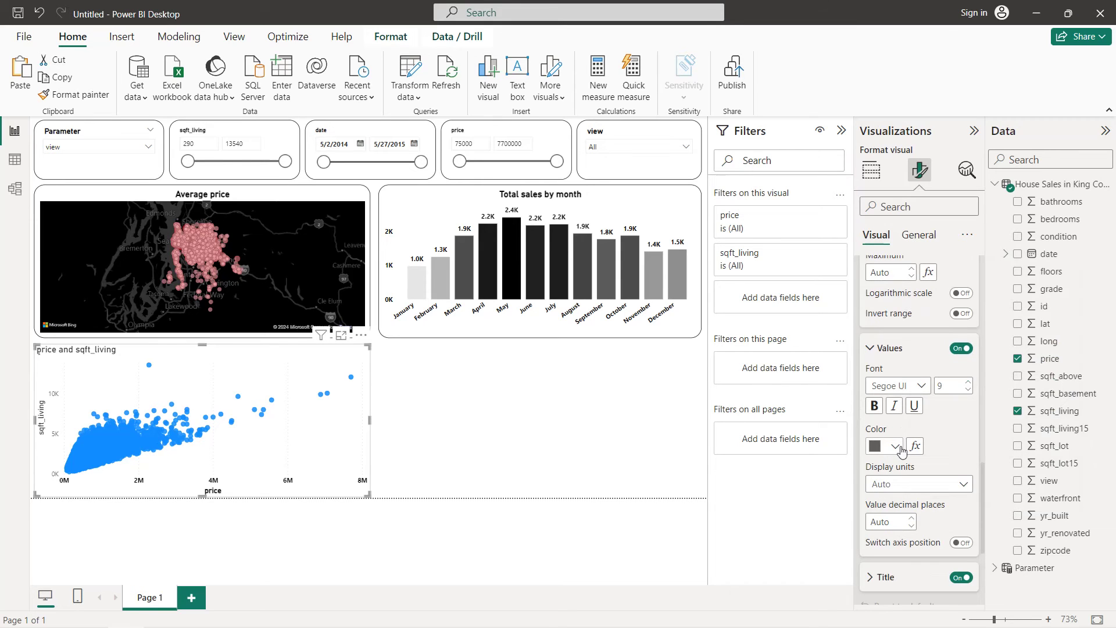
pyautogui.click(897, 446)
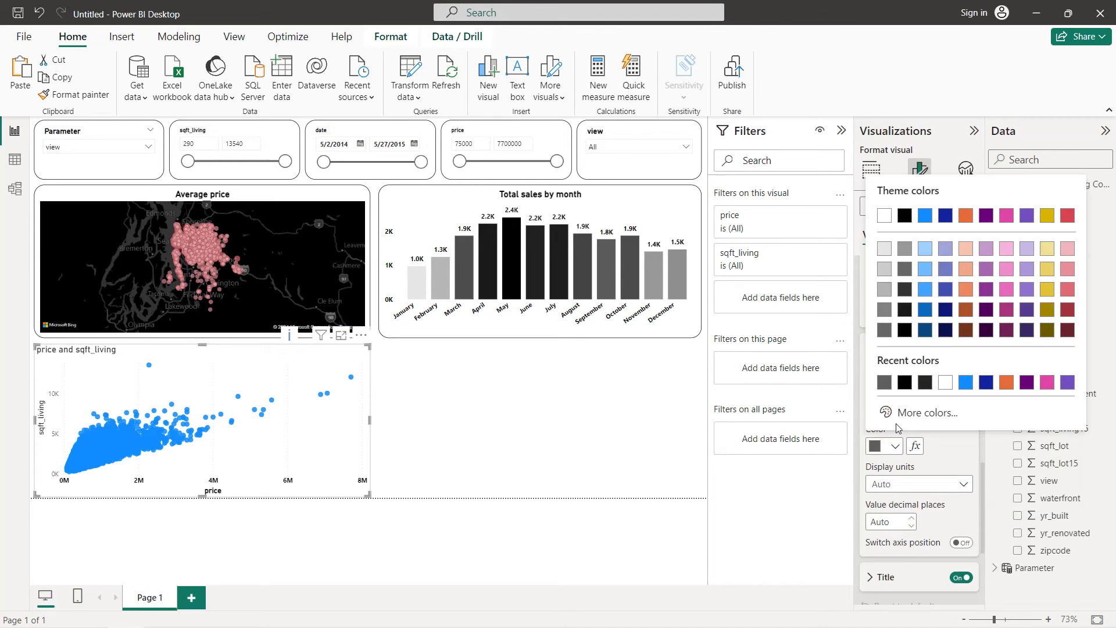
pyautogui.click(910, 386)
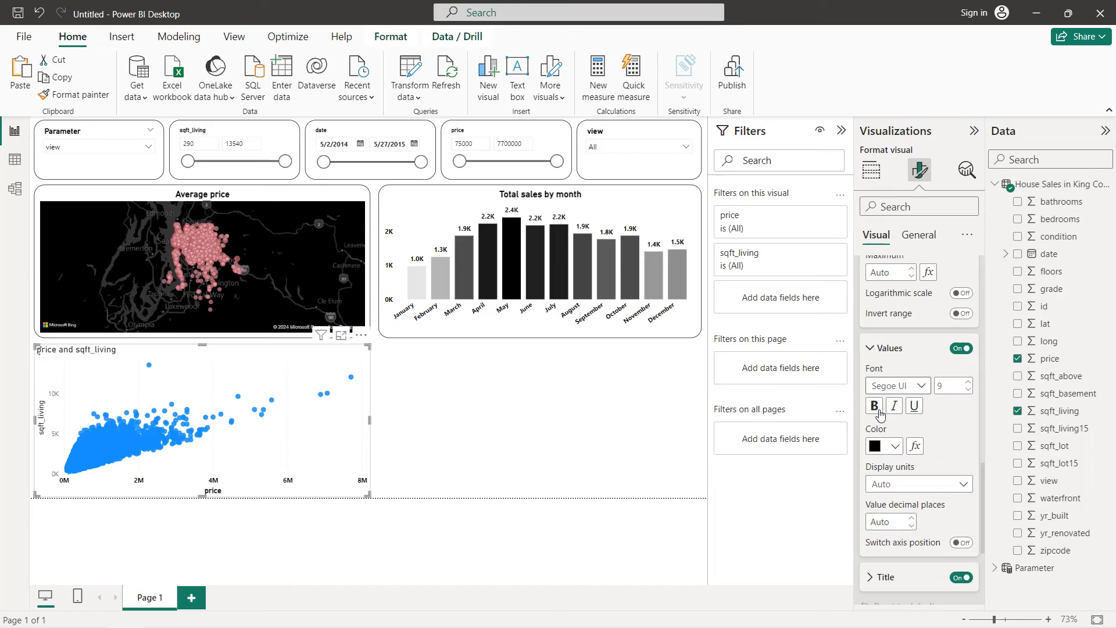
# Make the scatter chart's Y-axis title bold and black.
pyautogui.scroll(-3, 922, 442)
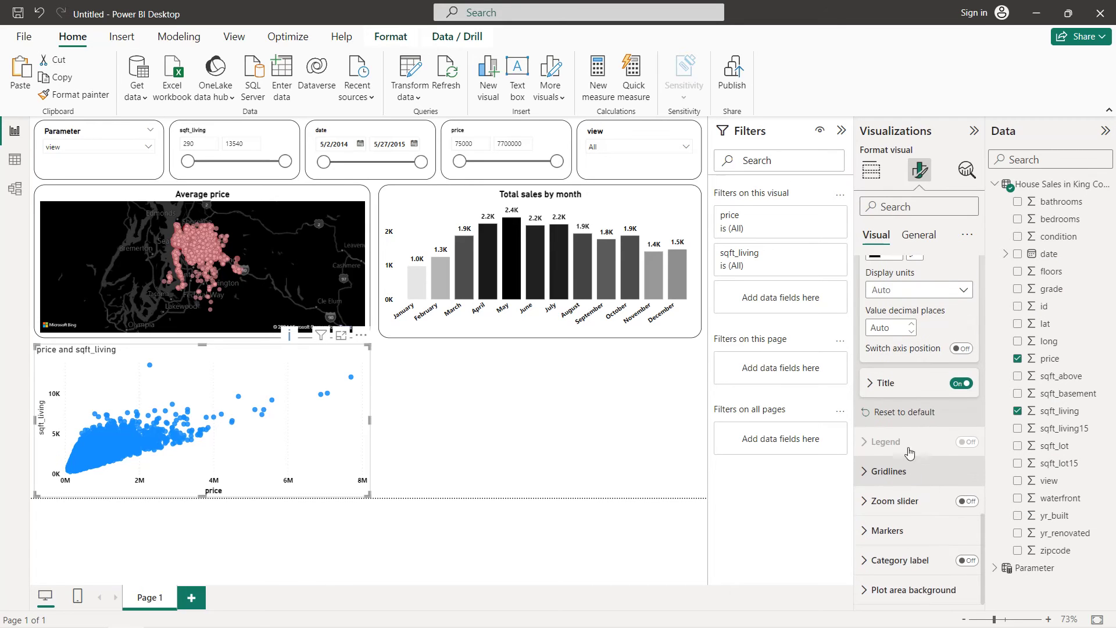
pyautogui.click(885, 389)
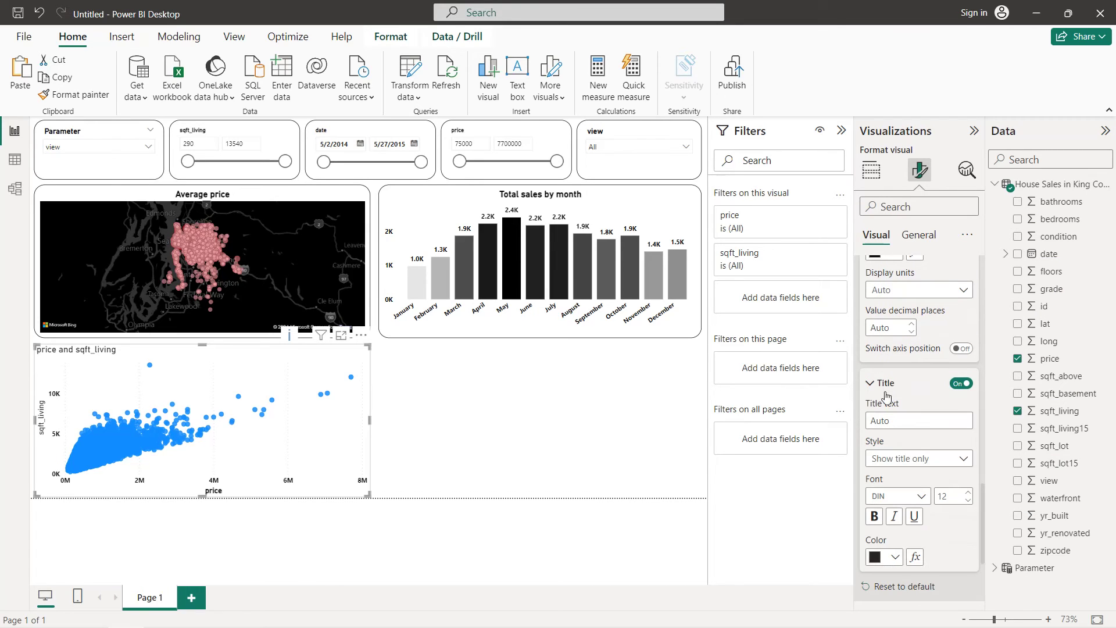
pyautogui.click(895, 556)
pyautogui.click(884, 494)
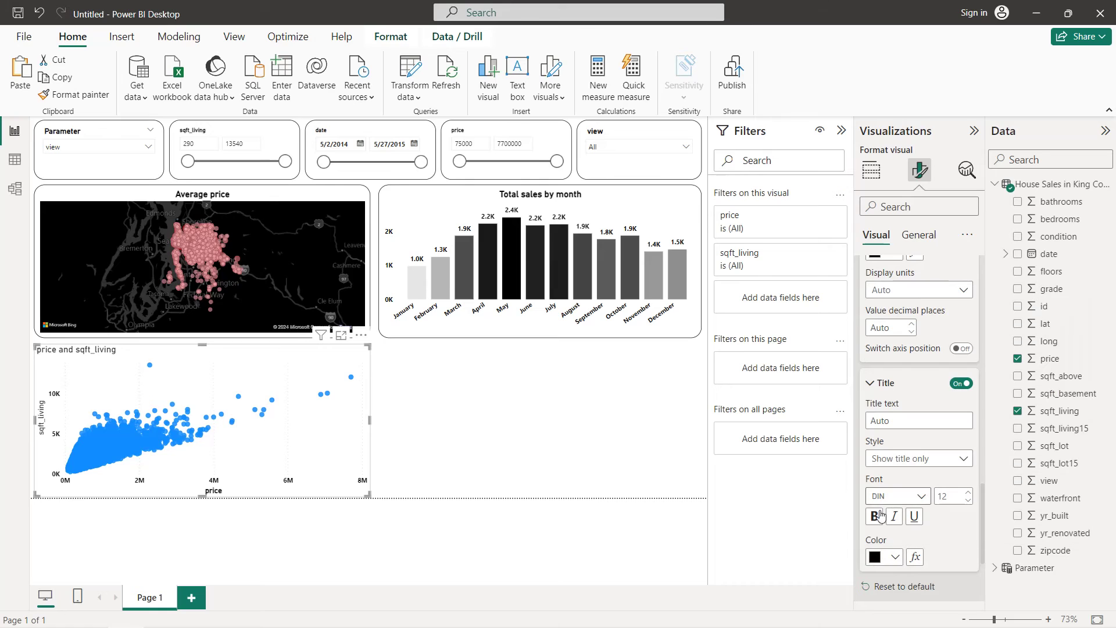
pyautogui.click(875, 517)
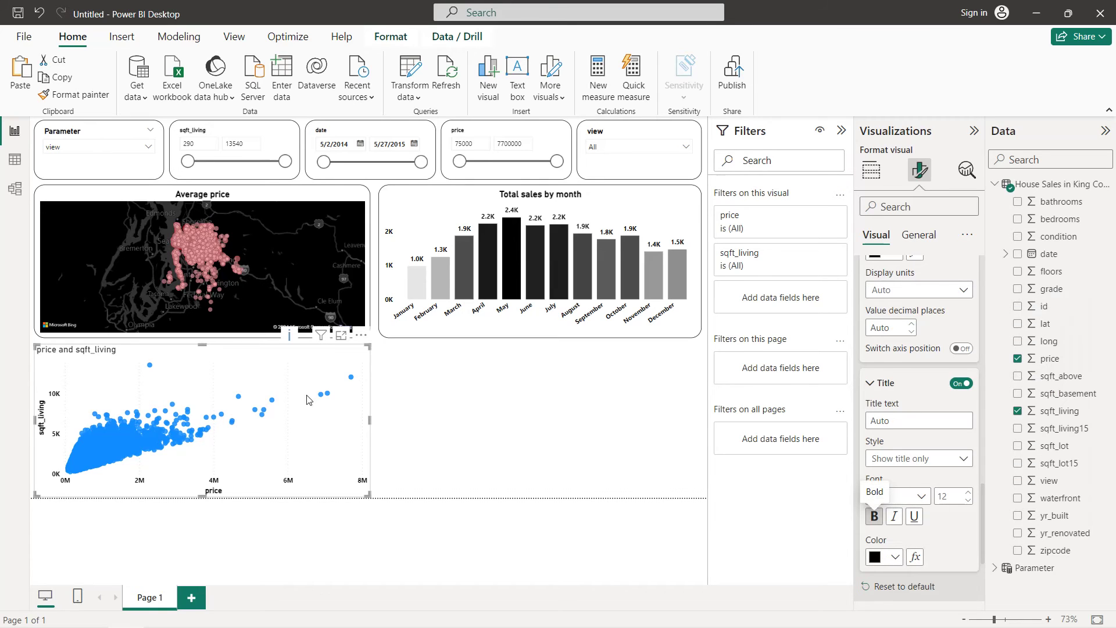
# Turn on the scatter chart's visual border and set its rounded corners to 20 px.
pyautogui.click(918, 237)
pyautogui.click(911, 331)
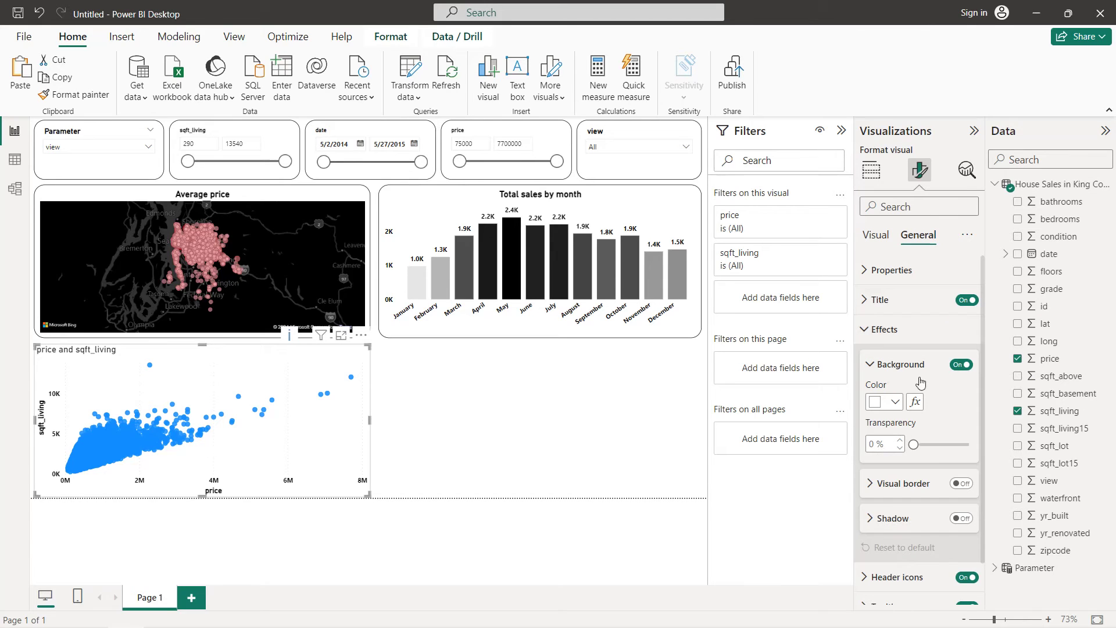
pyautogui.click(967, 483)
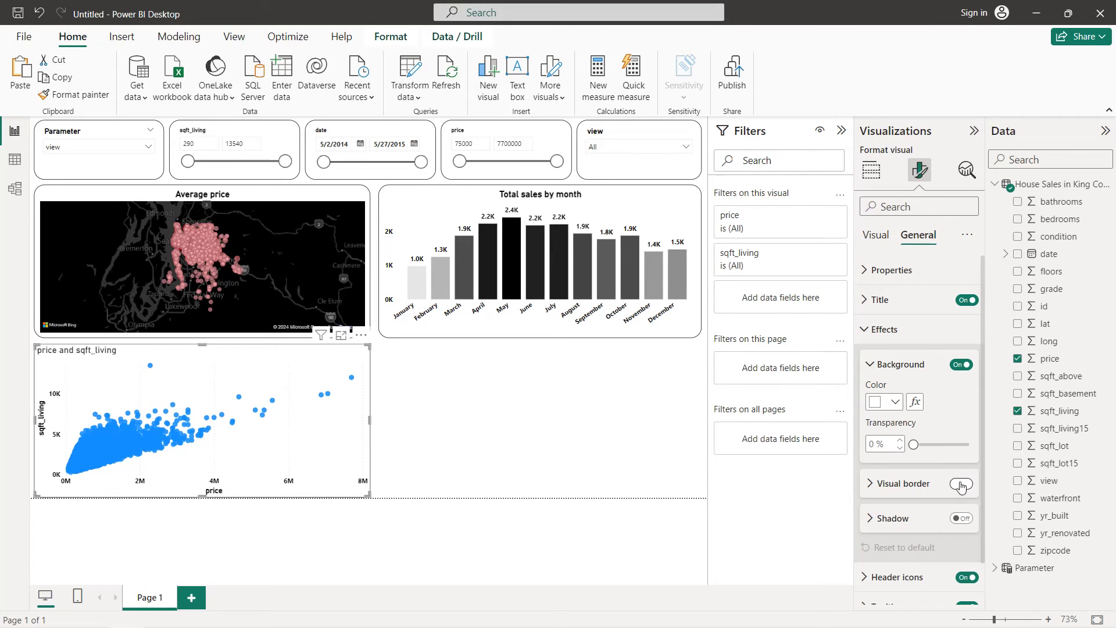
pyautogui.click(917, 485)
pyautogui.scroll(-2, 867, 503)
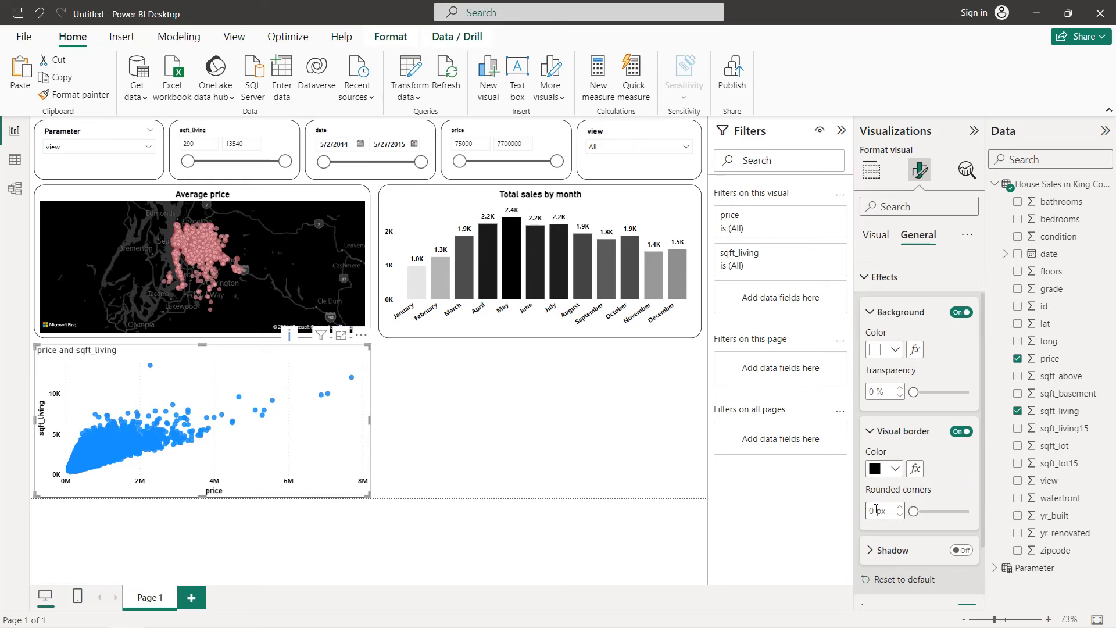
pyautogui.click(873, 510)
pyautogui.write('20')
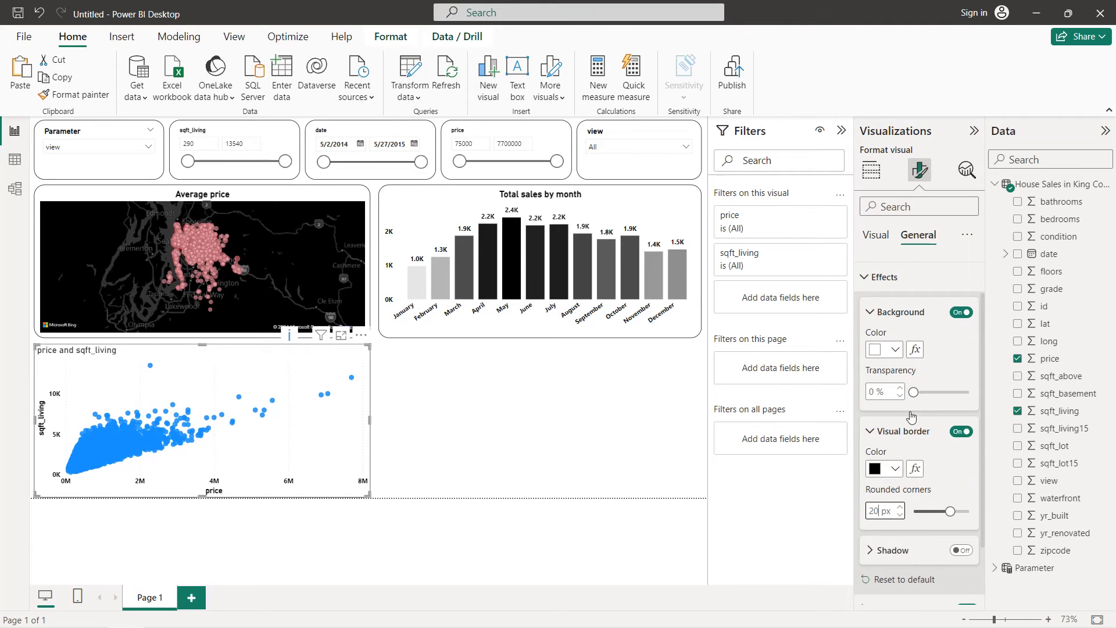
# Center the scatter chart's title and make it bold and black.
pyautogui.click(900, 281)
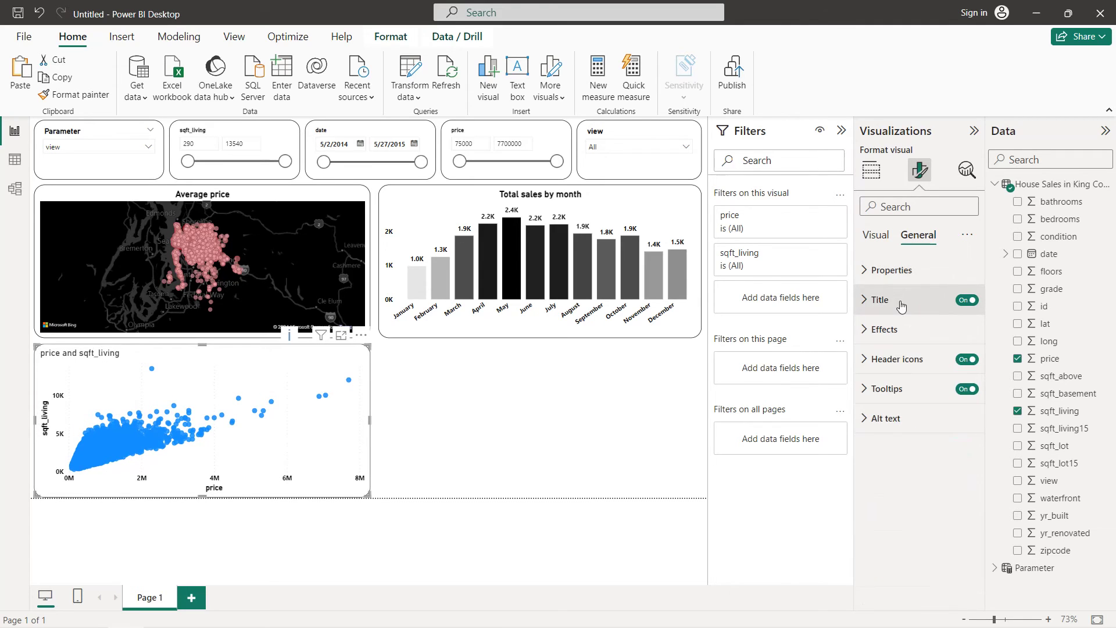
pyautogui.click(901, 299)
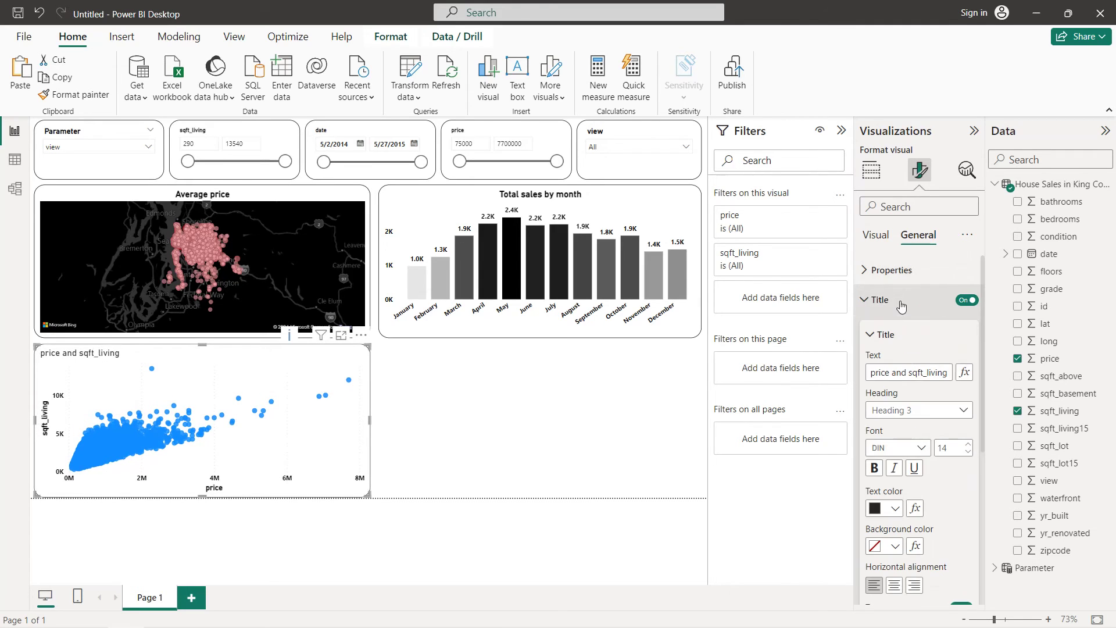
pyautogui.click(894, 585)
pyautogui.click(892, 508)
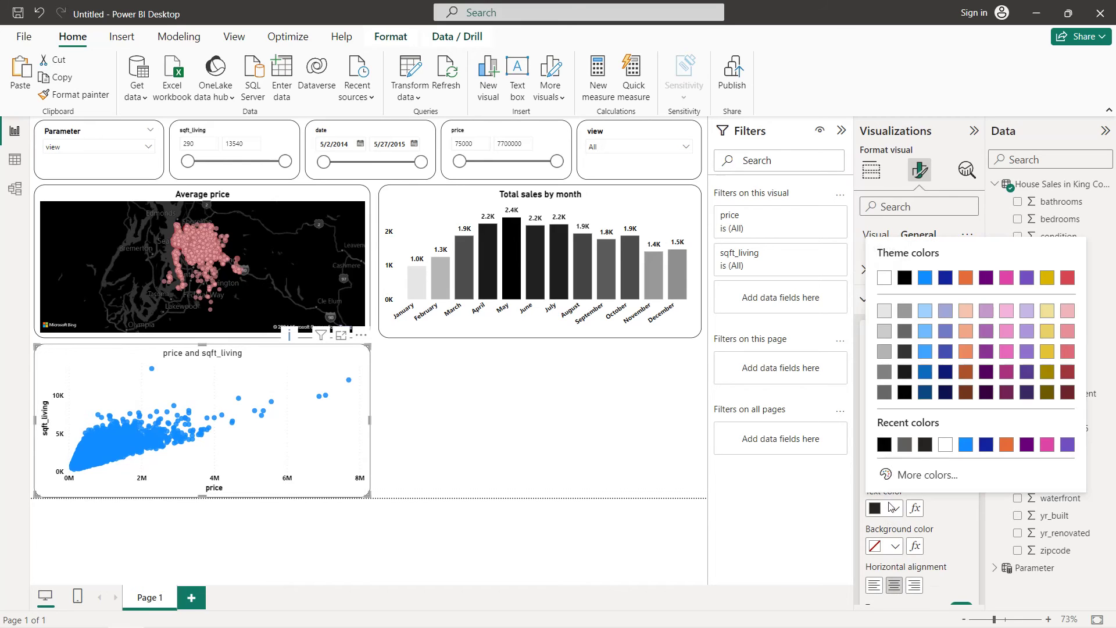
pyautogui.click(884, 445)
pyautogui.click(874, 470)
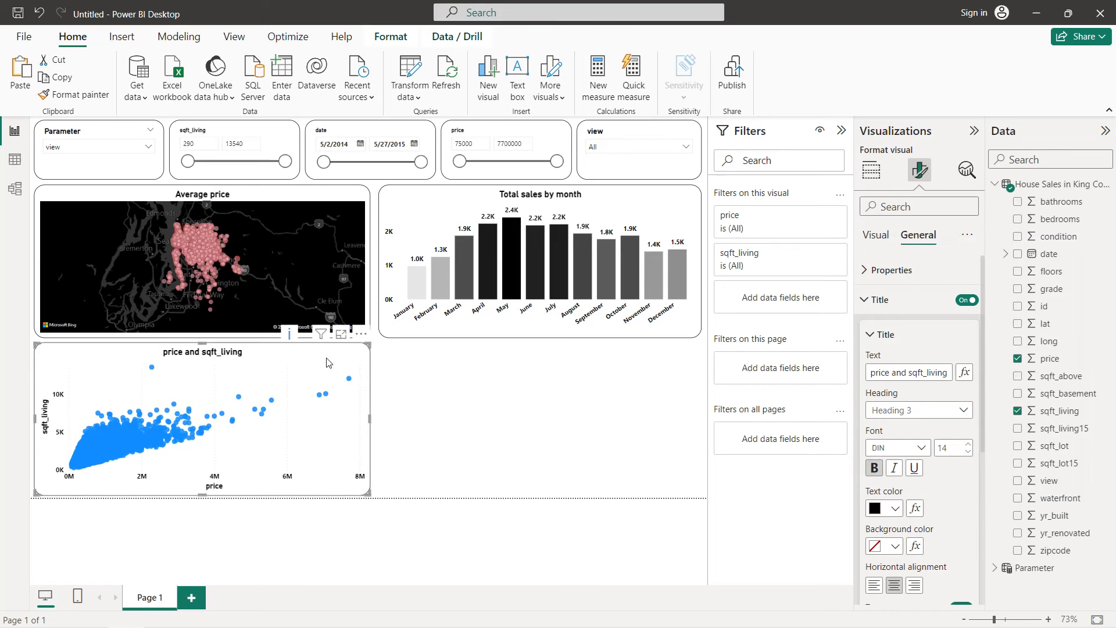
pyautogui.click(269, 193)
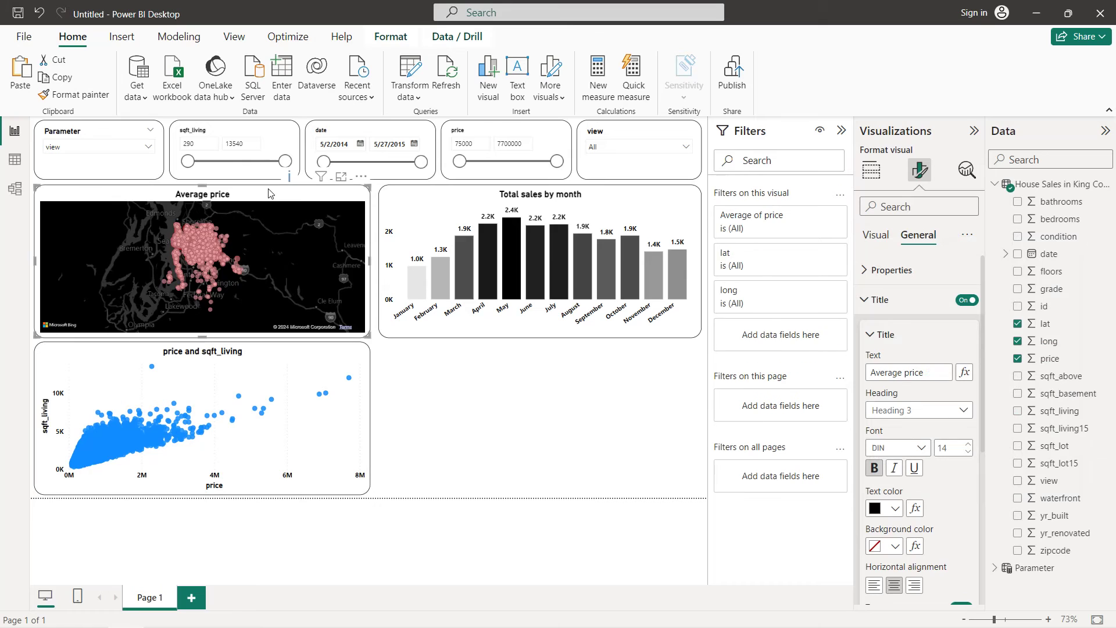
pyautogui.doubleClick(487, 403)
pyautogui.click(302, 368)
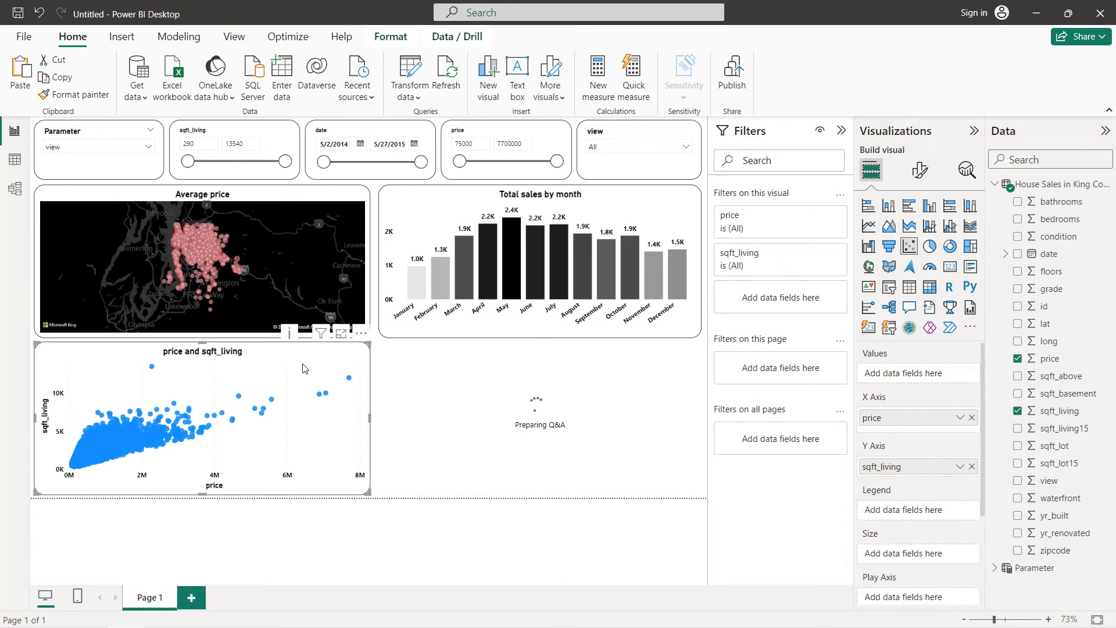
pyautogui.click(692, 339)
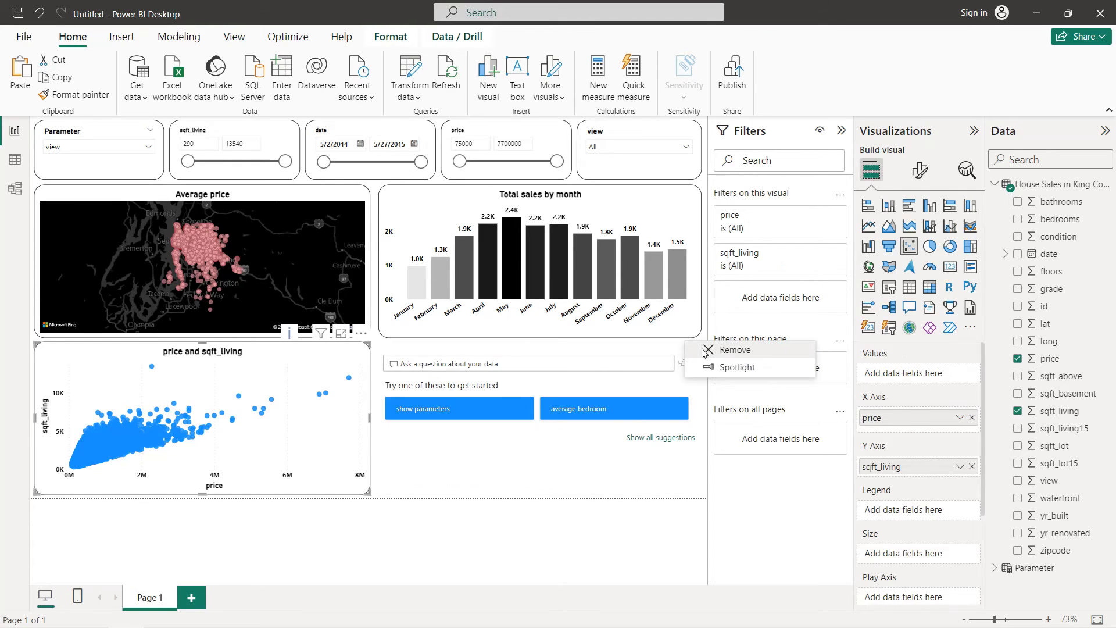
pyautogui.click(703, 350)
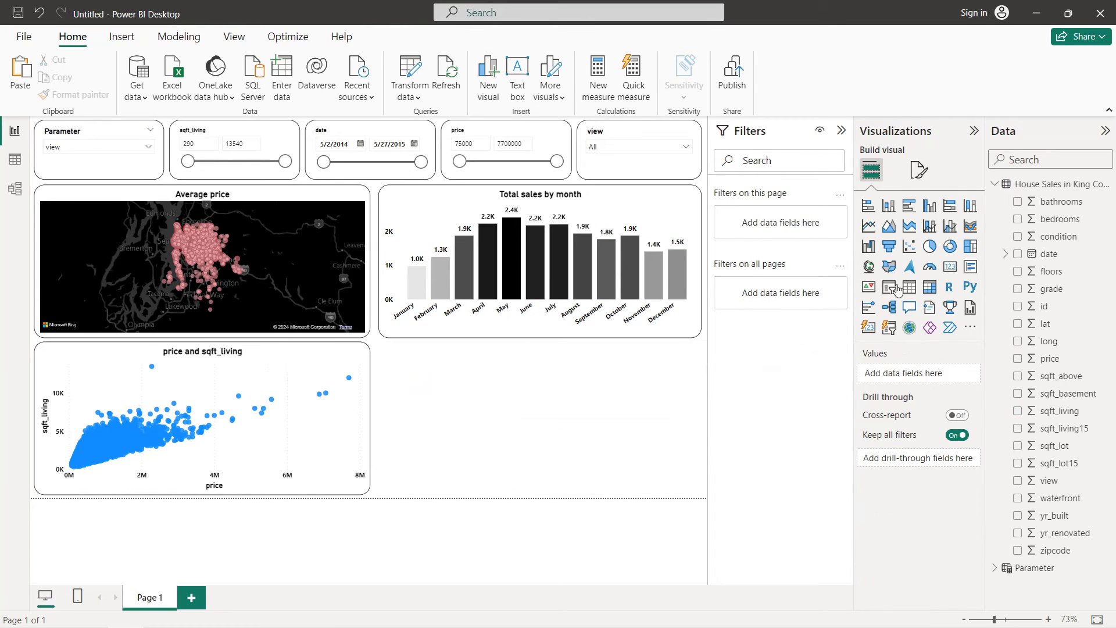
# Turn off the vertical gridlines of the scatter chart.
pyautogui.click(317, 358)
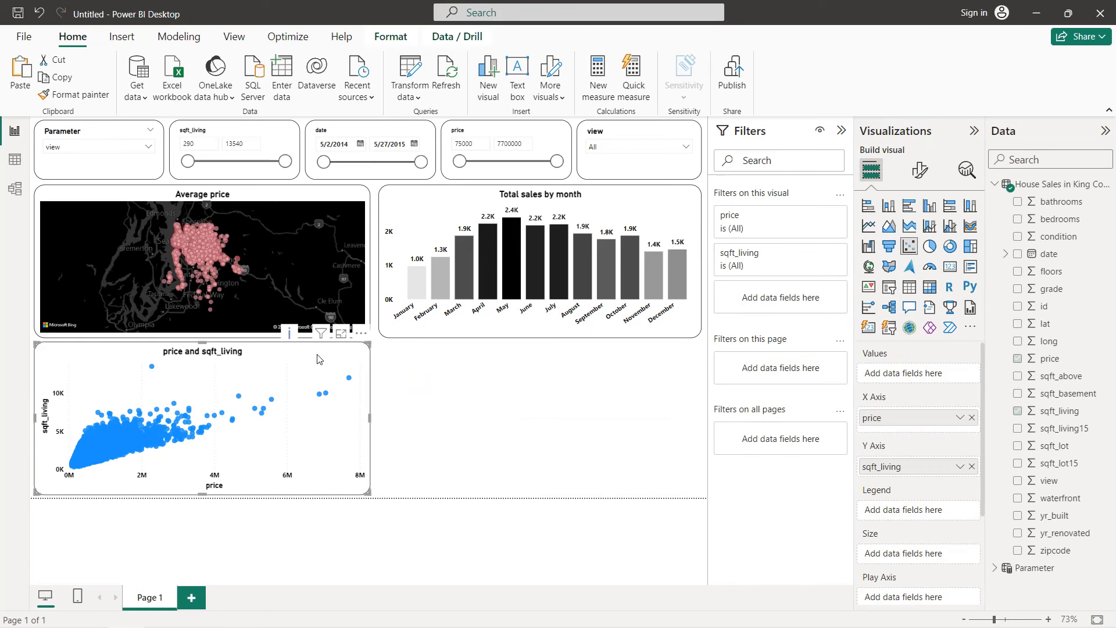
pyautogui.click(920, 170)
pyautogui.click(927, 357)
pyautogui.scroll(-1, 927, 379)
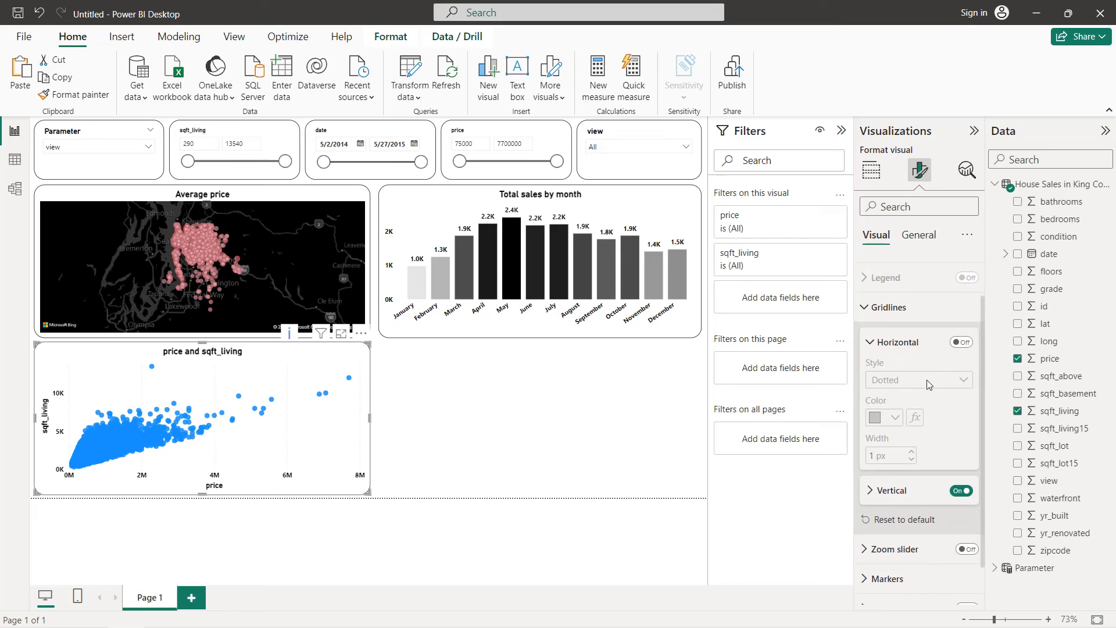
pyautogui.click(961, 493)
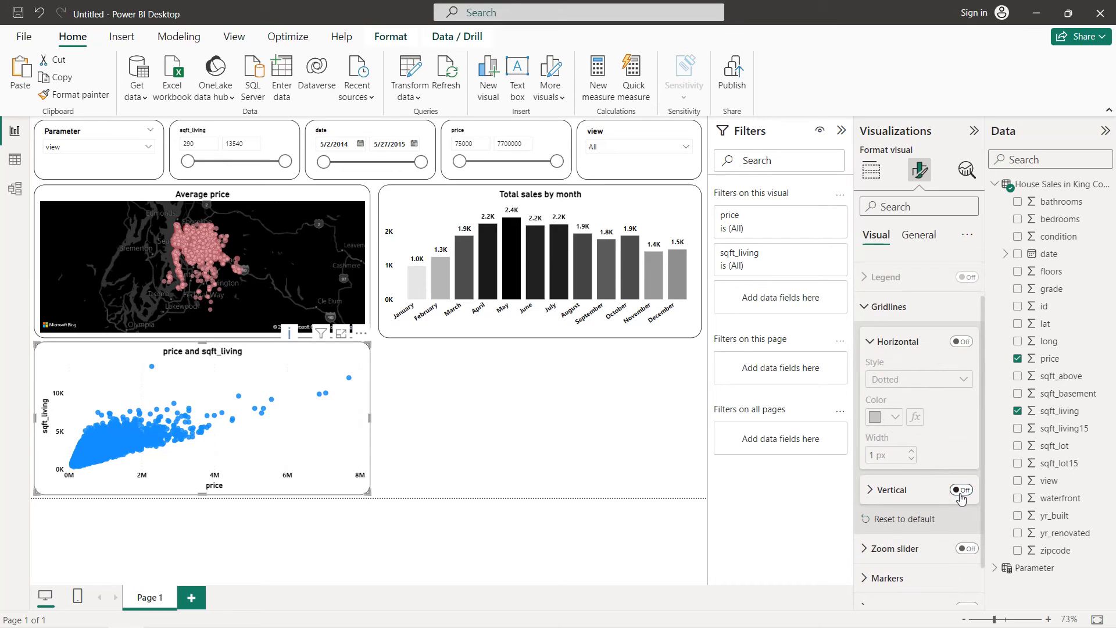
pyautogui.click(866, 308)
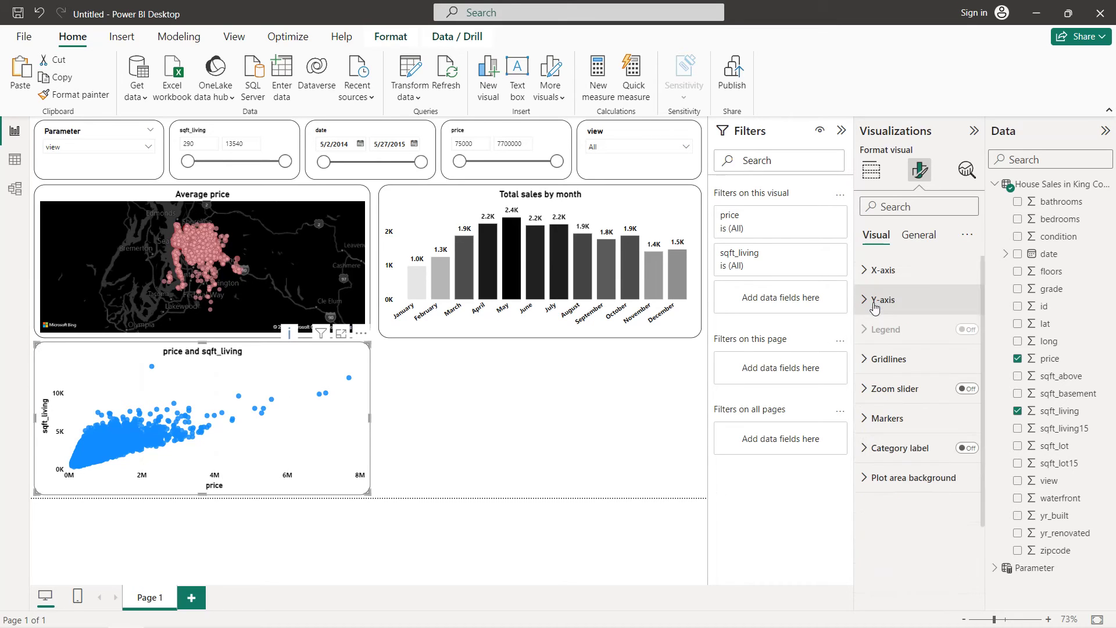
# Set up gradient conditional formatting for the scatter chart's marker color, based on price with Average summarization.
pyautogui.click(888, 419)
pyautogui.scroll(-4, 895, 422)
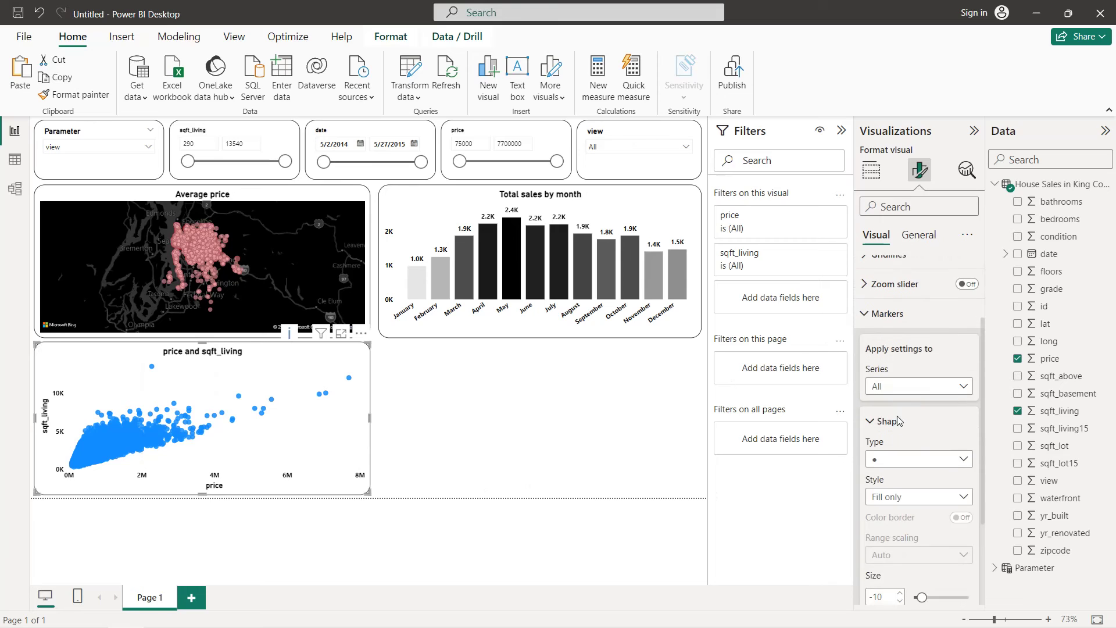
pyautogui.click(893, 501)
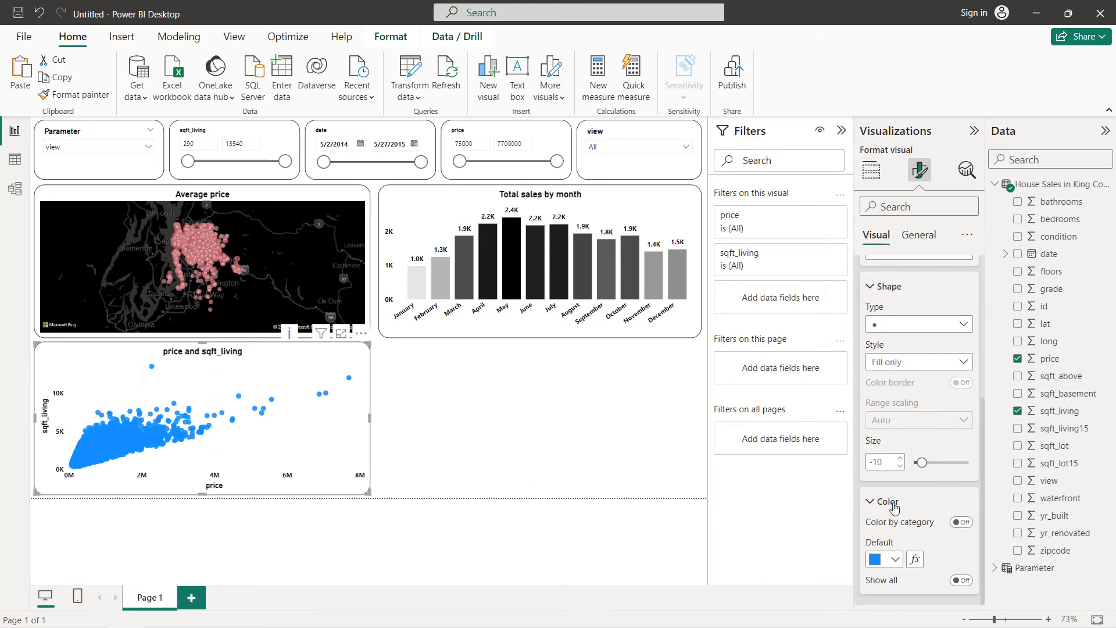
pyautogui.click(916, 507)
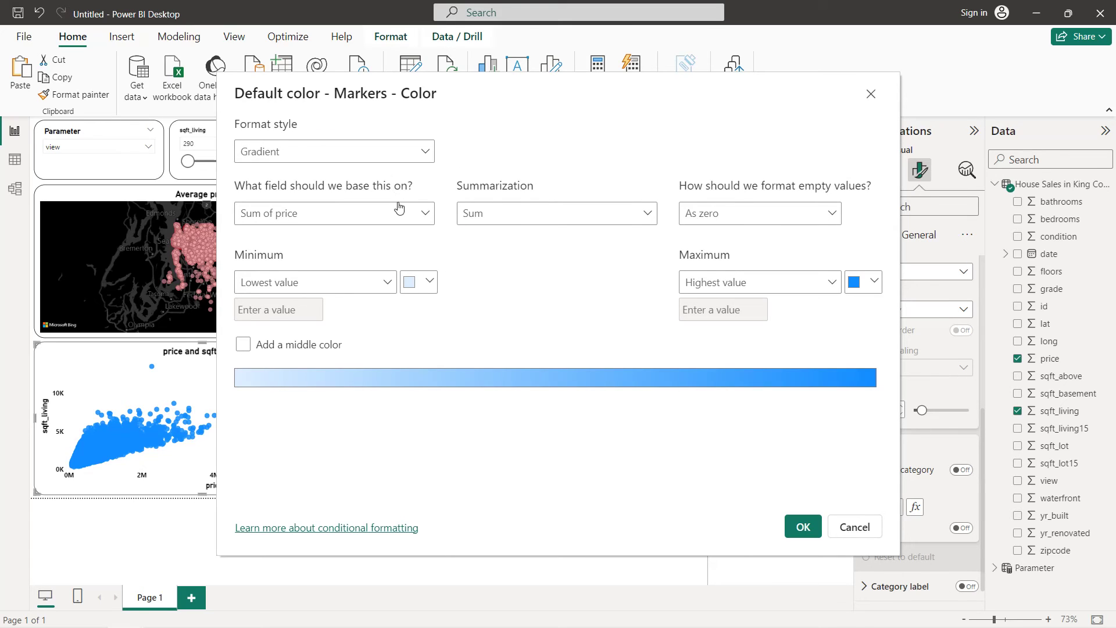
pyautogui.click(415, 215)
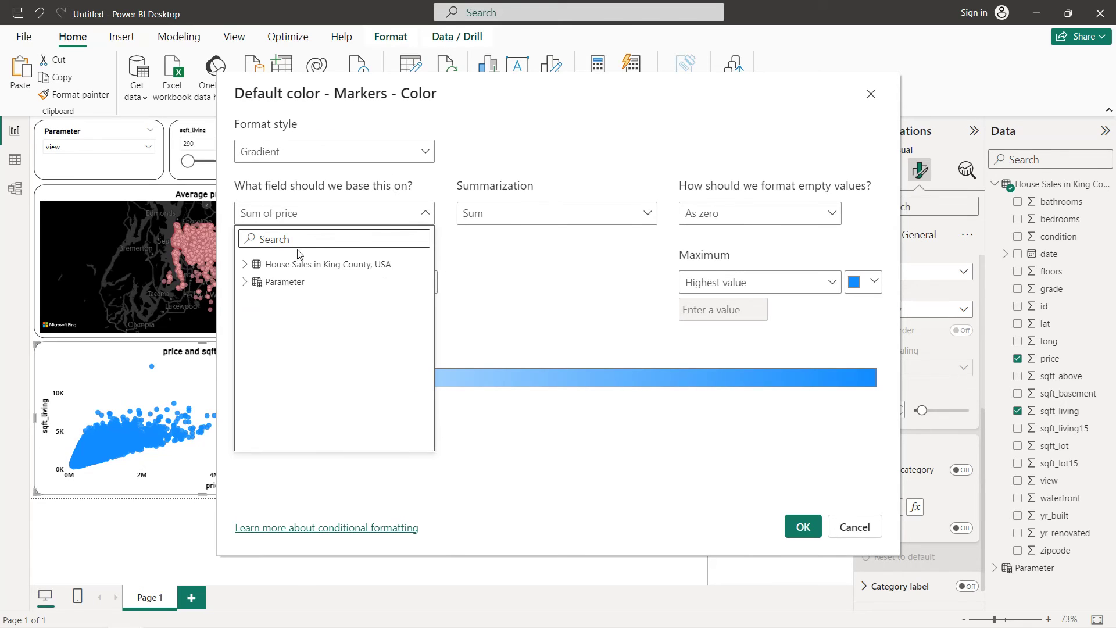
pyautogui.click(428, 217)
pyautogui.click(429, 217)
pyautogui.click(246, 264)
pyautogui.scroll(-3, 284, 357)
pyautogui.click(302, 414)
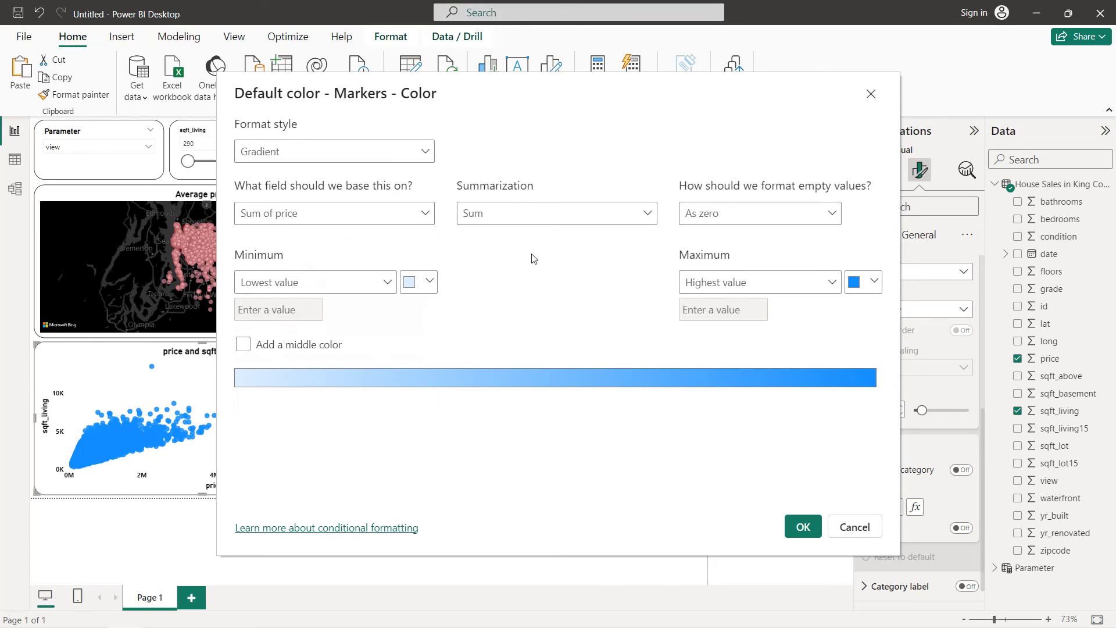
pyautogui.click(555, 215)
pyautogui.click(500, 262)
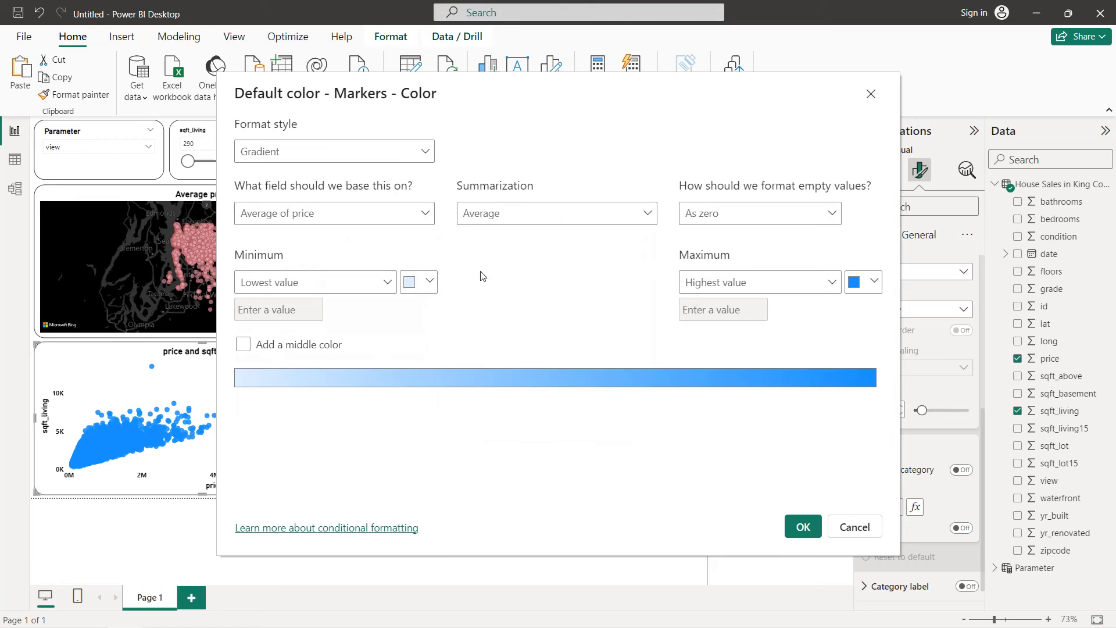
# Color the marker gradient light gray for the minimum, White, 50% darker for an added center and black for the maximum, and apply it.
pyautogui.click(417, 282)
pyautogui.click(418, 344)
pyautogui.click(865, 282)
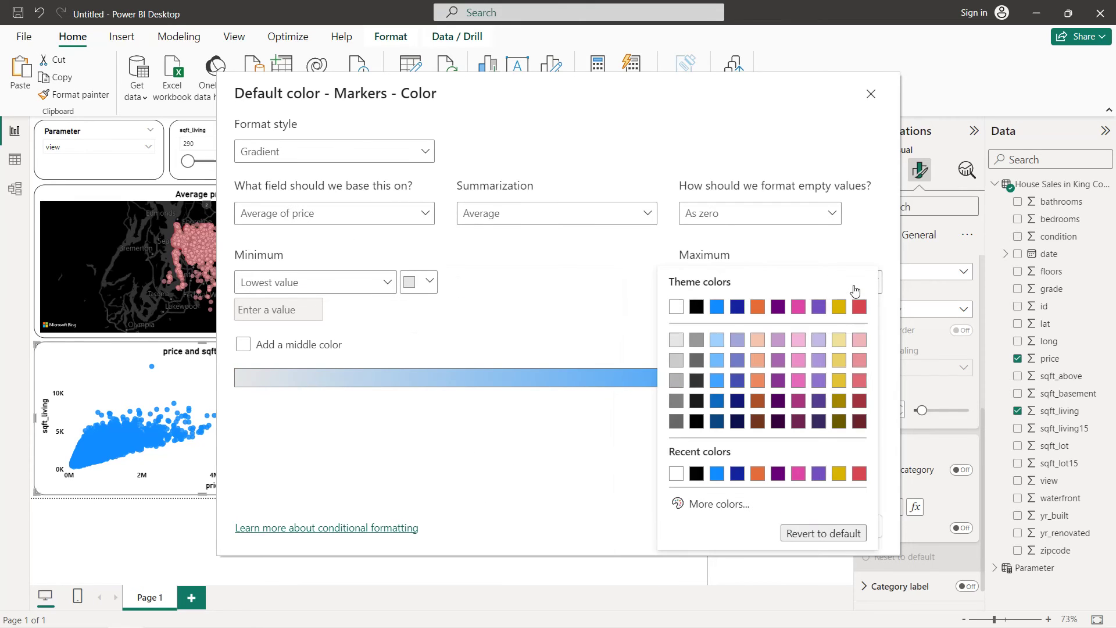
pyautogui.click(696, 307)
pyautogui.click(243, 344)
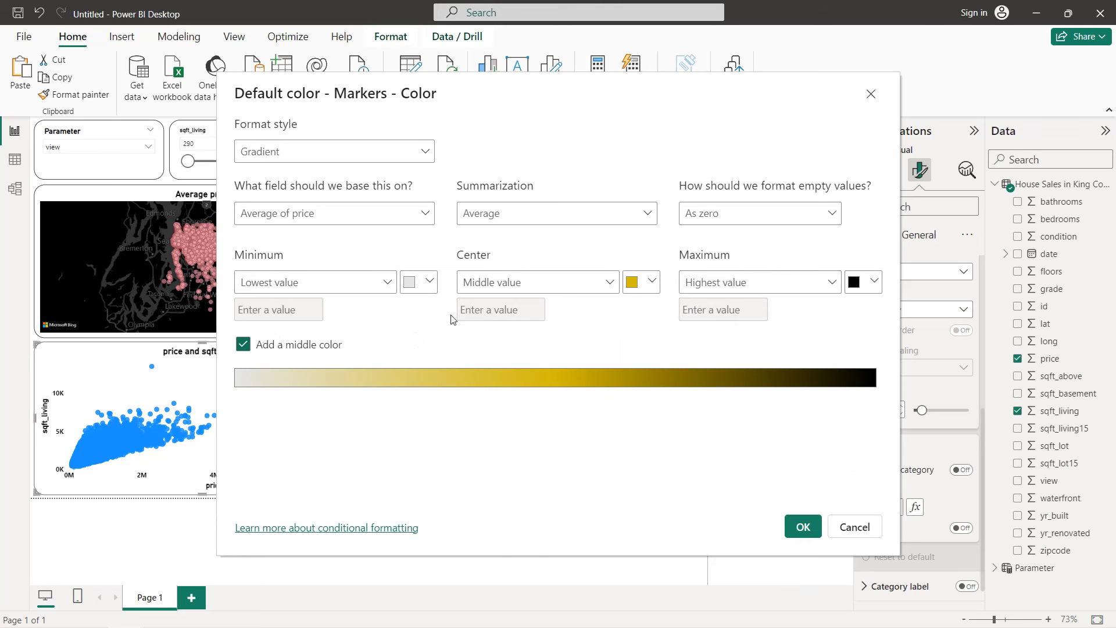
pyautogui.click(651, 282)
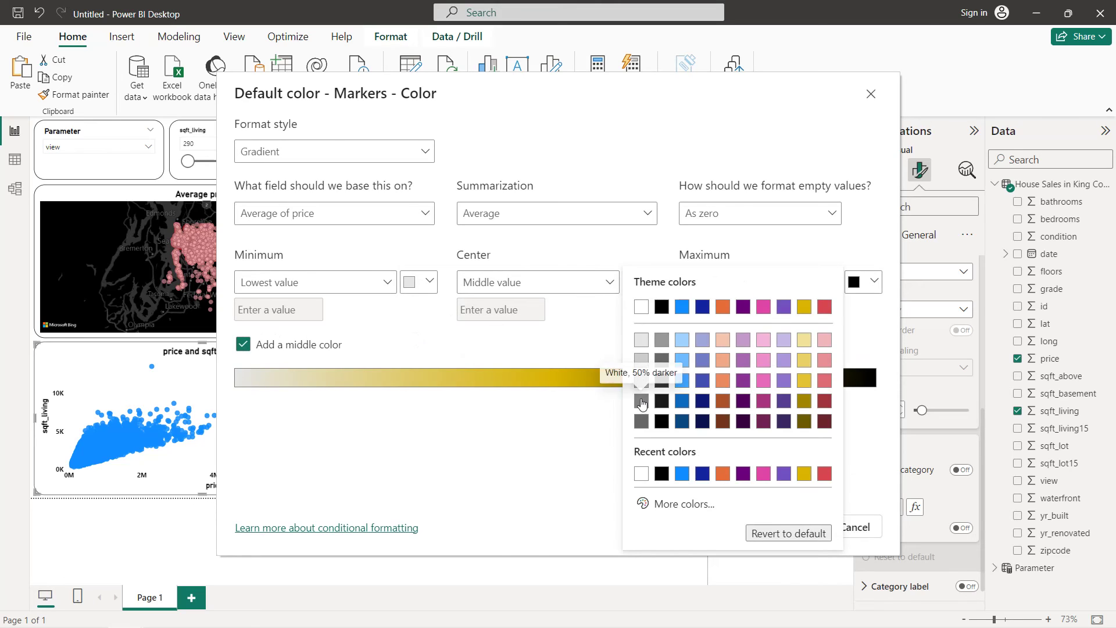
pyautogui.click(642, 402)
pyautogui.click(794, 526)
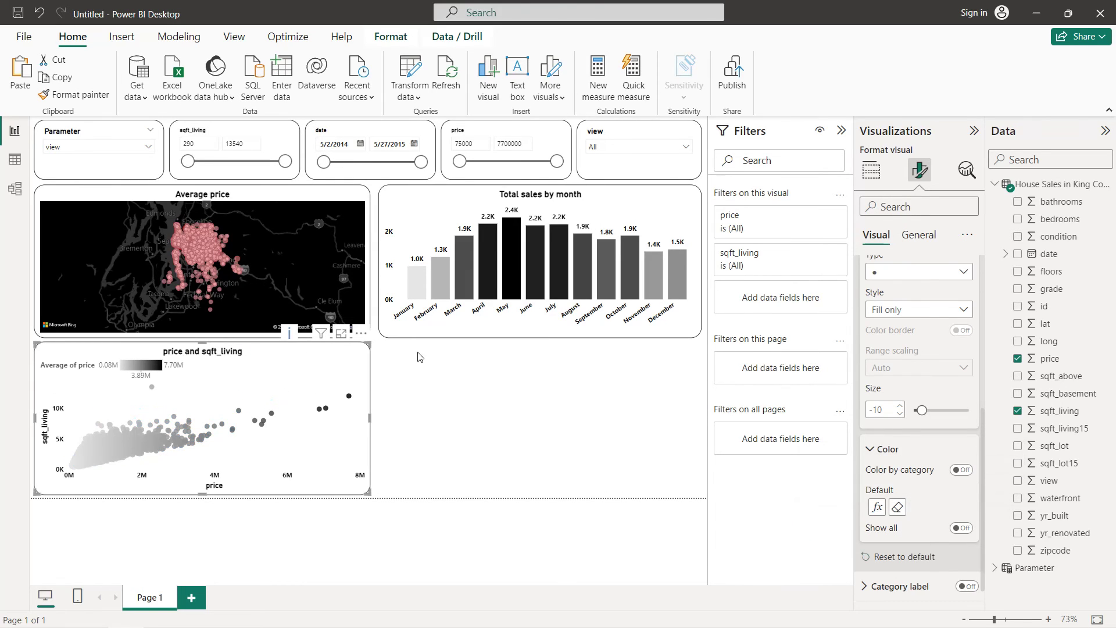
# Turn off the scatter chart's legend.
pyautogui.click(919, 235)
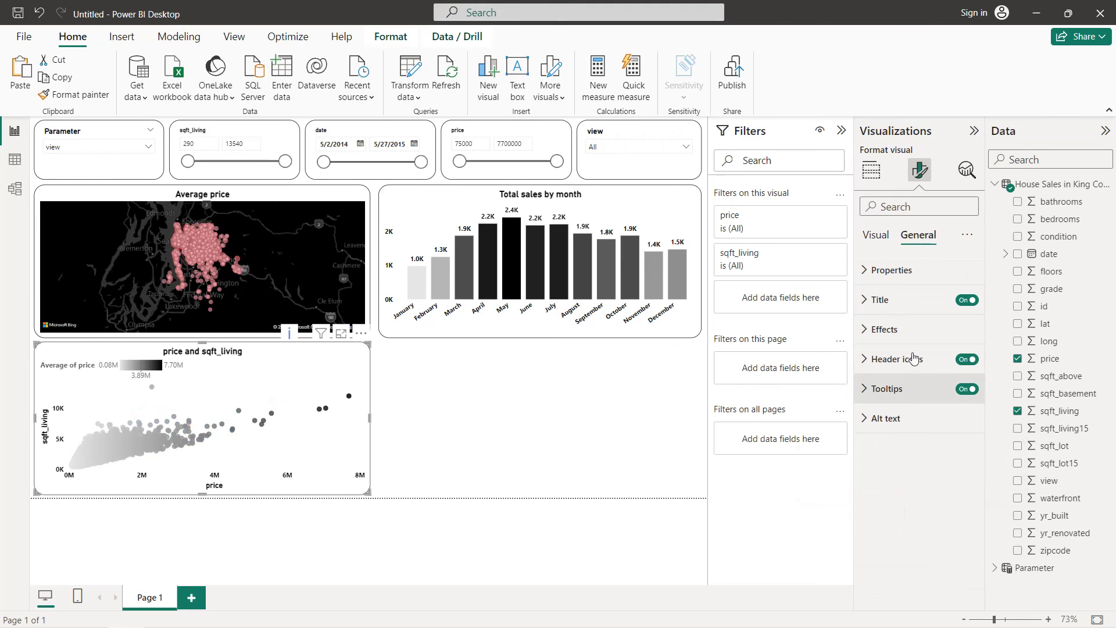
pyautogui.click(883, 237)
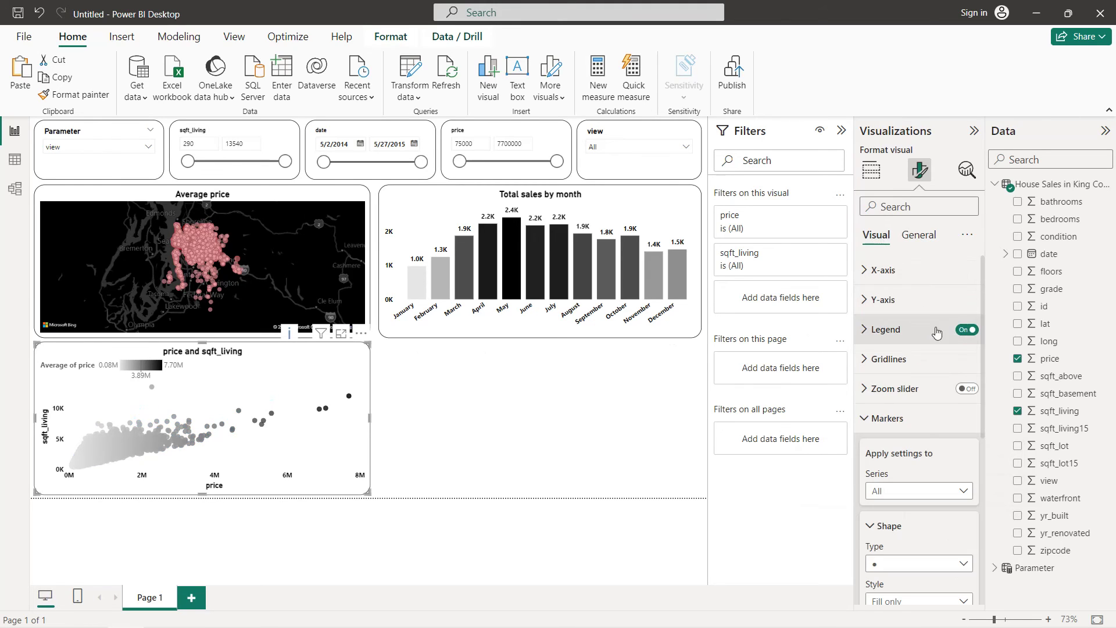
pyautogui.click(965, 332)
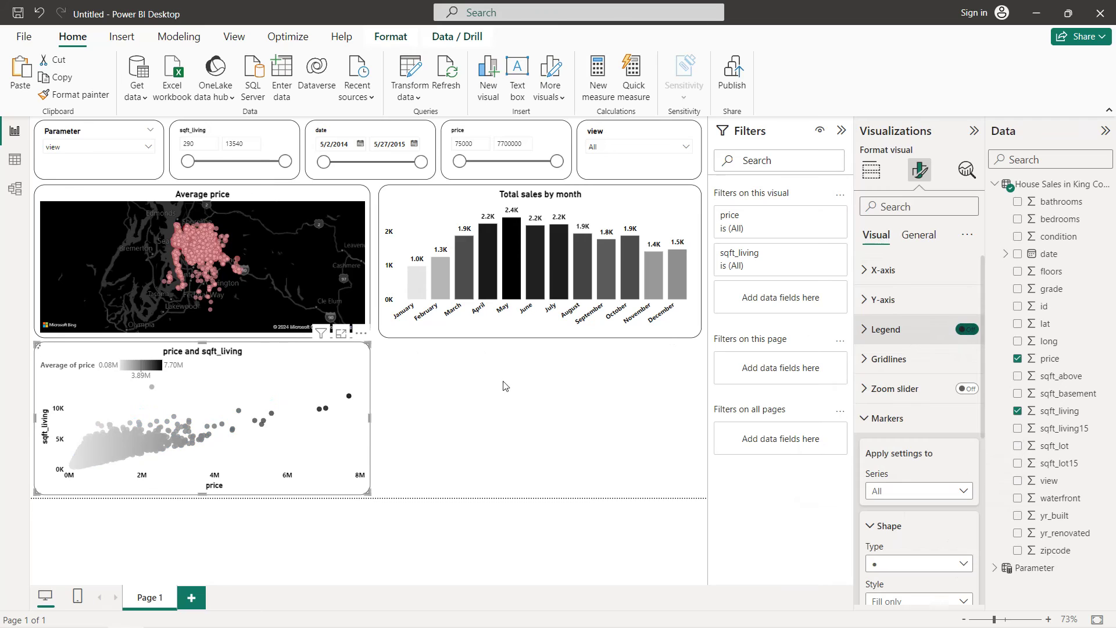
pyautogui.click(441, 381)
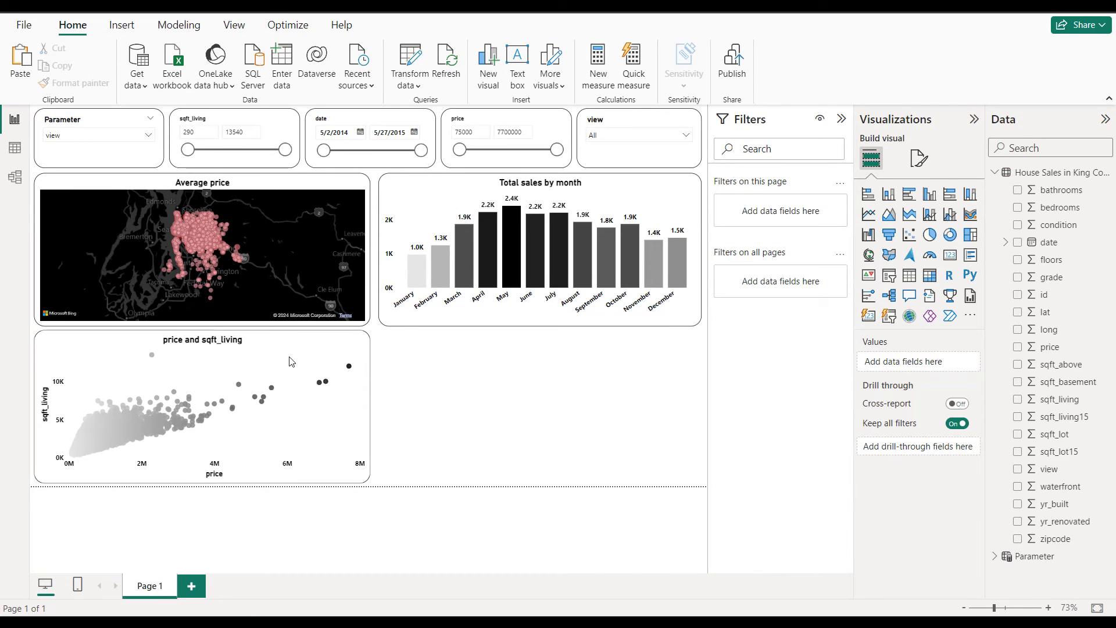
# Swap the scatter chart's axis fields, placing sqft_living on the X axis and price on the Y axis.
pyautogui.click(287, 360)
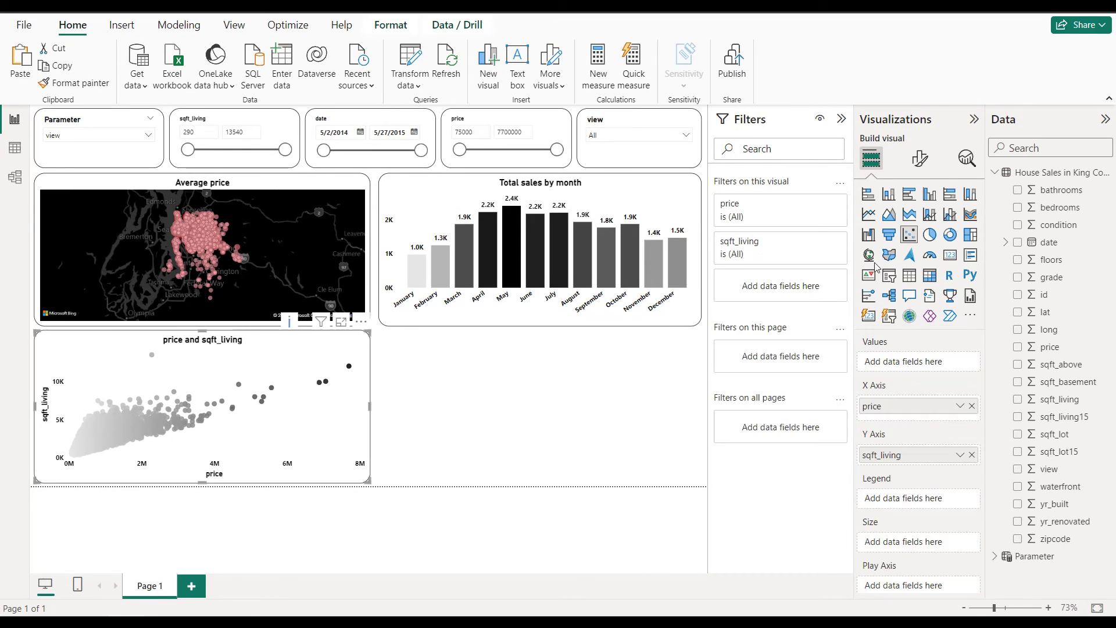
pyautogui.moveTo(905, 412); pyautogui.dragTo(902, 456)
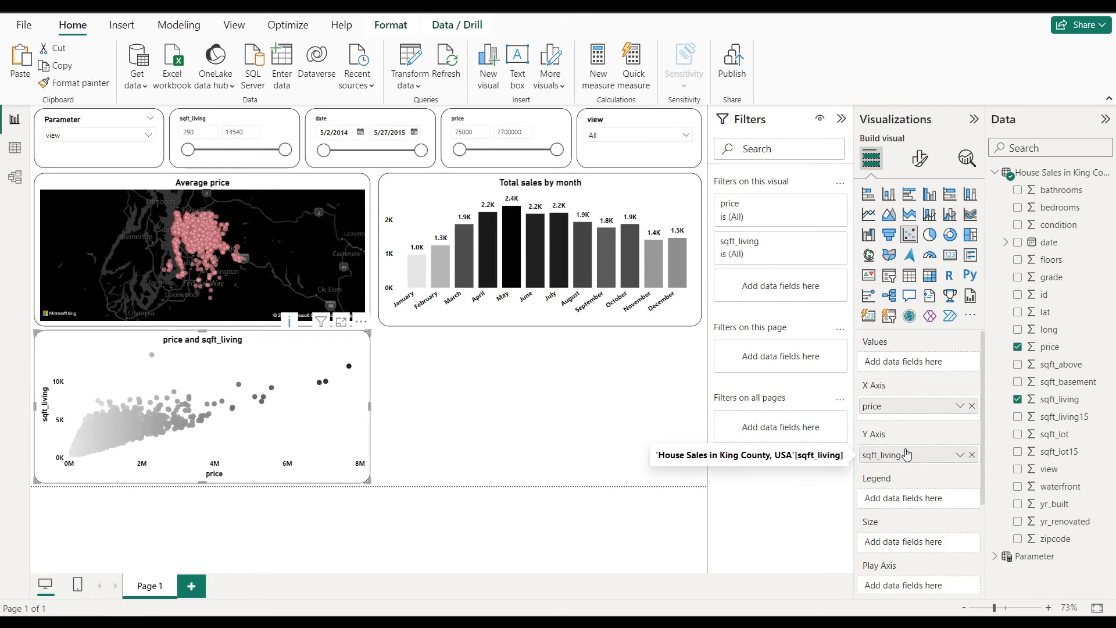
pyautogui.click(971, 406)
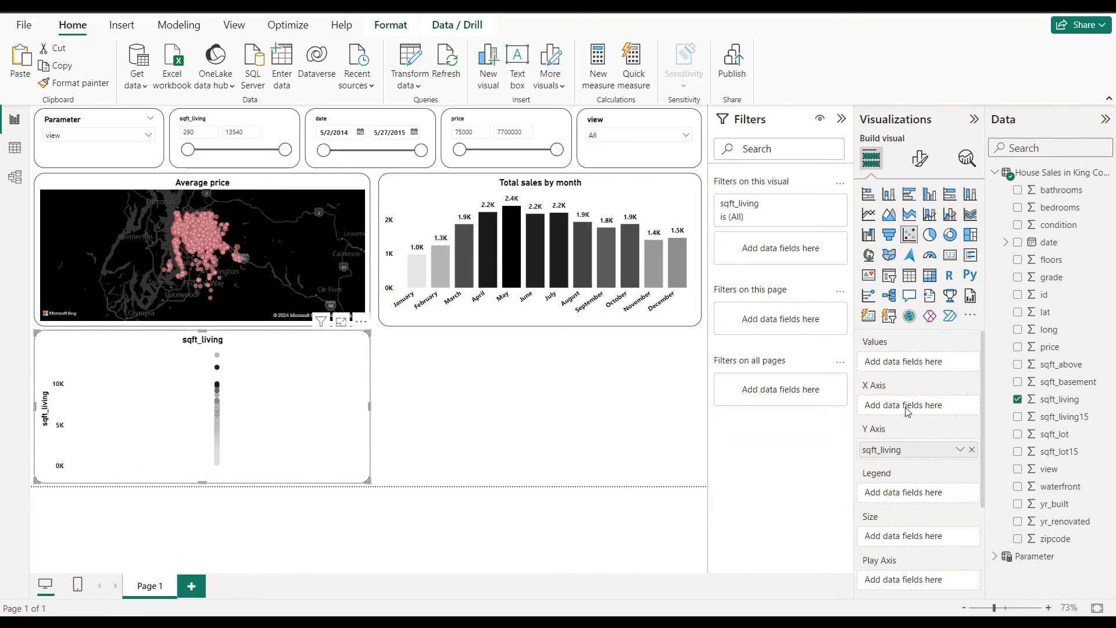
pyautogui.moveTo(903, 456); pyautogui.dragTo(909, 407)
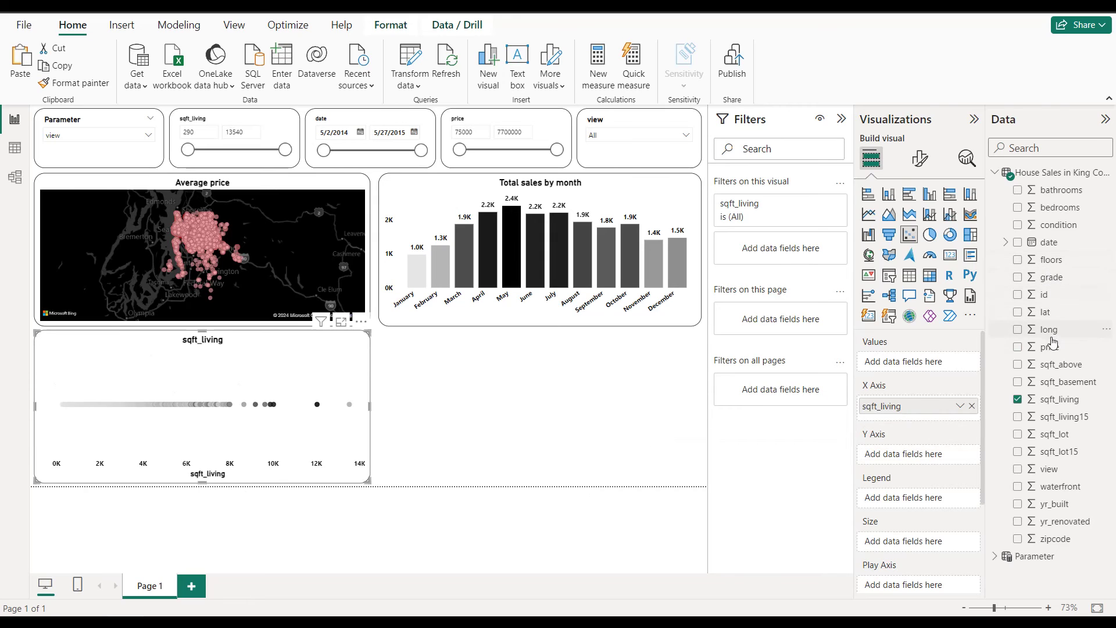
pyautogui.moveTo(1053, 352); pyautogui.dragTo(948, 458)
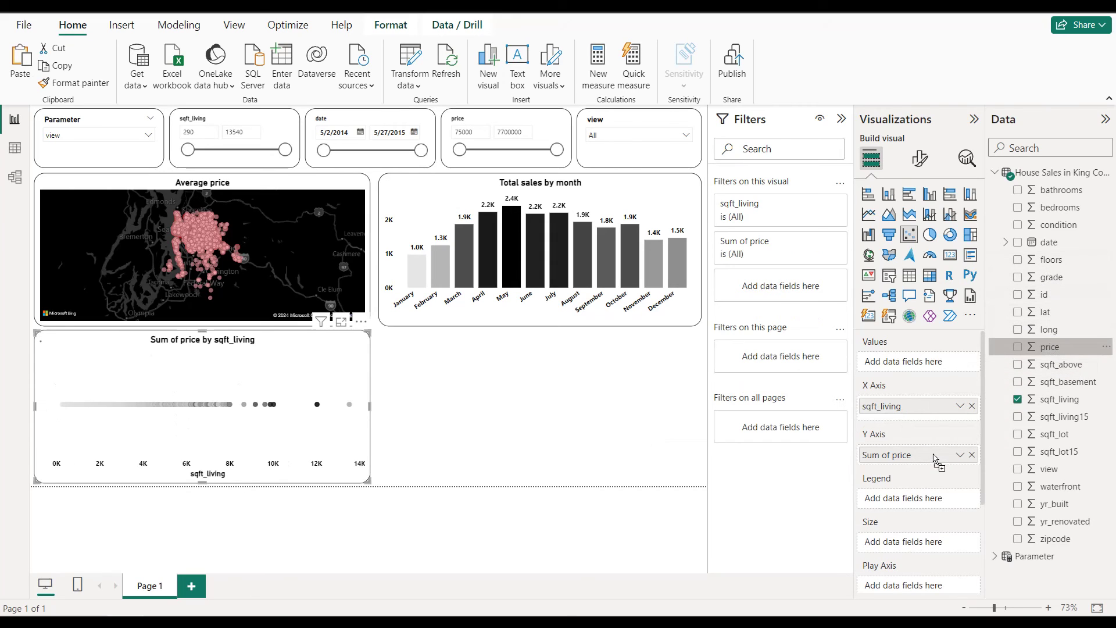
# Set the price field on the scatter chart's Y axis to Don't summarize.
pyautogui.click(959, 456)
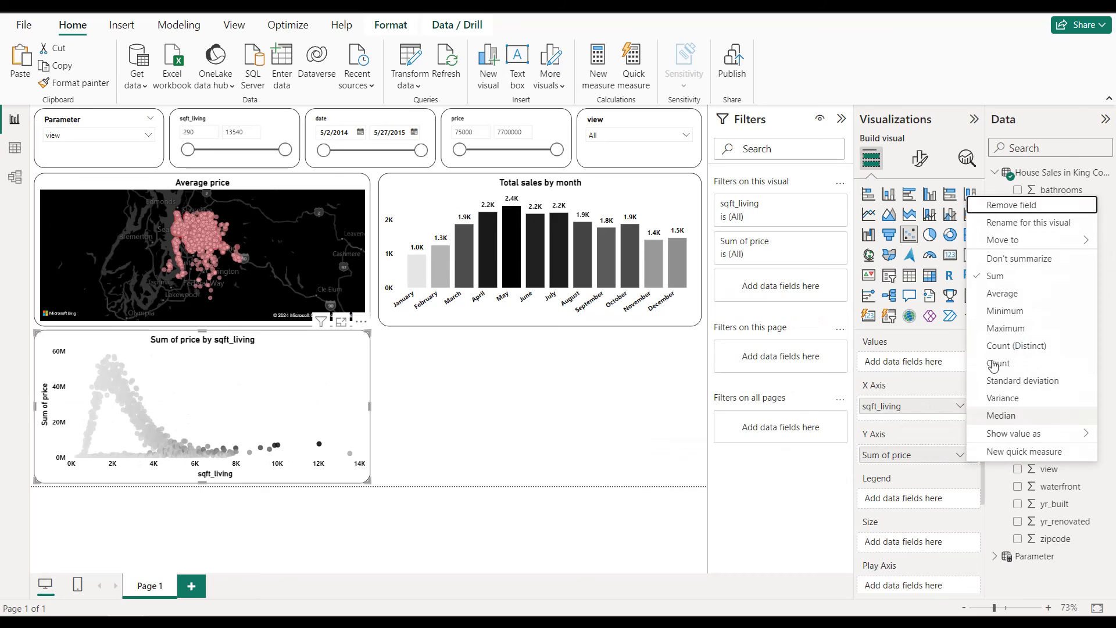
pyautogui.click(1033, 259)
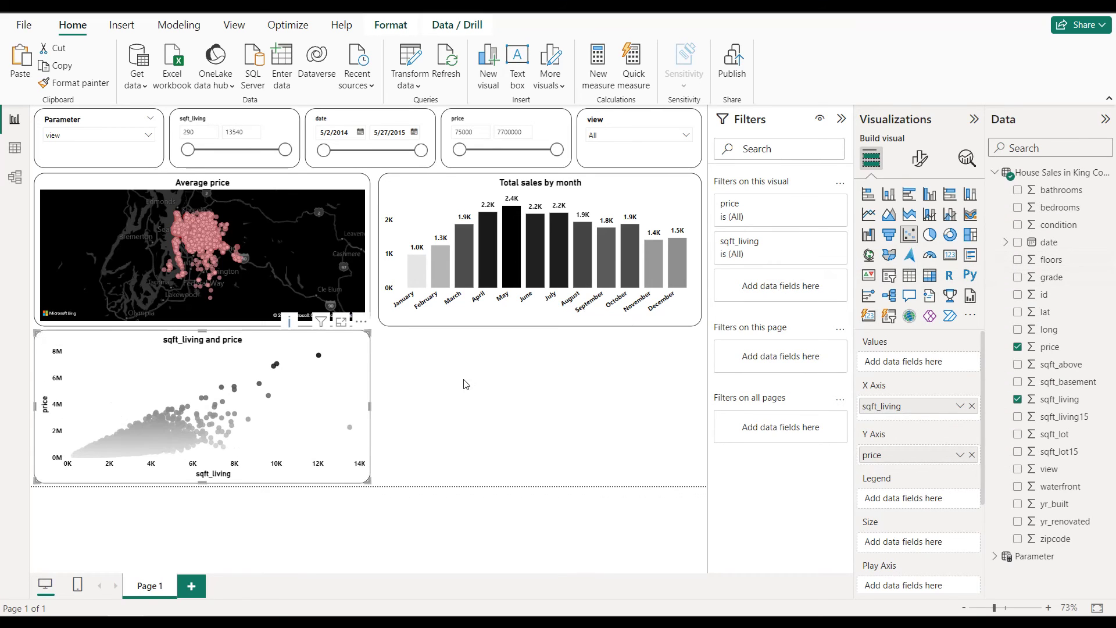
pyautogui.click(514, 417)
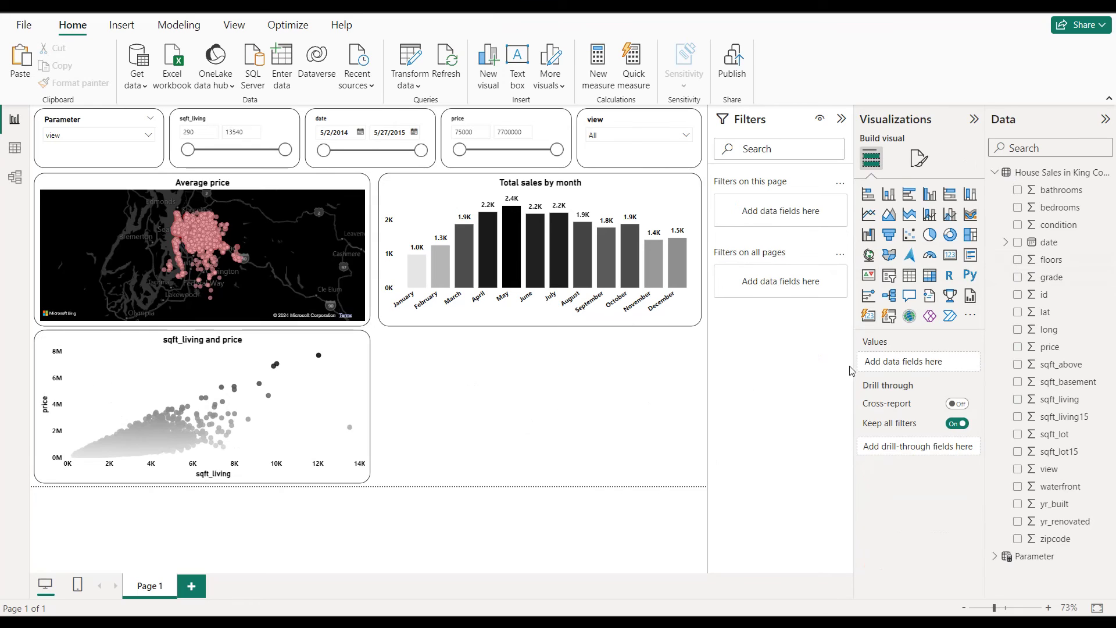
# Search the Power BI visuals store for box and add the Box and Whisker chart by MAQ Software to the report.
pyautogui.click(970, 315)
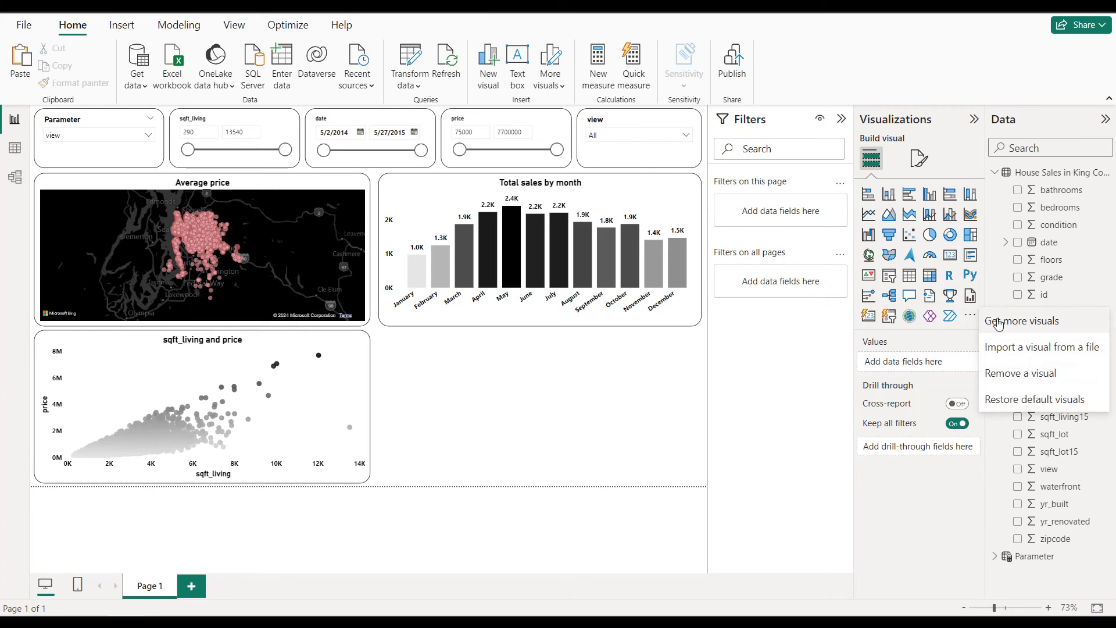
pyautogui.click(998, 322)
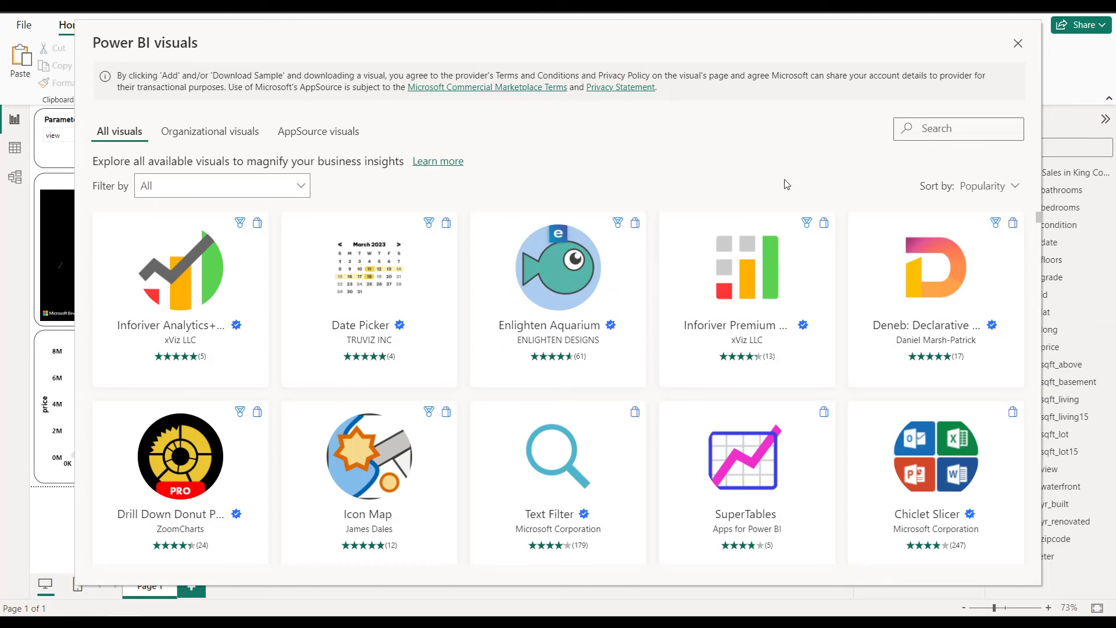
pyautogui.click(941, 129)
pyautogui.write('box')
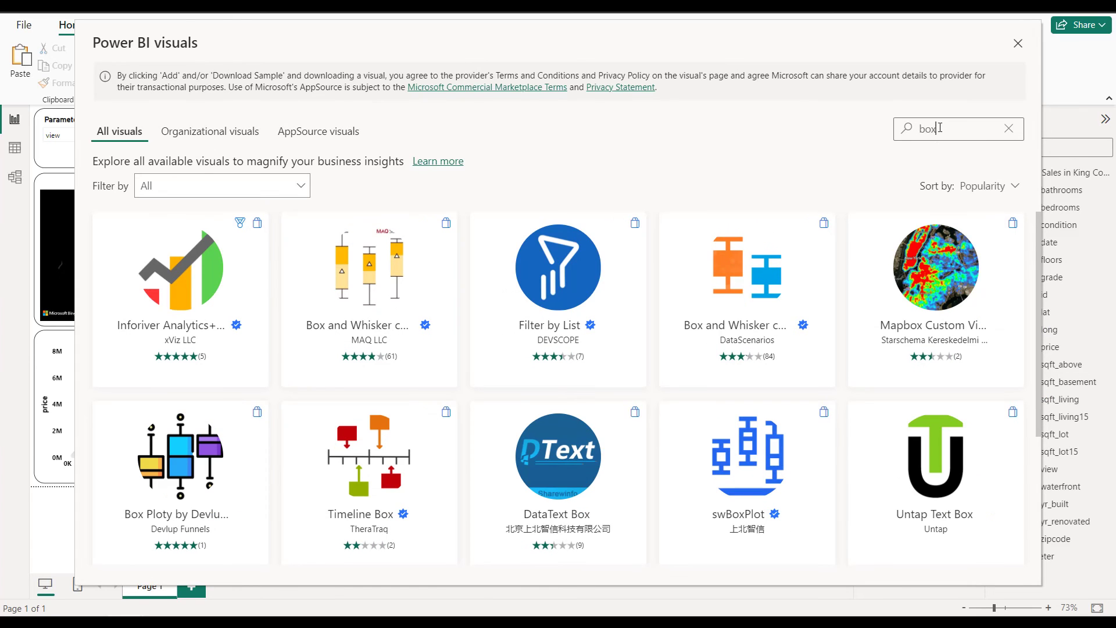
pyautogui.click(369, 308)
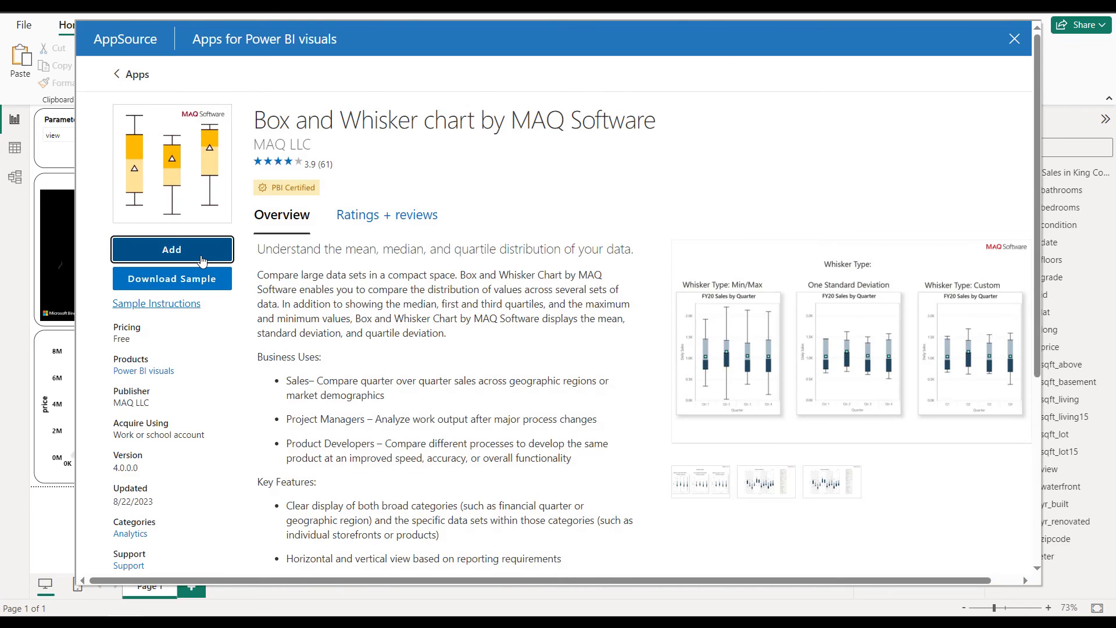
pyautogui.click(202, 261)
pyautogui.click(671, 338)
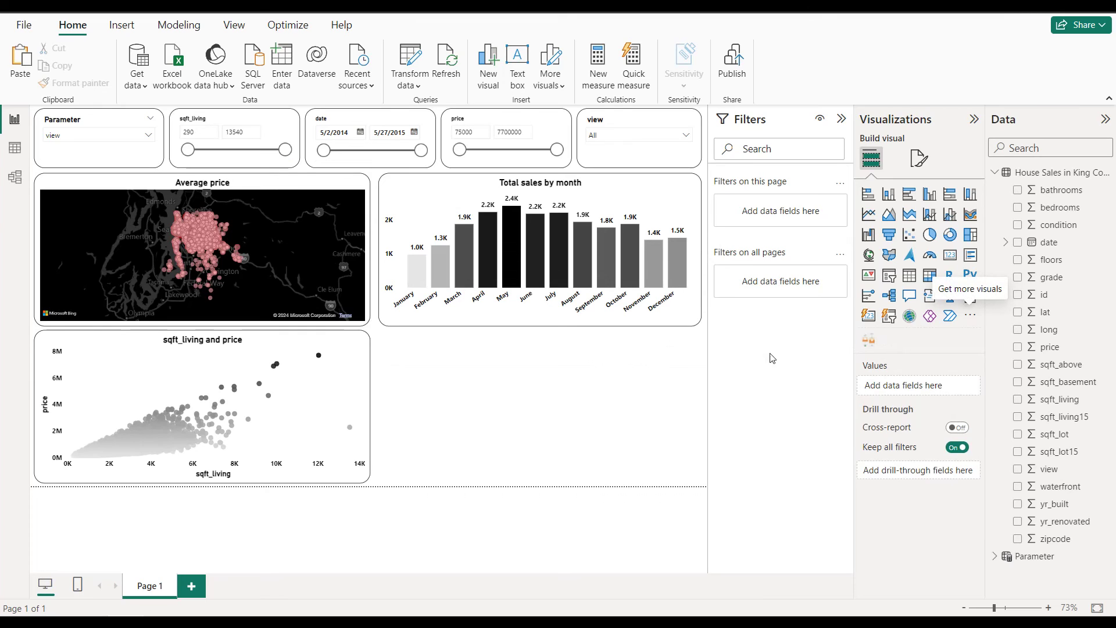
# Insert a box and whisker chart with price as Axis, bedrooms as Axis category I and price as Value.
pyautogui.click(868, 340)
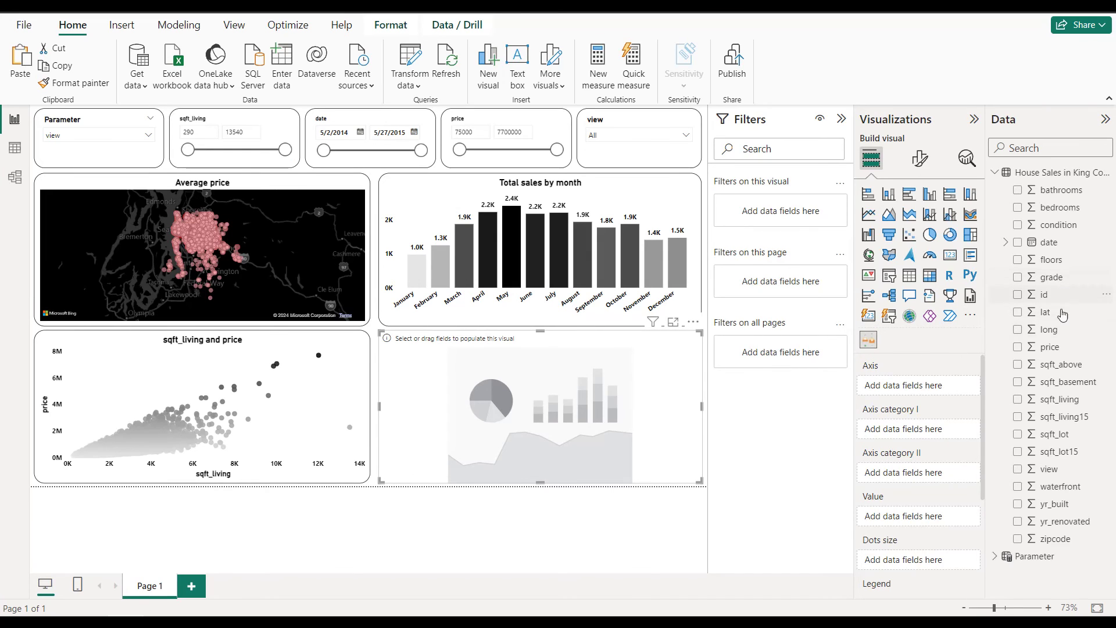
pyautogui.moveTo(1022, 358); pyautogui.dragTo(925, 392)
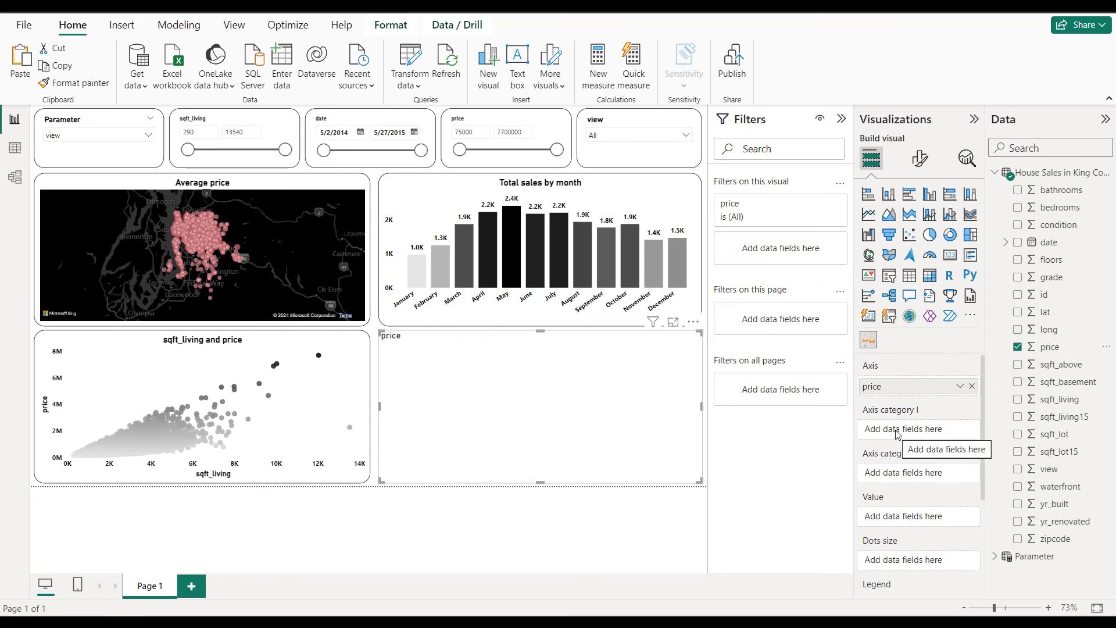
pyautogui.moveTo(1063, 210); pyautogui.dragTo(941, 438)
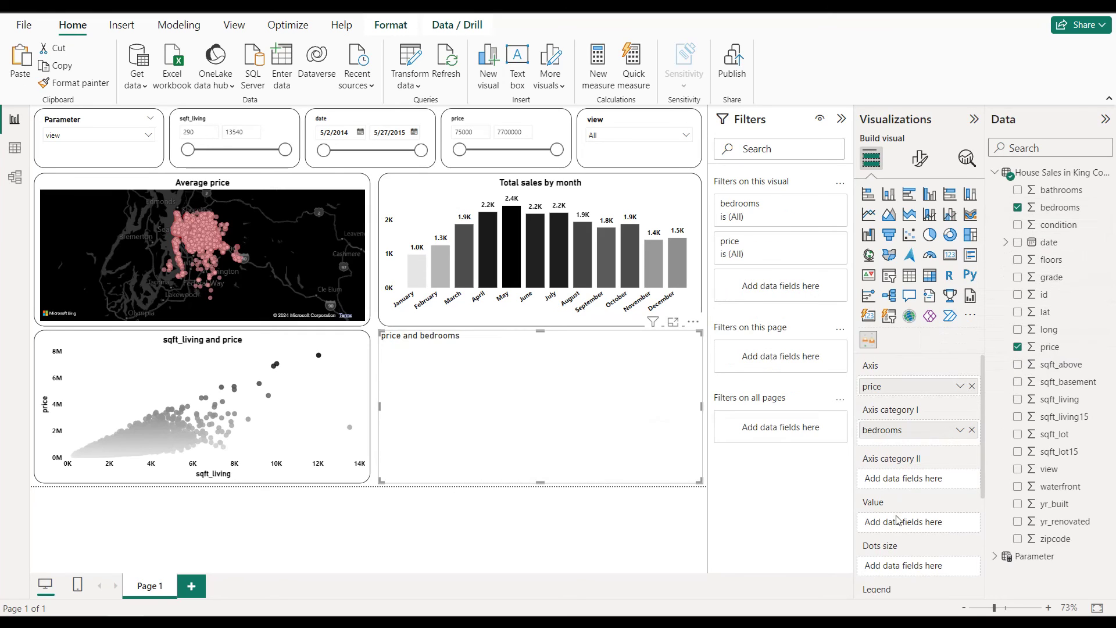
pyautogui.moveTo(1059, 347); pyautogui.dragTo(935, 529)
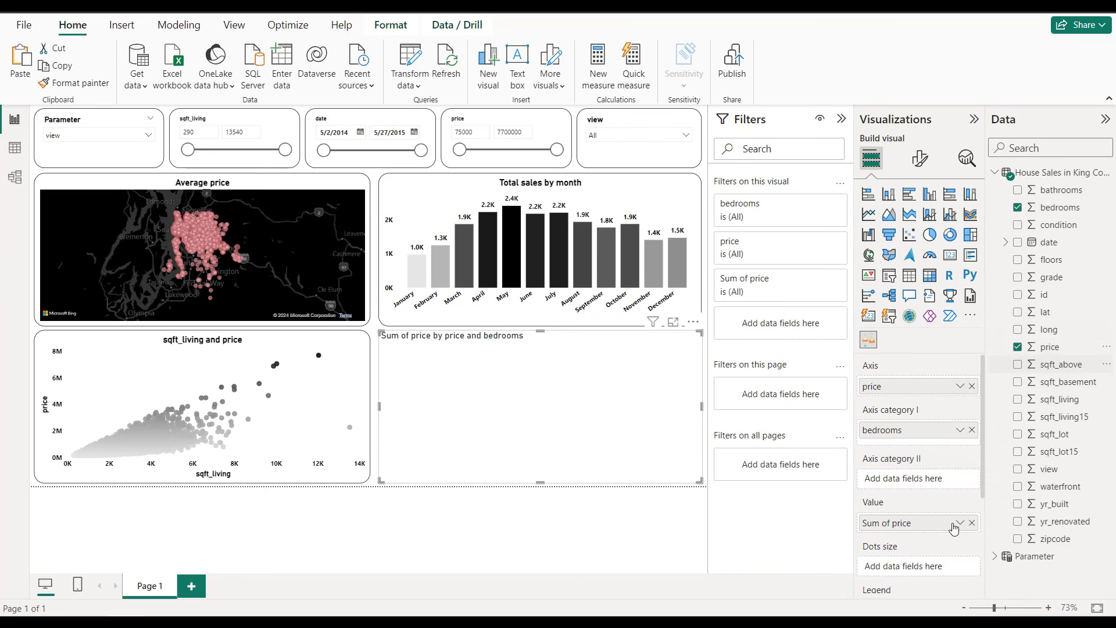
# Set the box and whisker chart's price value to be aggregated as Average.
pyautogui.click(960, 524)
pyautogui.click(1006, 366)
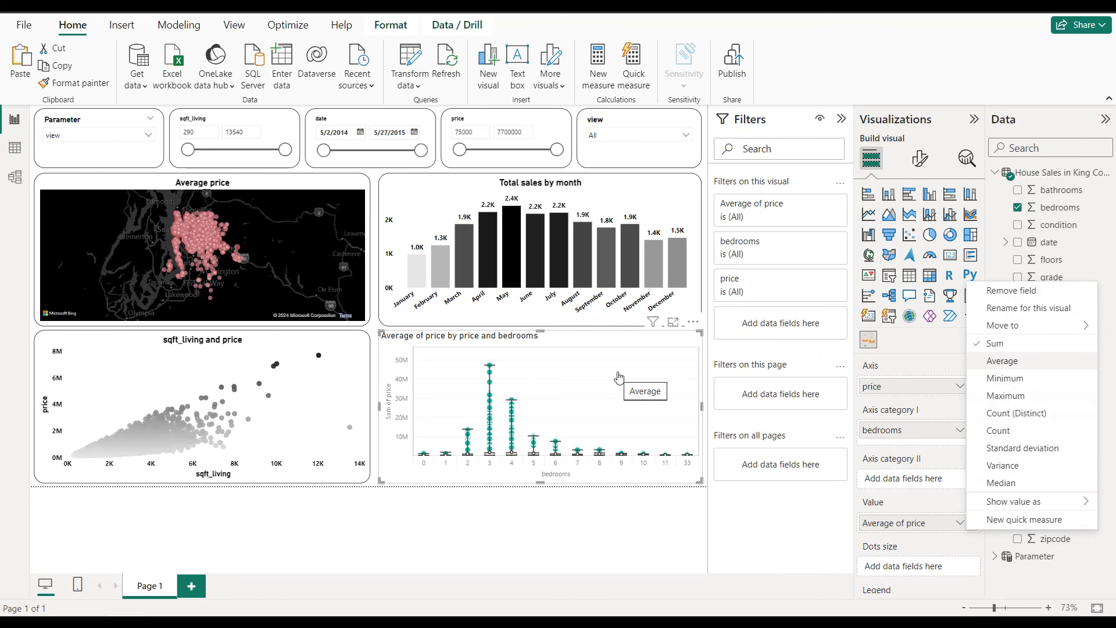
pyautogui.click(586, 347)
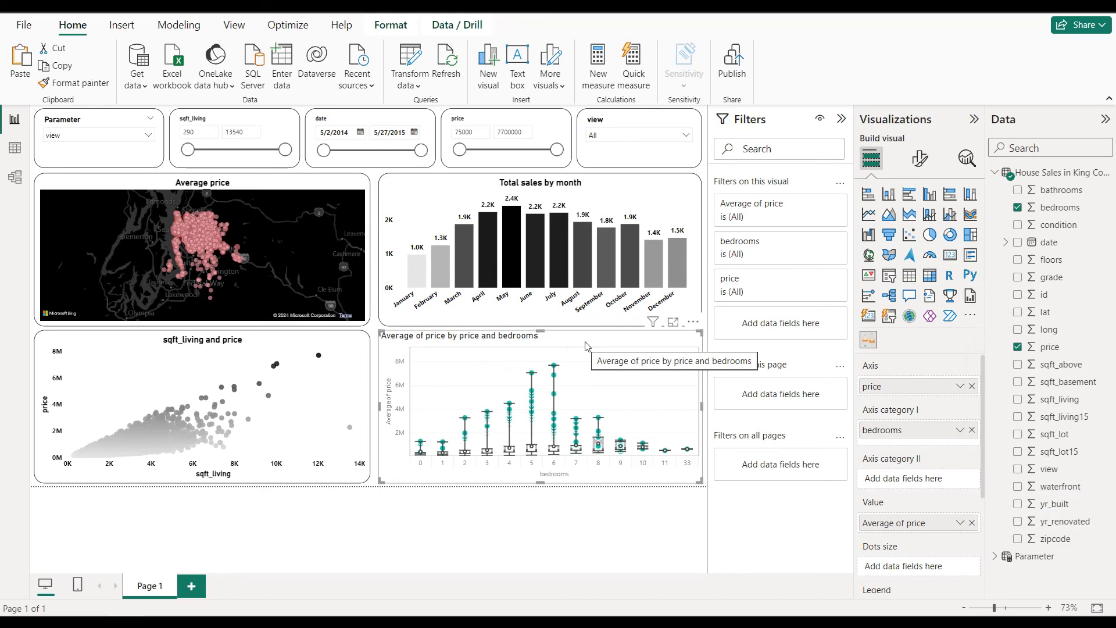
# Give the box and whisker chart a visual border with 20 px rounded corners.
pyautogui.click(924, 163)
pyautogui.click(924, 224)
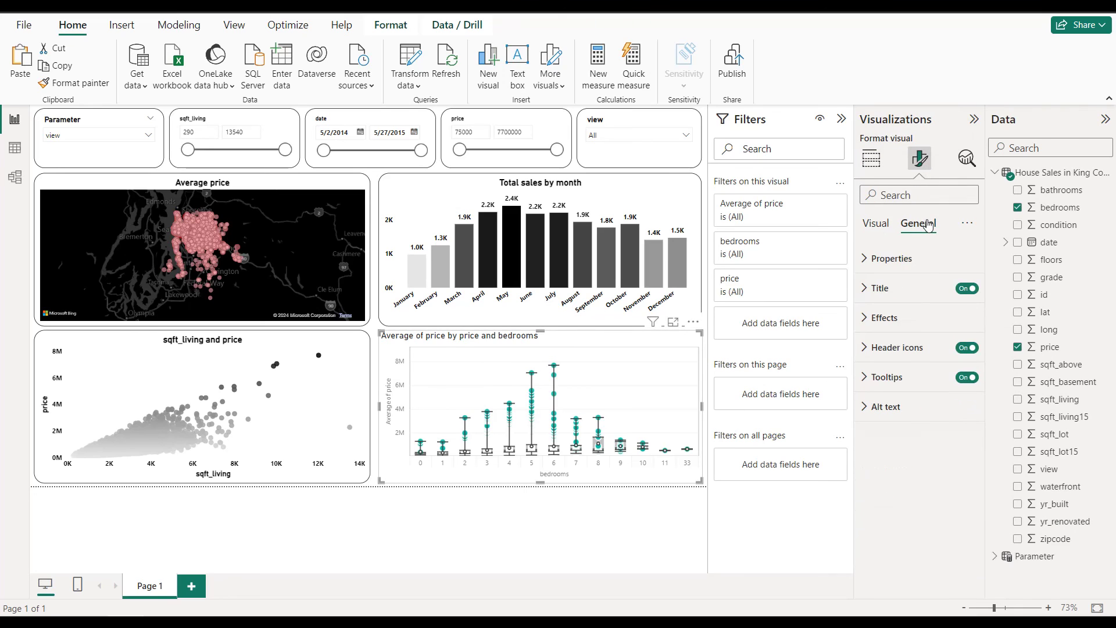
pyautogui.click(920, 319)
pyautogui.click(963, 475)
pyautogui.click(880, 475)
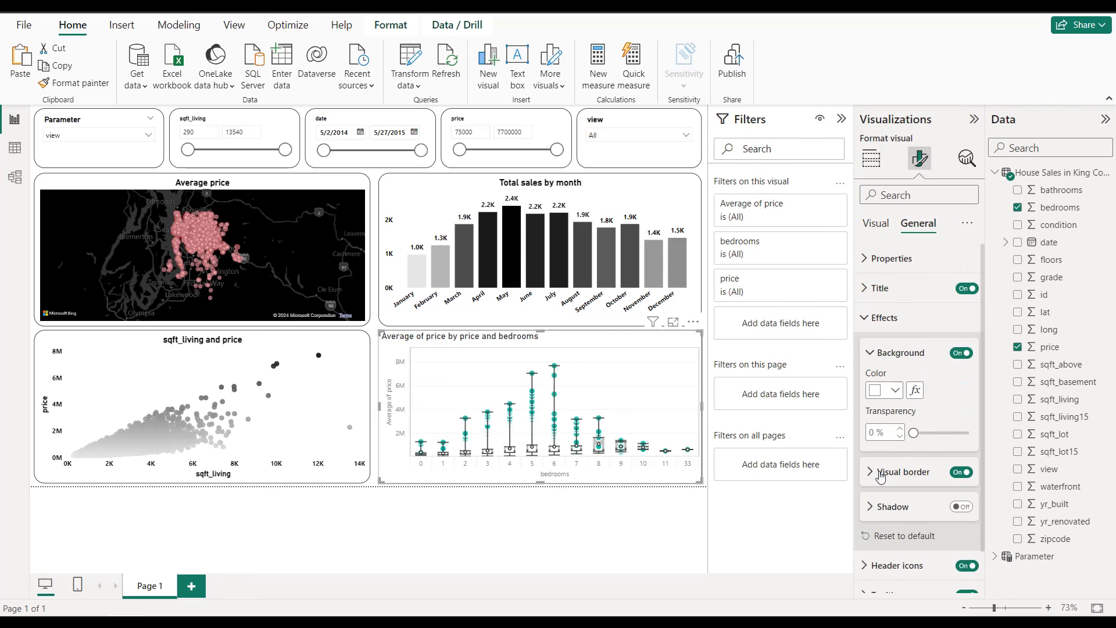
pyautogui.click(872, 447)
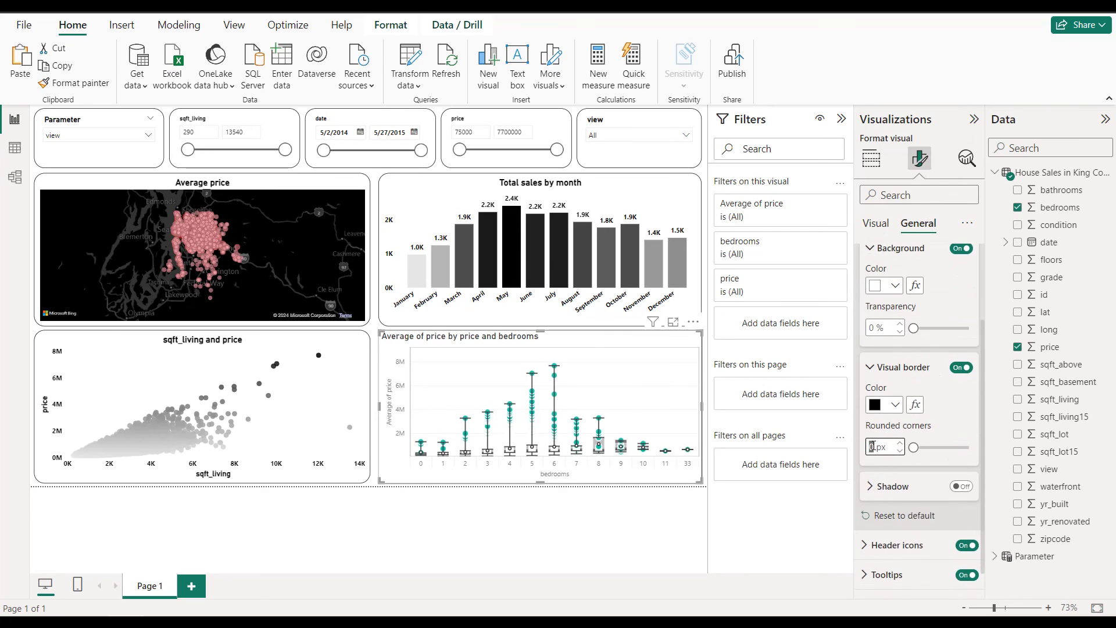
pyautogui.write('20')
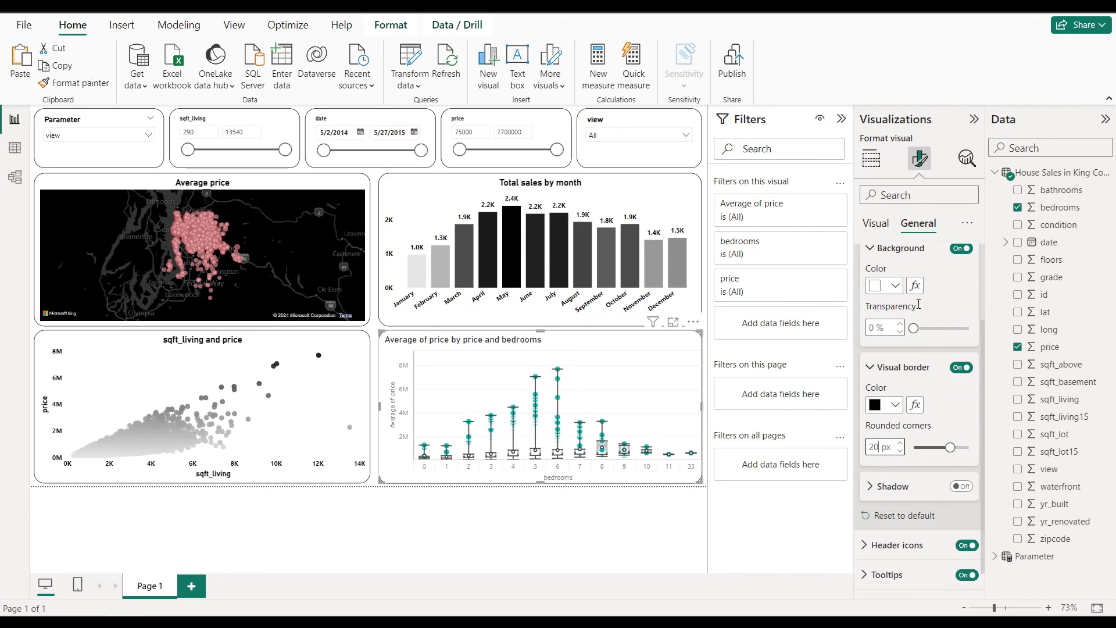
pyautogui.click(950, 284)
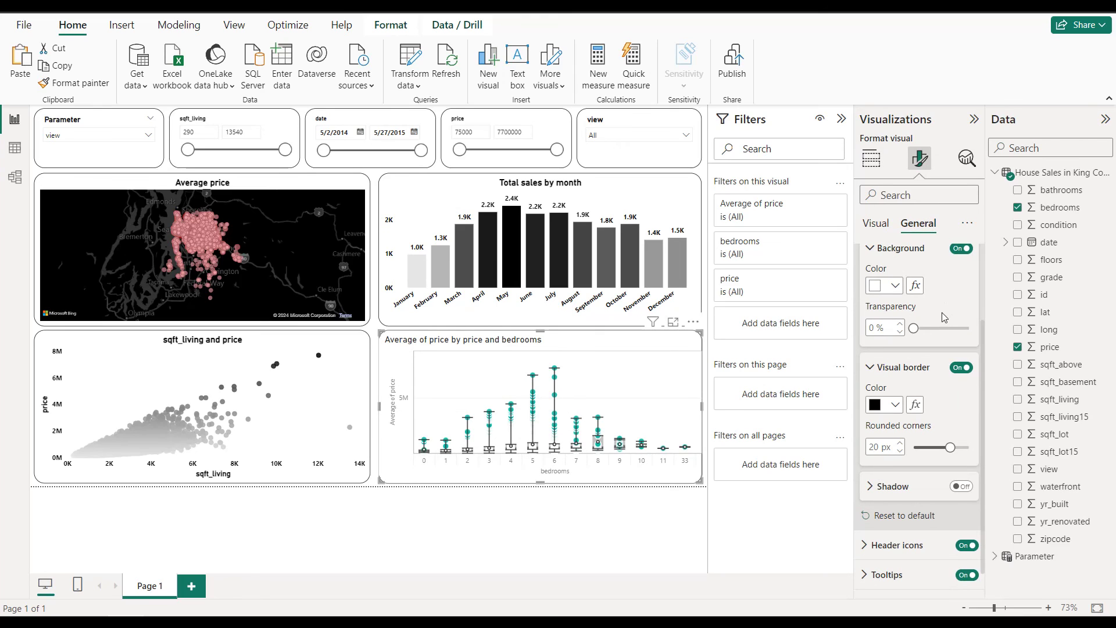
# Change the box and whisker chart's title to "Price by total bedrooms".
pyautogui.scroll(3, 939, 311)
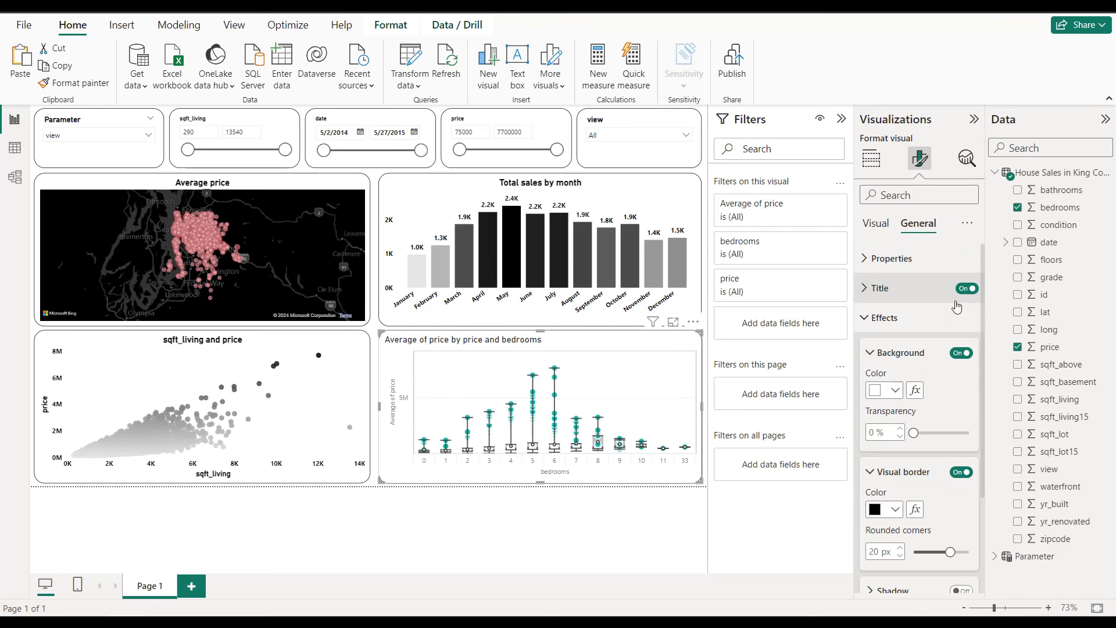
pyautogui.click(915, 291)
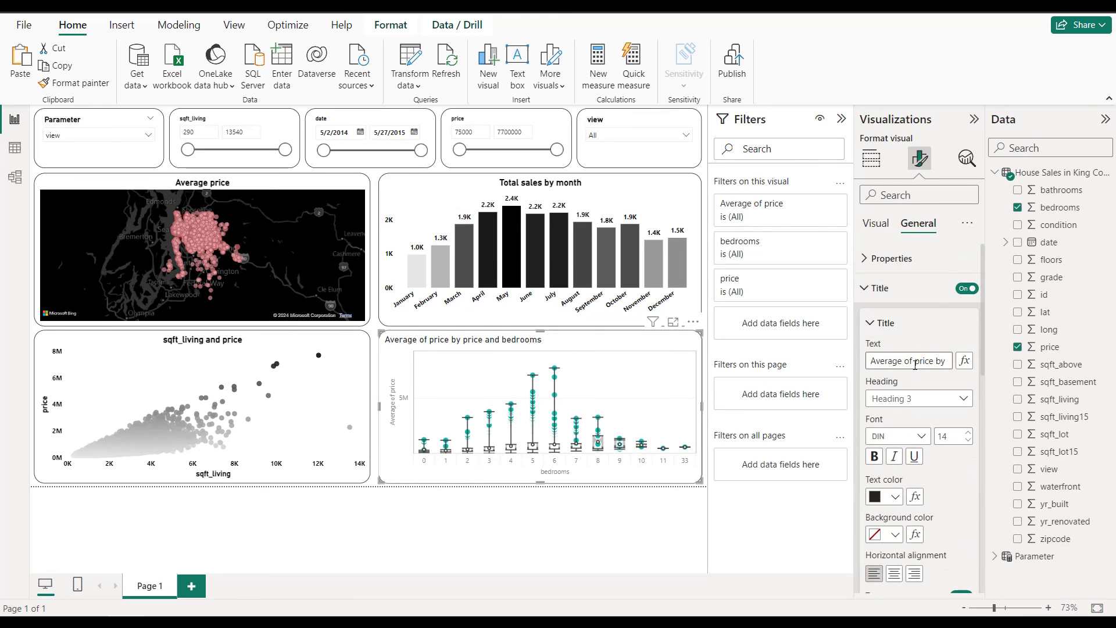
pyautogui.moveTo(915, 364); pyautogui.dragTo(870, 363)
pyautogui.press('BackSpace')
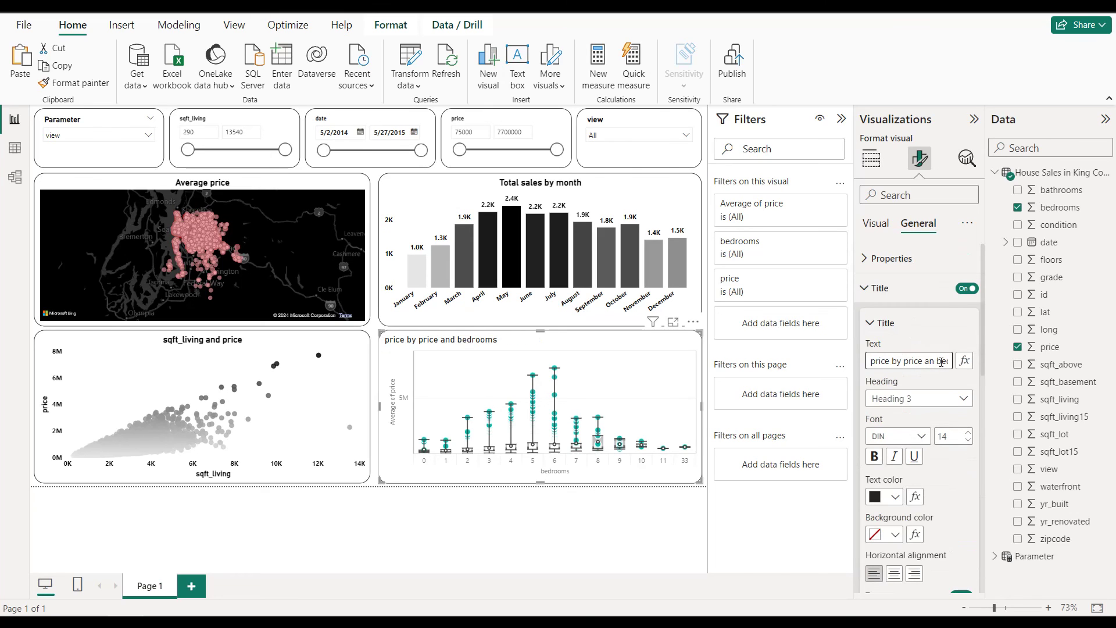
pyautogui.press('BackSpace')
pyautogui.press('BackSpace')
pyautogui.press('BackSpace')
pyautogui.press('BackSpace')
pyautogui.press('BackSpace')
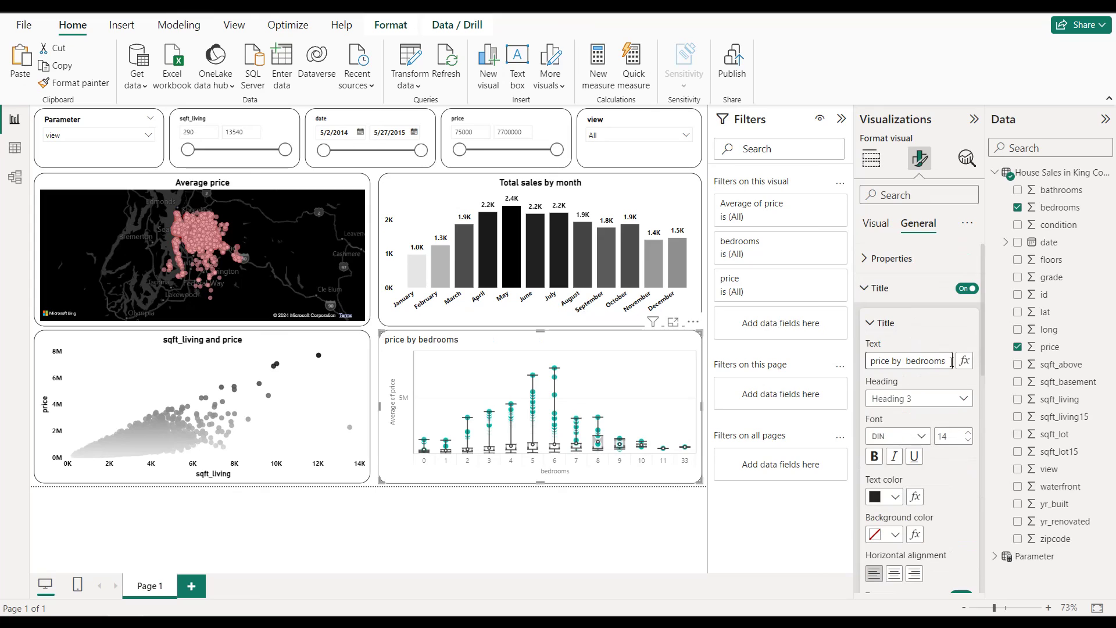
pyautogui.write('total')
pyautogui.press('BackSpace')
pyautogui.write('P')
# Center the box and whisker chart's title and make it black and bold.
pyautogui.click(894, 574)
pyautogui.click(895, 498)
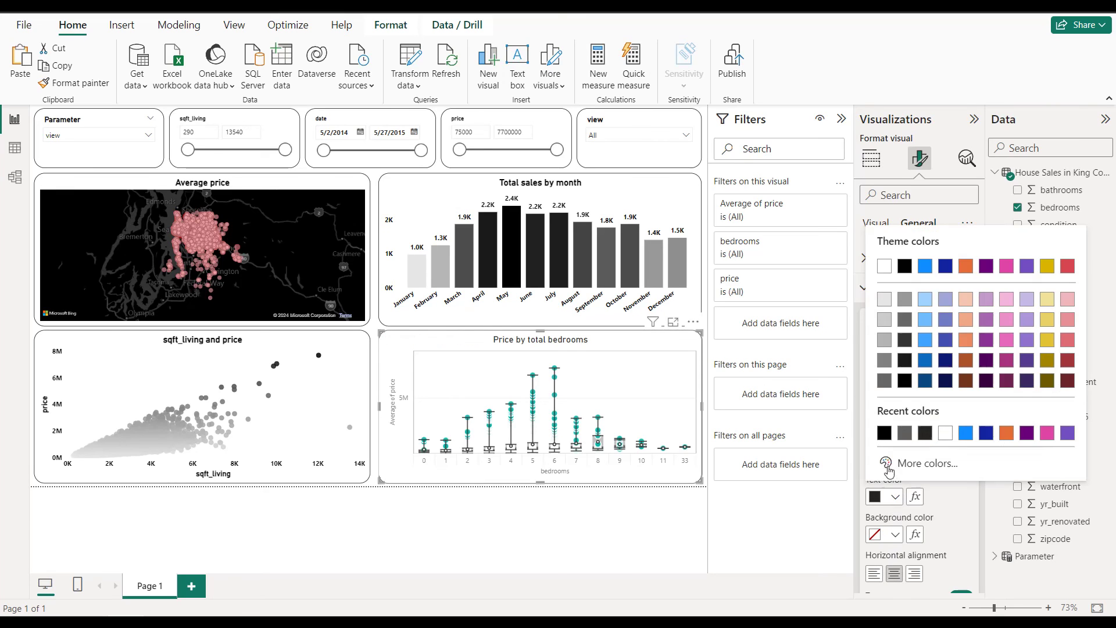
pyautogui.click(886, 430)
pyautogui.click(878, 459)
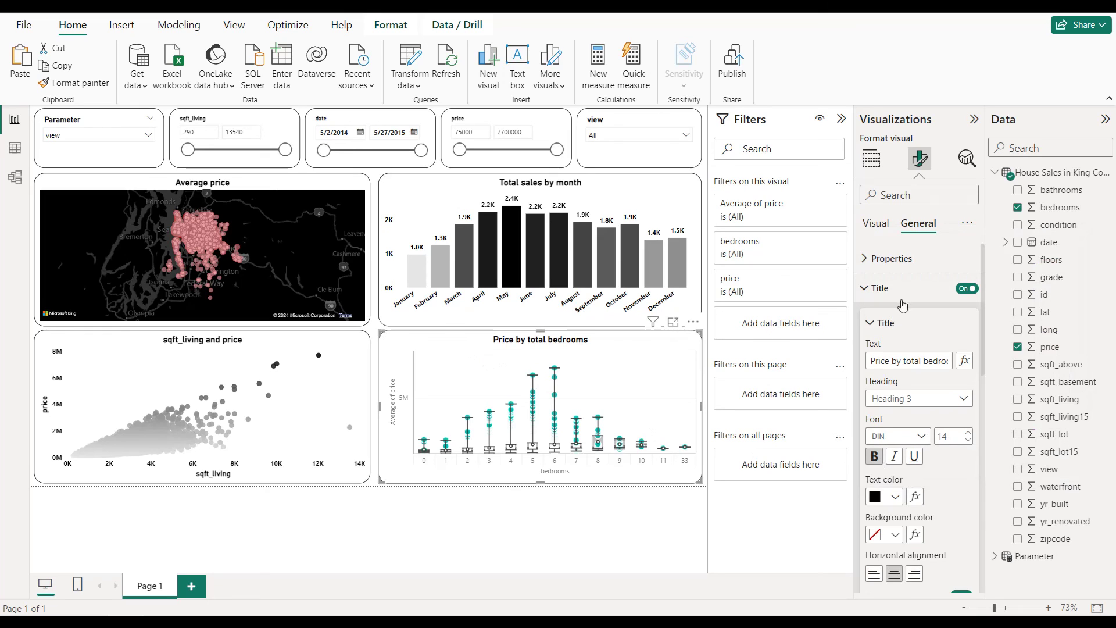
pyautogui.click(884, 287)
# Turn off the axis grid lines of the box and whisker chart.
pyautogui.click(884, 231)
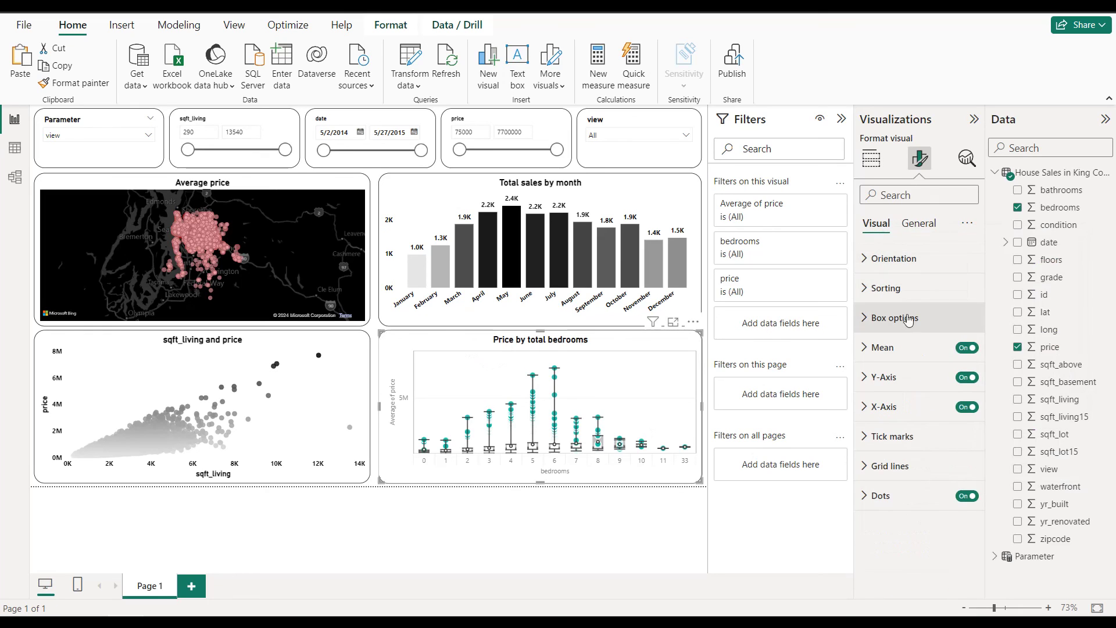
pyautogui.click(889, 466)
pyautogui.scroll(-1, 942, 460)
pyautogui.click(957, 448)
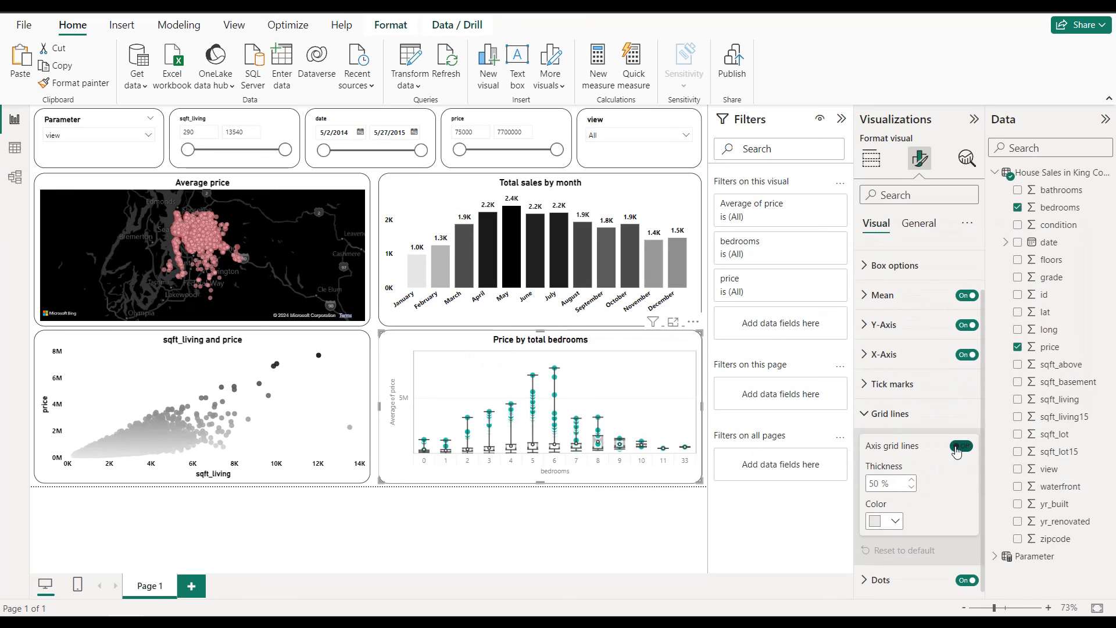
# Color the box and whisker chart's X-axis labels and axis title black.
pyautogui.click(885, 406)
pyautogui.scroll(-1, 900, 413)
pyautogui.click(895, 404)
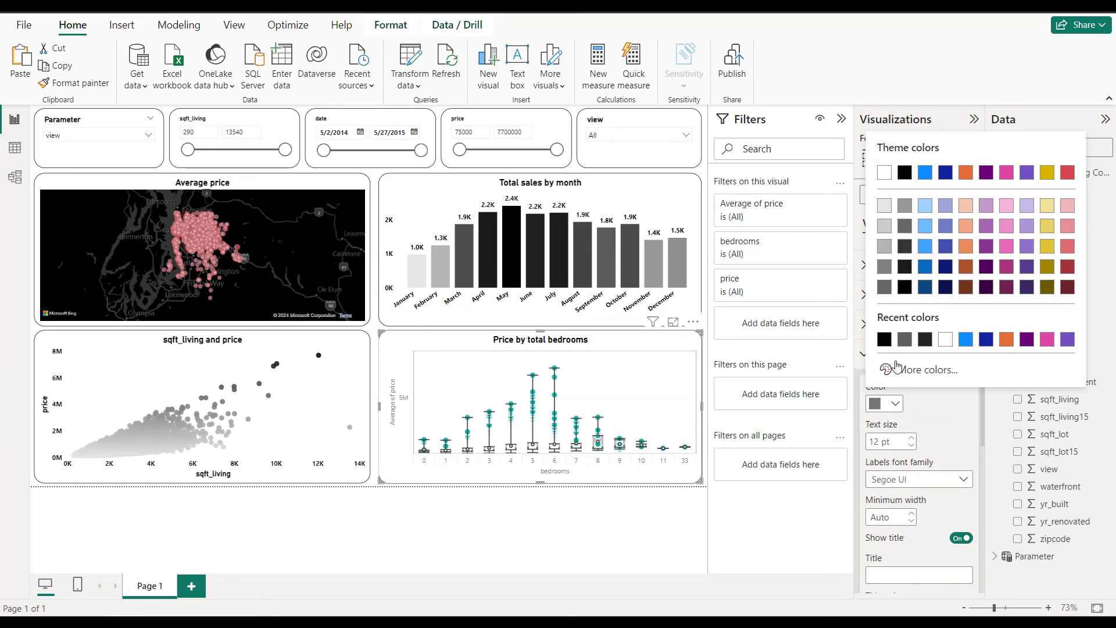
pyautogui.click(886, 341)
pyautogui.click(890, 348)
pyautogui.click(894, 350)
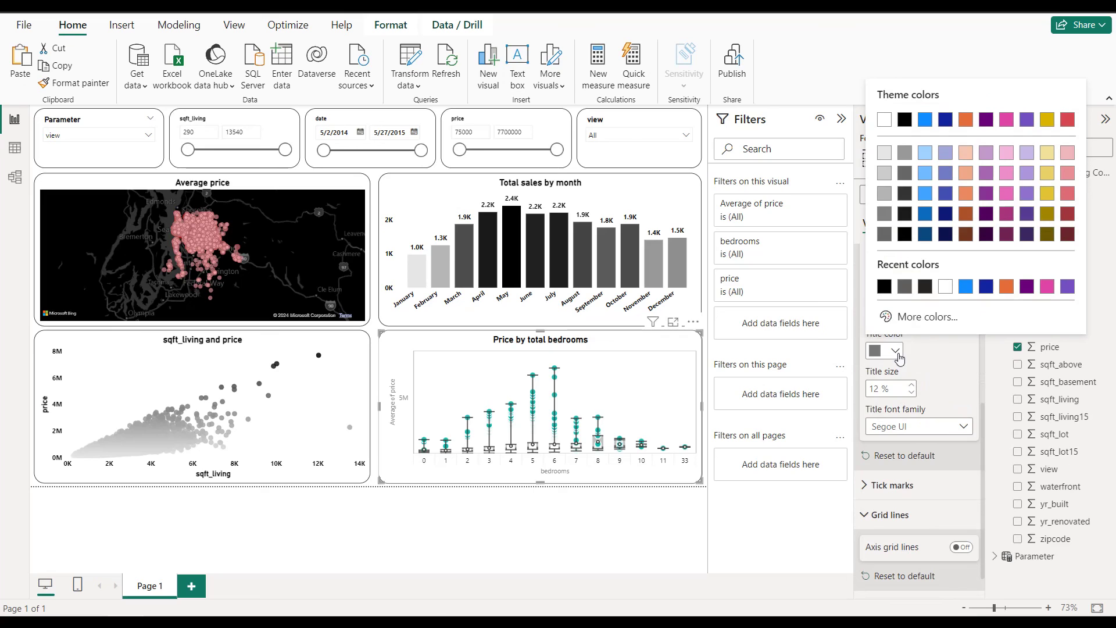
pyautogui.click(888, 291)
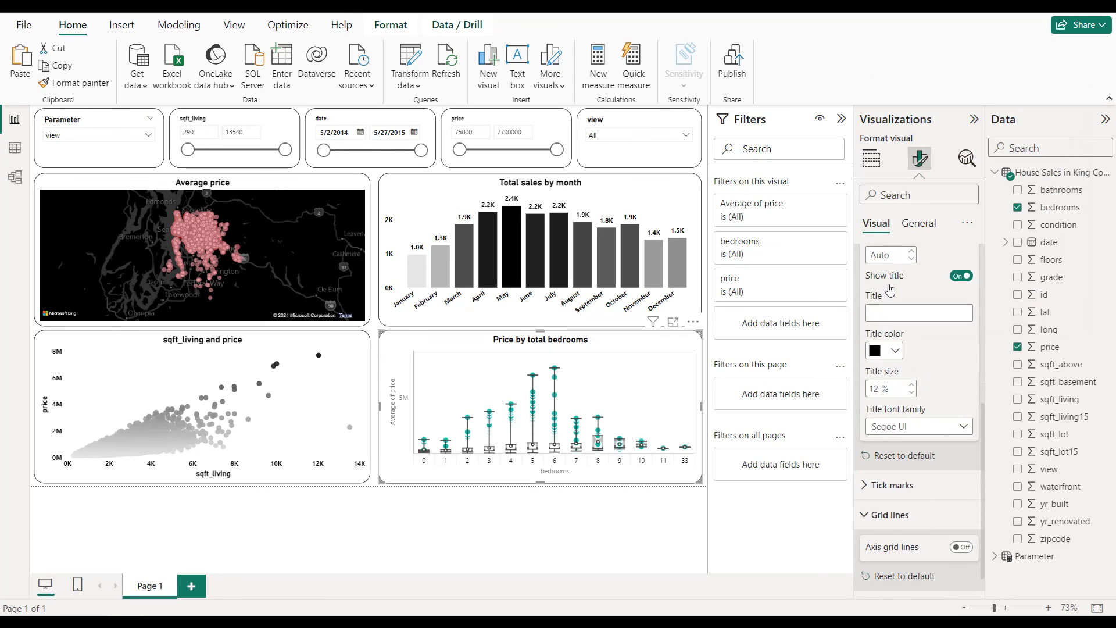
# Color the box and whisker chart's Y-axis labels and axis title black.
pyautogui.scroll(5, 923, 379)
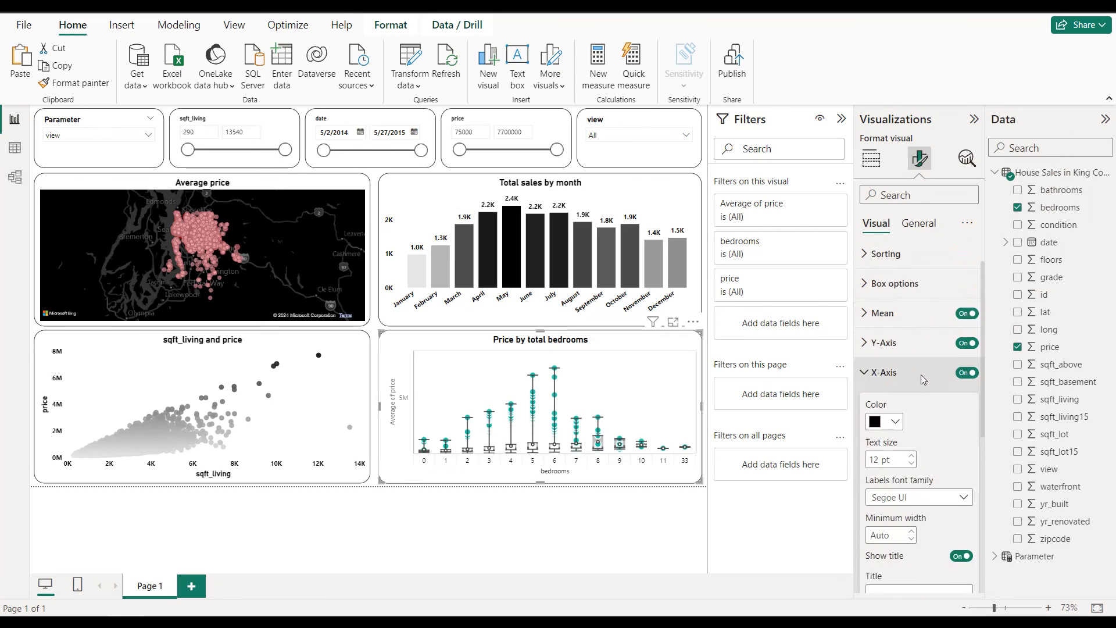
pyautogui.click(919, 378)
pyautogui.scroll(-3, 918, 380)
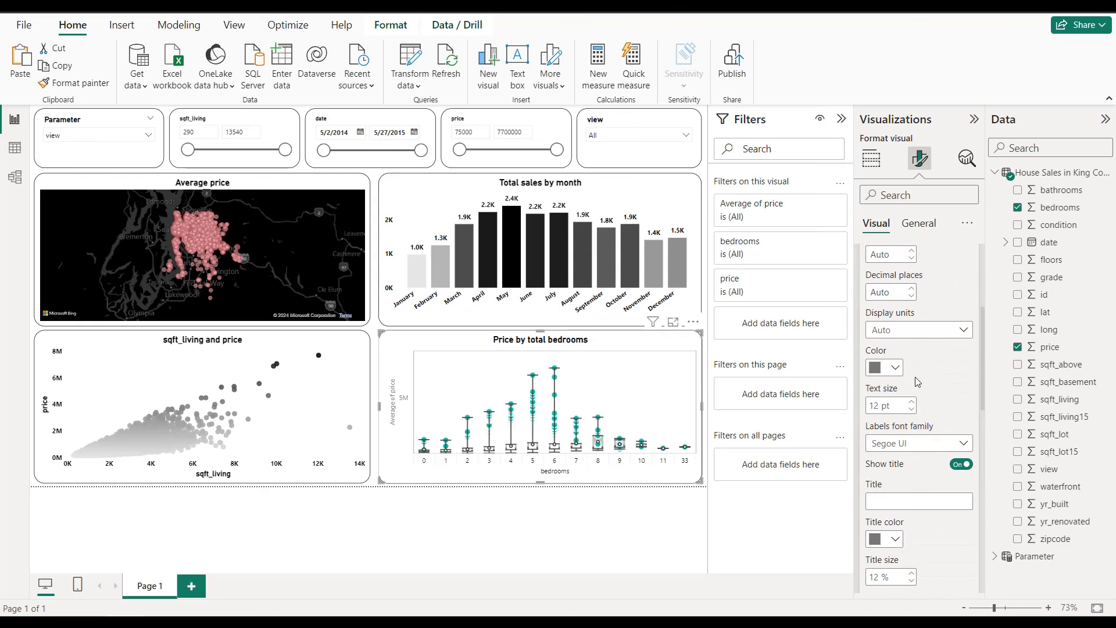
pyautogui.click(887, 367)
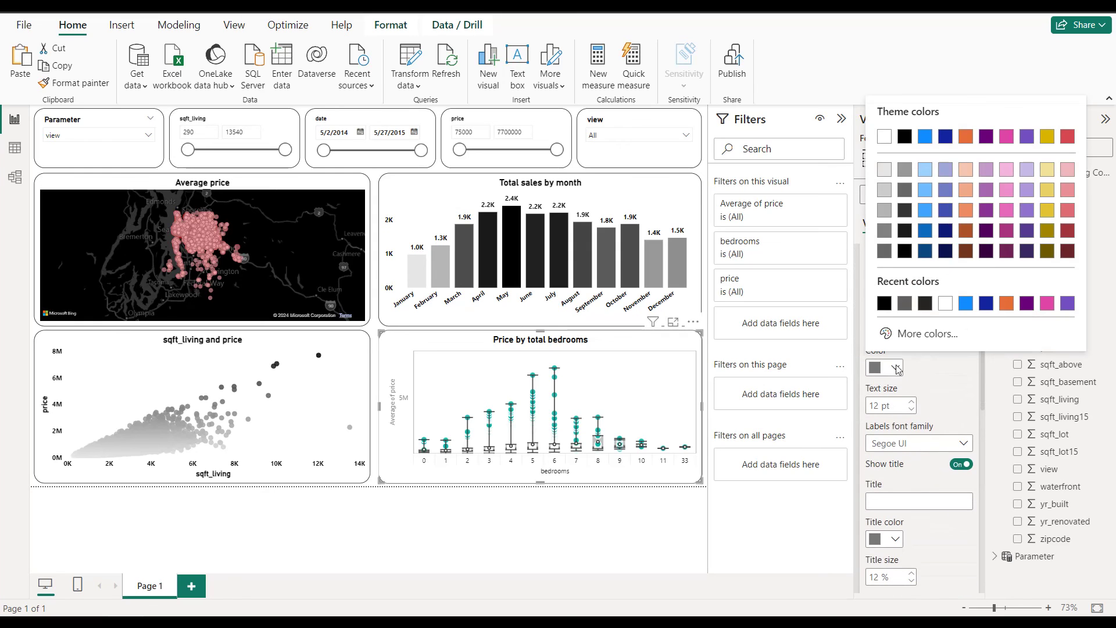
pyautogui.click(884, 303)
pyautogui.scroll(-2, 892, 462)
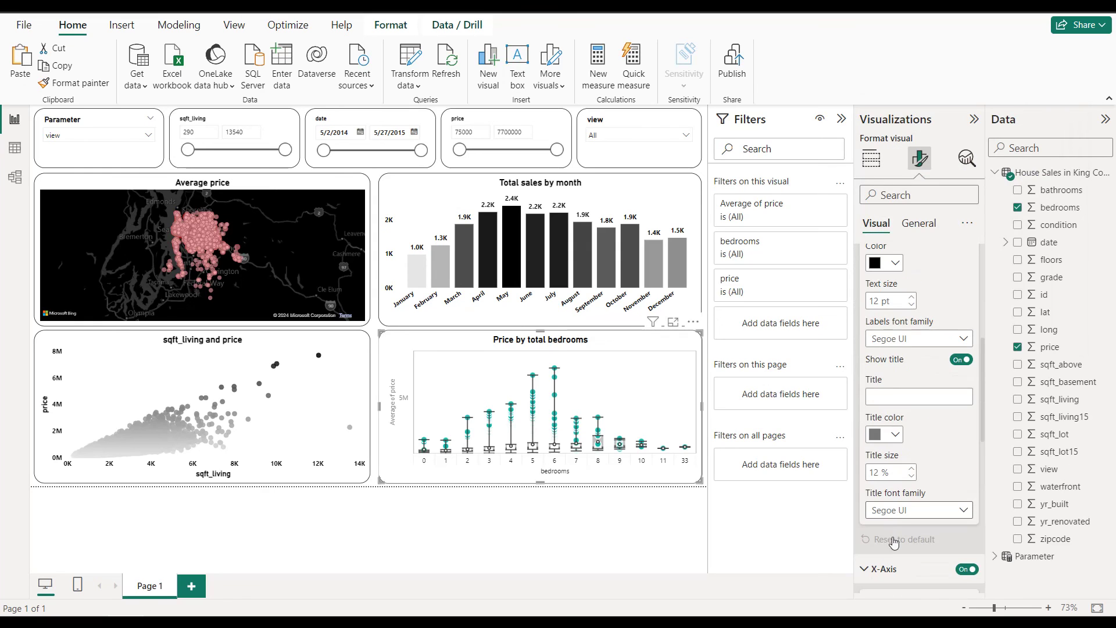
pyautogui.click(899, 440)
pyautogui.click(889, 375)
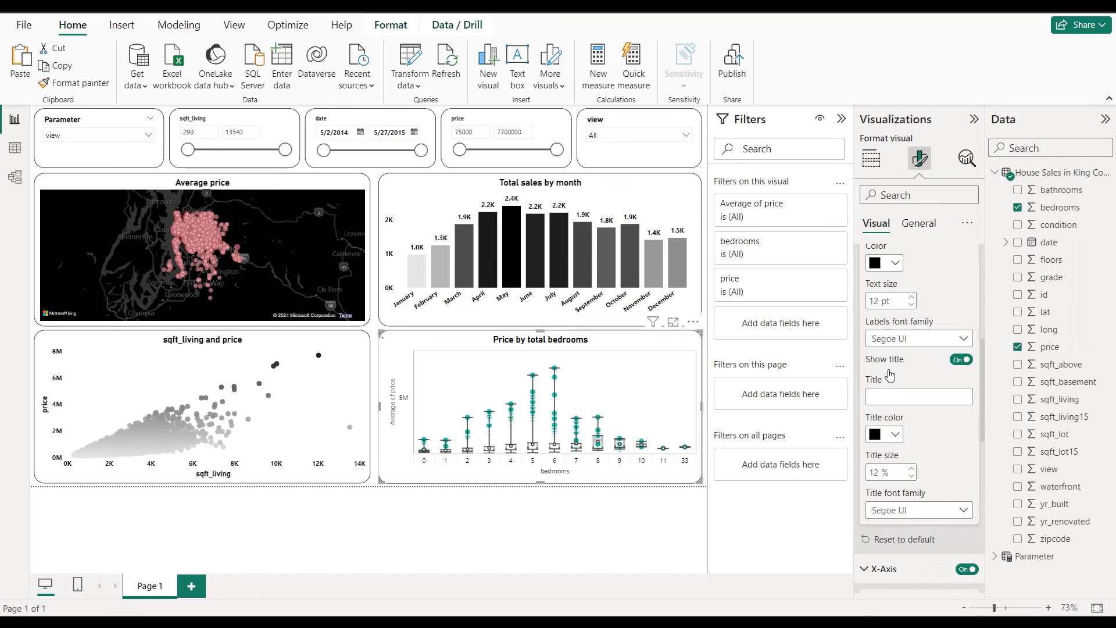
# Color the box and whisker chart's dots black and deselect the chart.
pyautogui.scroll(-2, 907, 381)
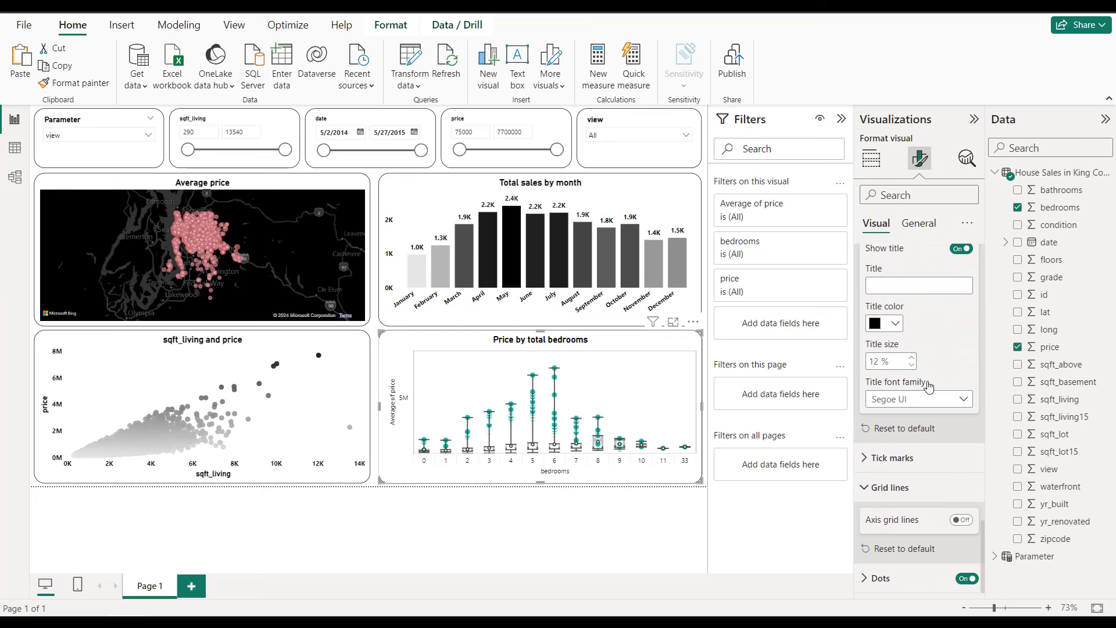
pyautogui.click(881, 578)
pyautogui.scroll(-4, 907, 494)
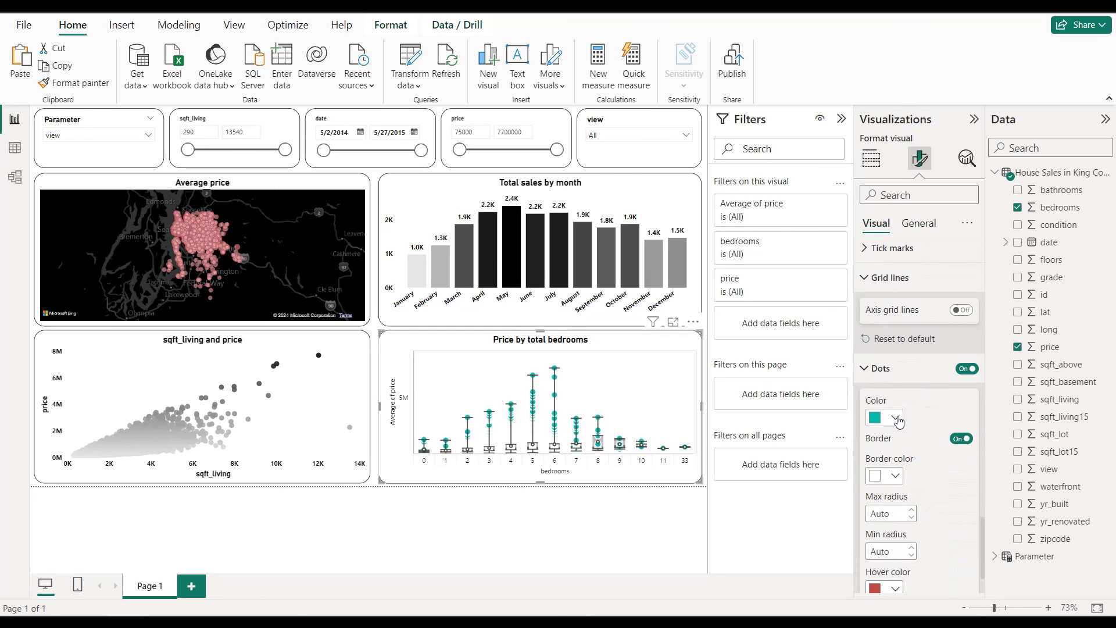
pyautogui.click(895, 418)
pyautogui.click(884, 353)
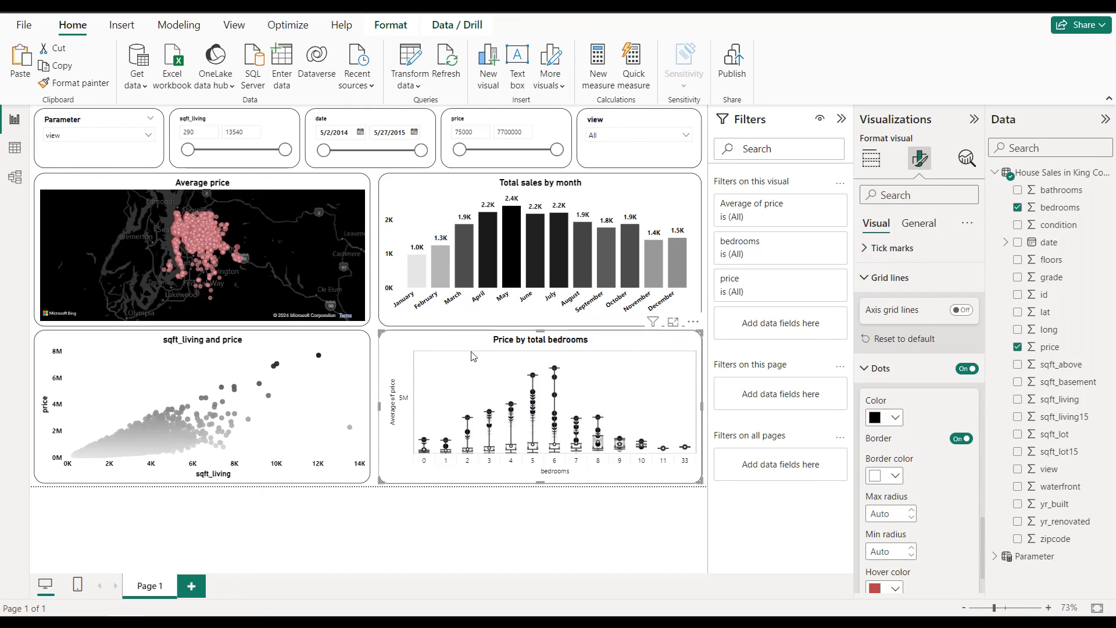
pyautogui.click(375, 333)
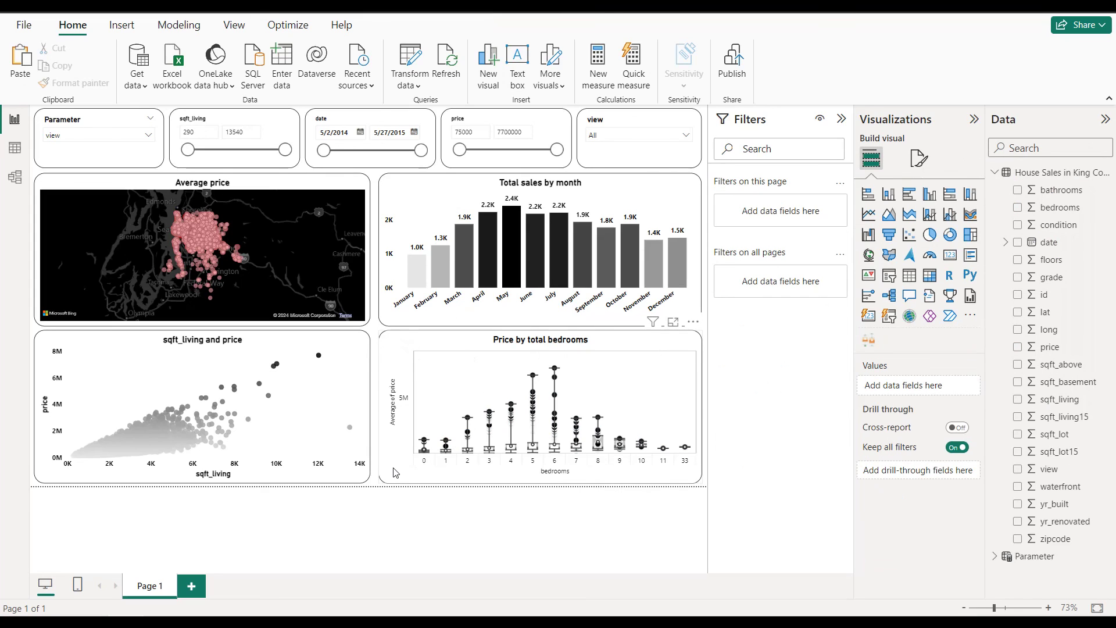
# Collapse the Visualizations, Filters and Data panes to enlarge the view of the finished dashboard.
pyautogui.click(973, 120)
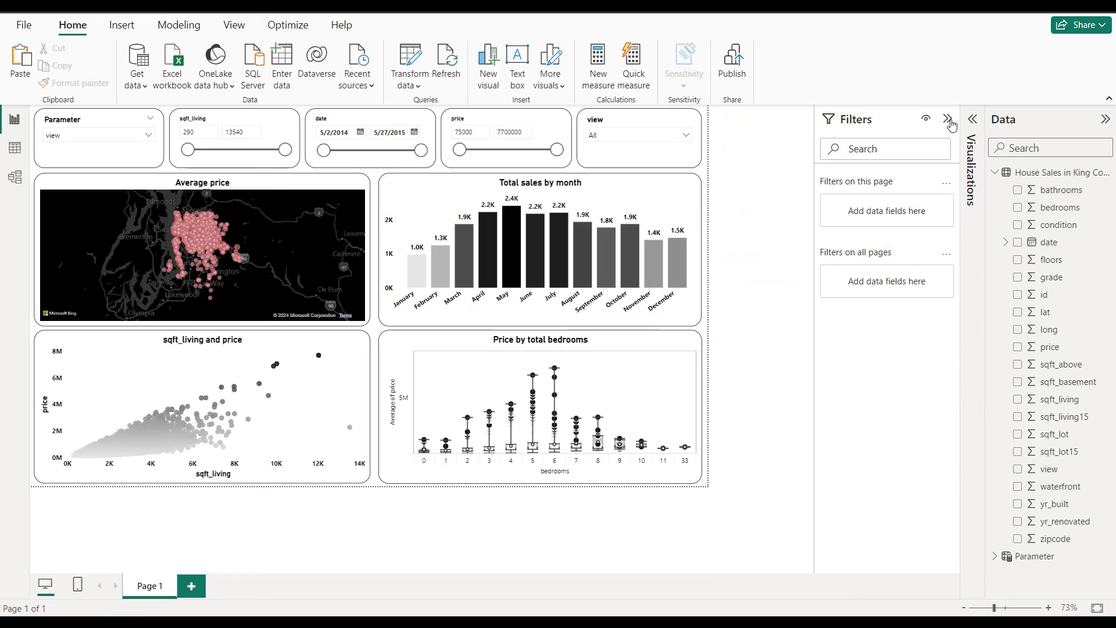
pyautogui.click(949, 120)
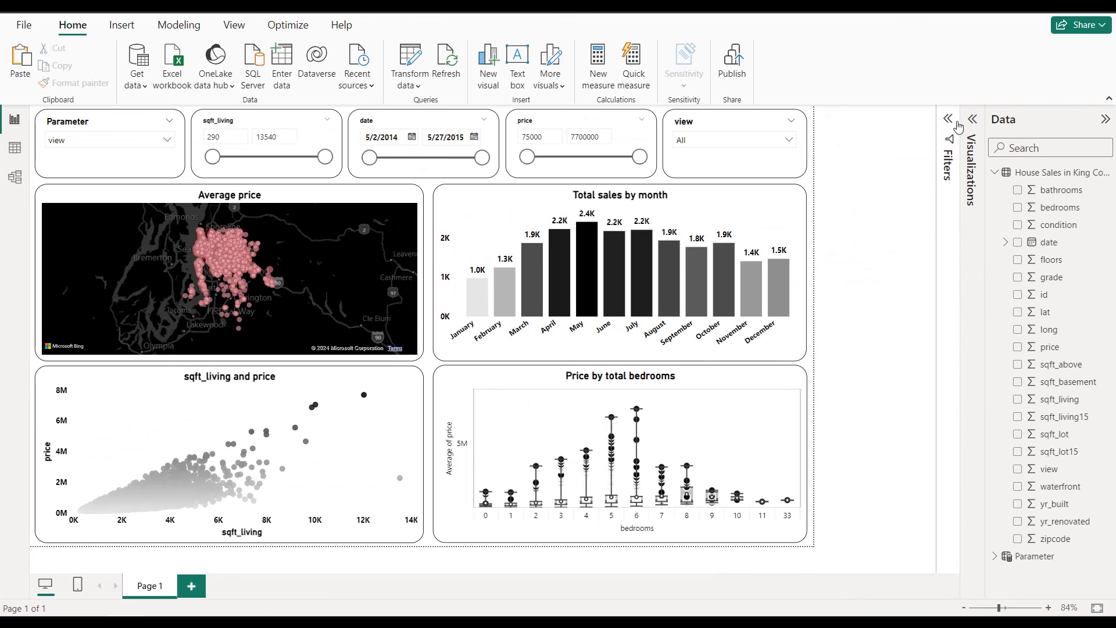
pyautogui.click(1104, 121)
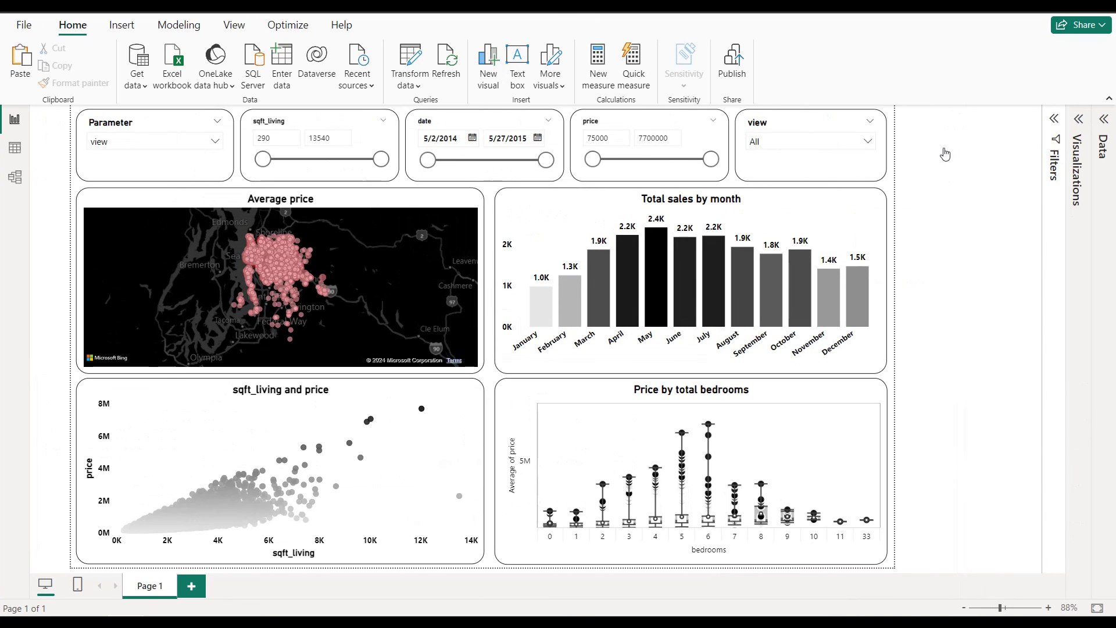